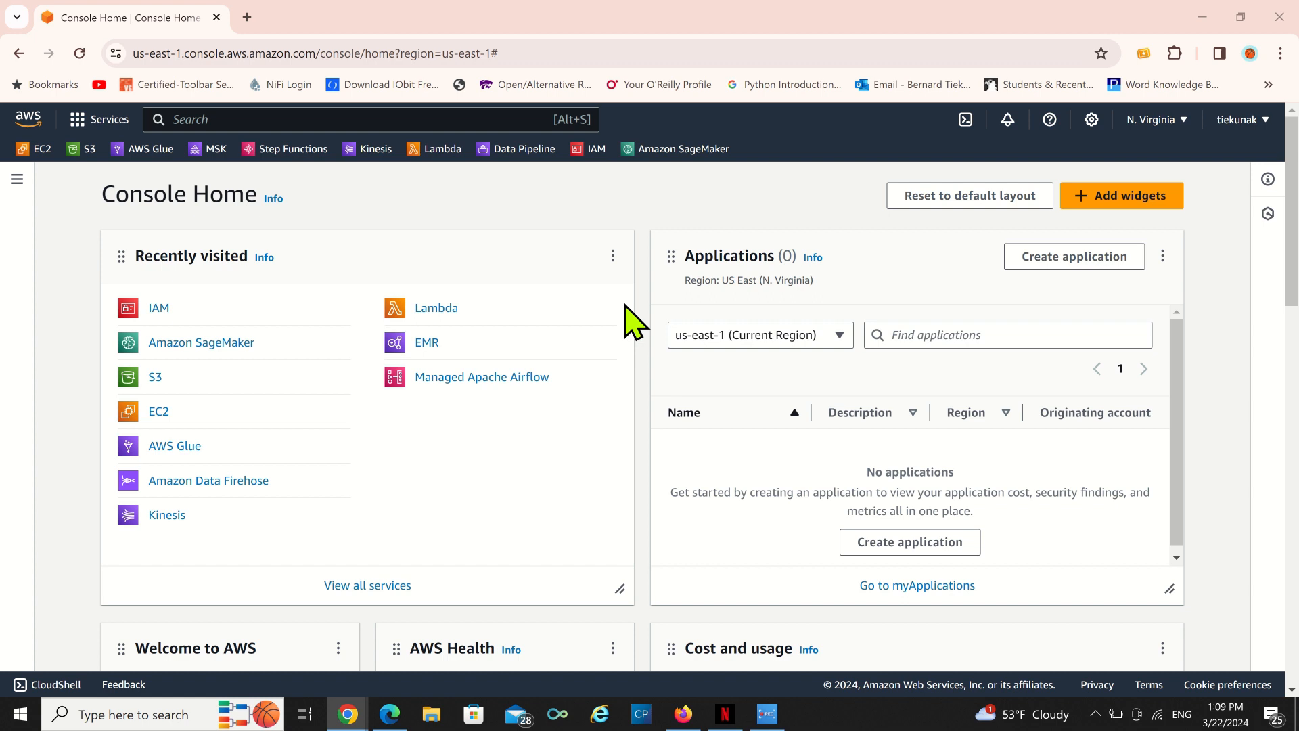
# Open the Lambda service from Console Home and open IAM in a second browser tab.
pyautogui.click(437, 309)
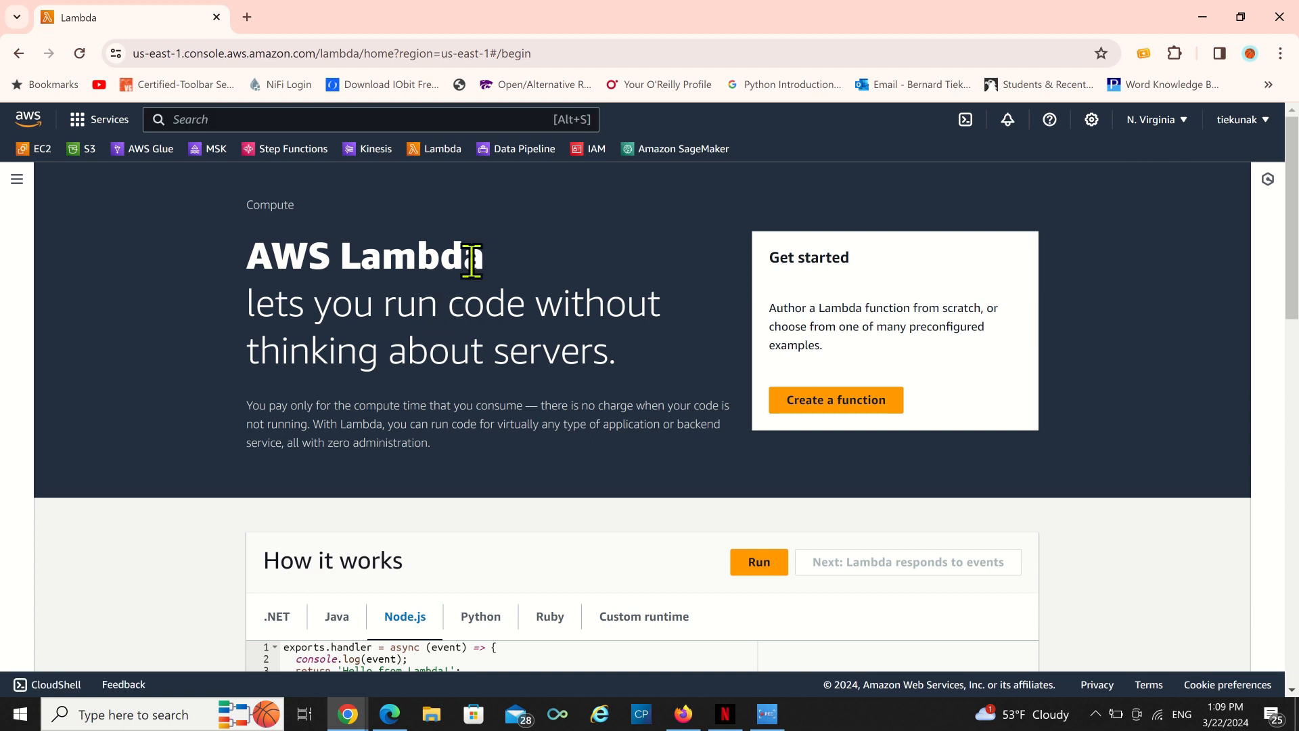
pyautogui.rightClick(597, 148)
pyautogui.click(652, 162)
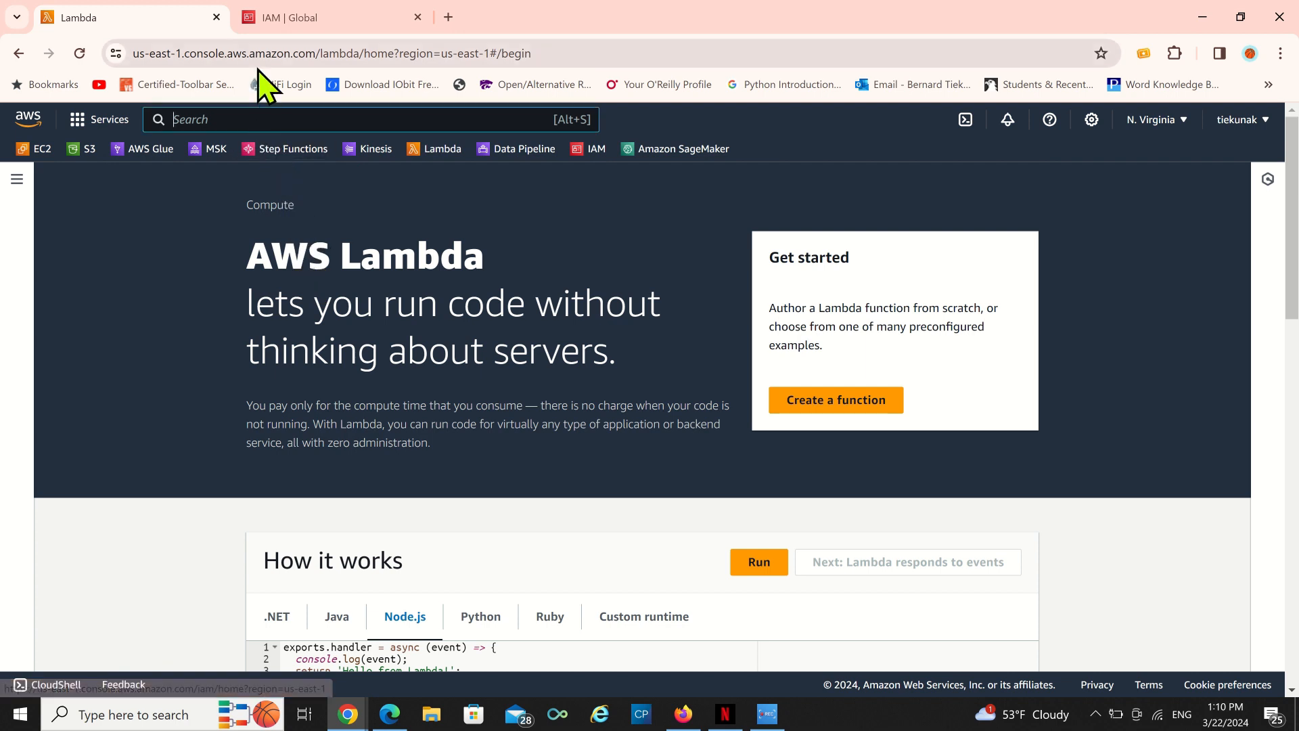
# Search the console services for IAM.
pyautogui.write('IAM')
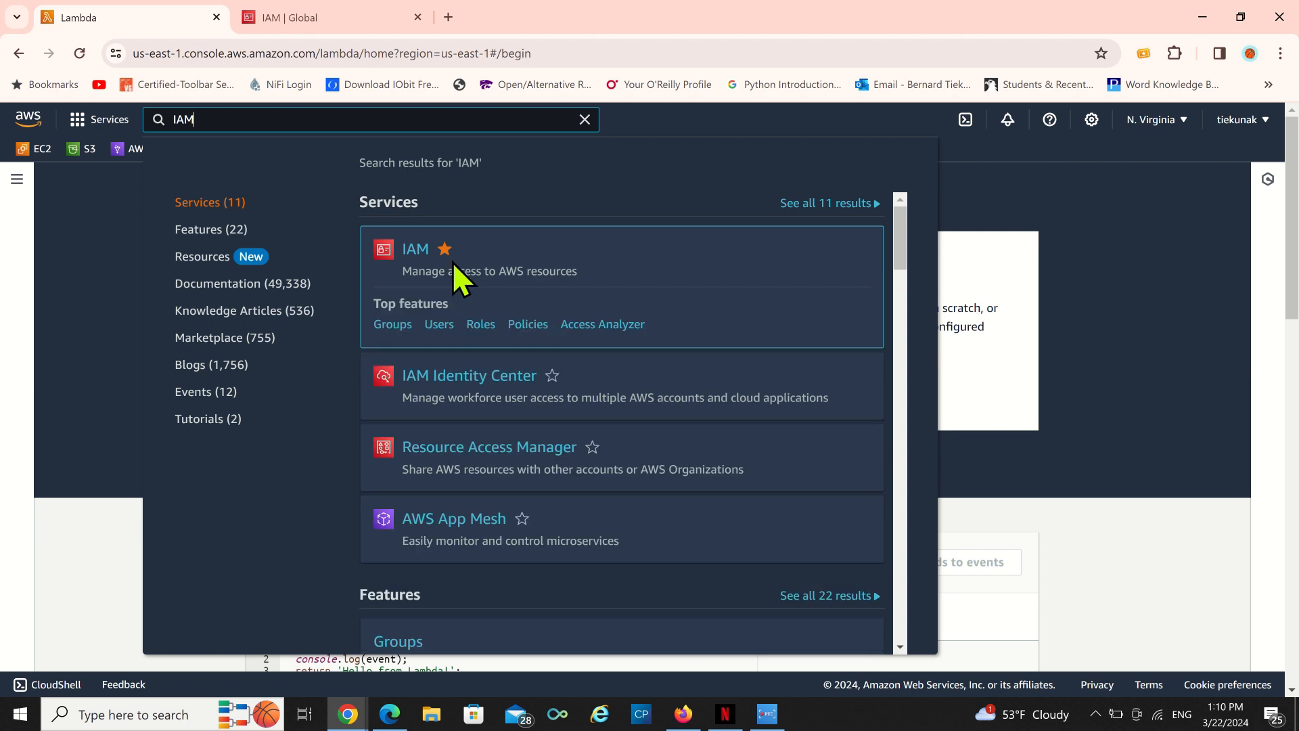
pyautogui.moveTo(461, 253)
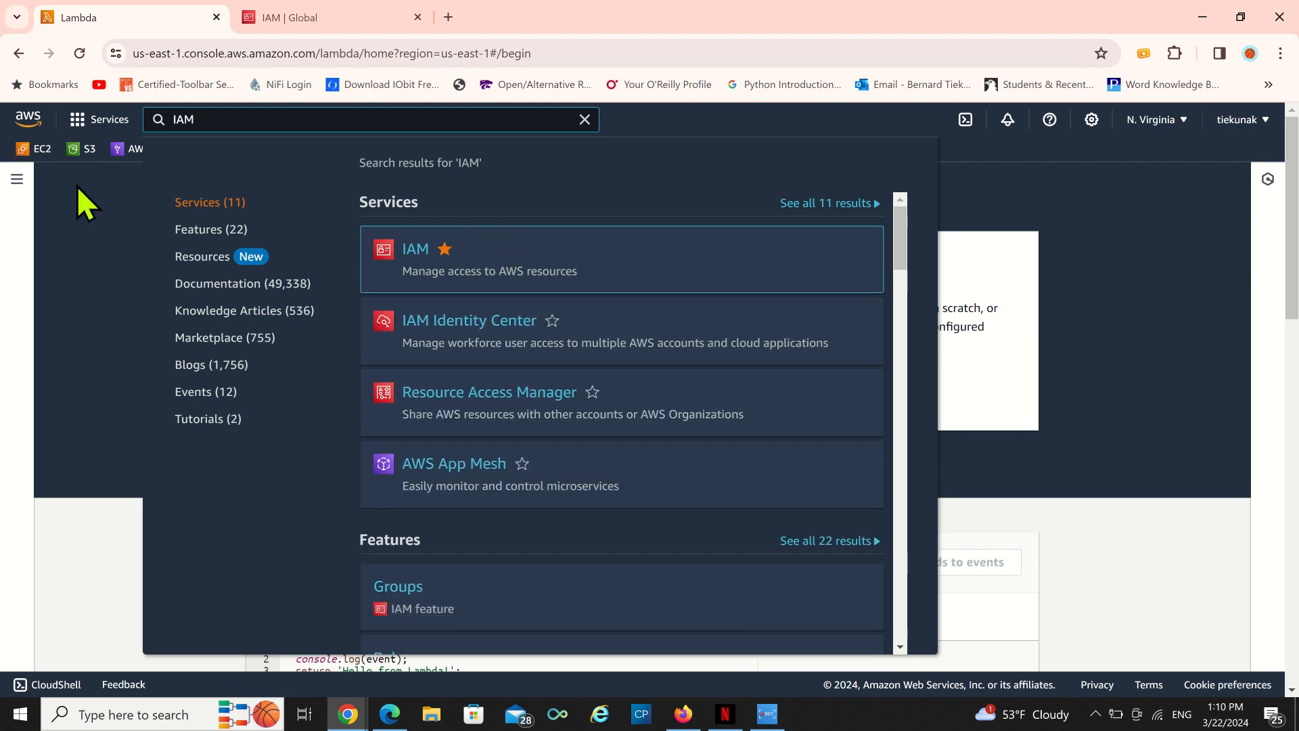
# Open the Lambda Dashboard from the navigation and browse its account resources and metrics.
pyautogui.click(26, 216)
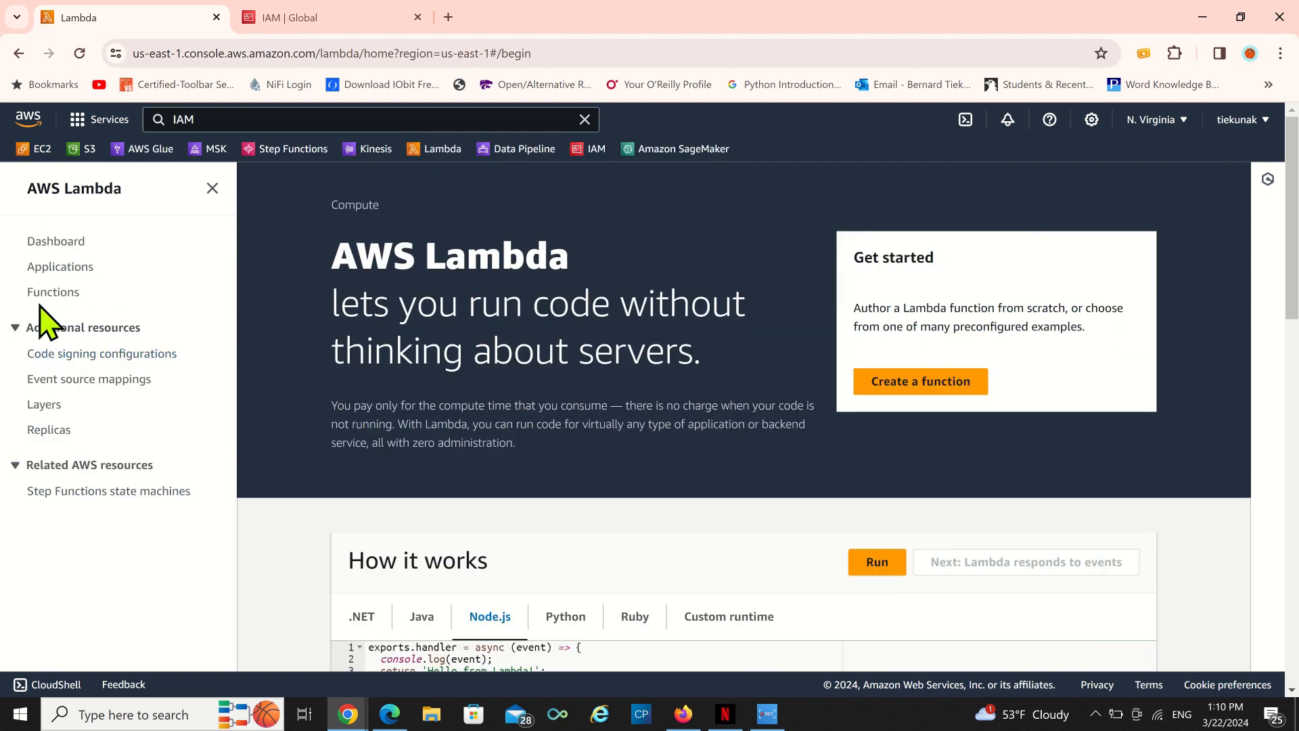
pyautogui.click(61, 241)
pyautogui.scroll(-5, 870, 406)
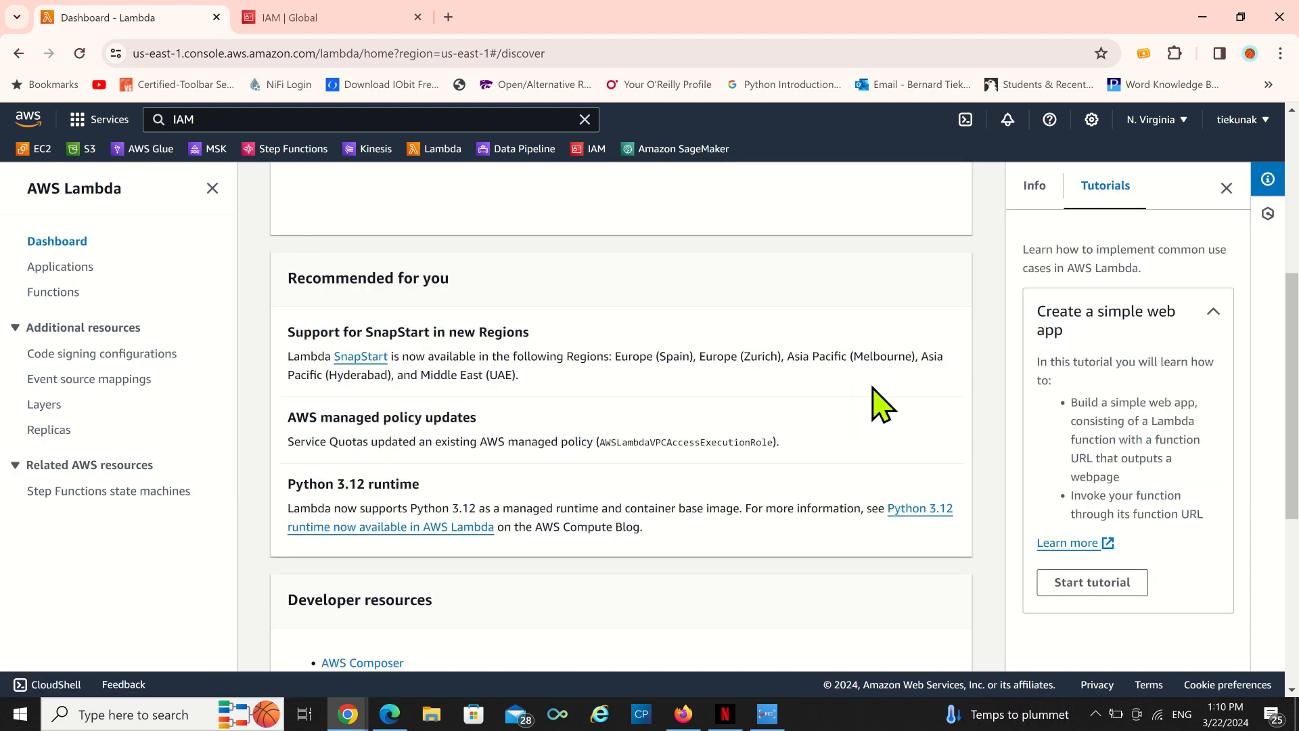
pyautogui.scroll(-6, 490, 318)
pyautogui.scroll(10, 486, 331)
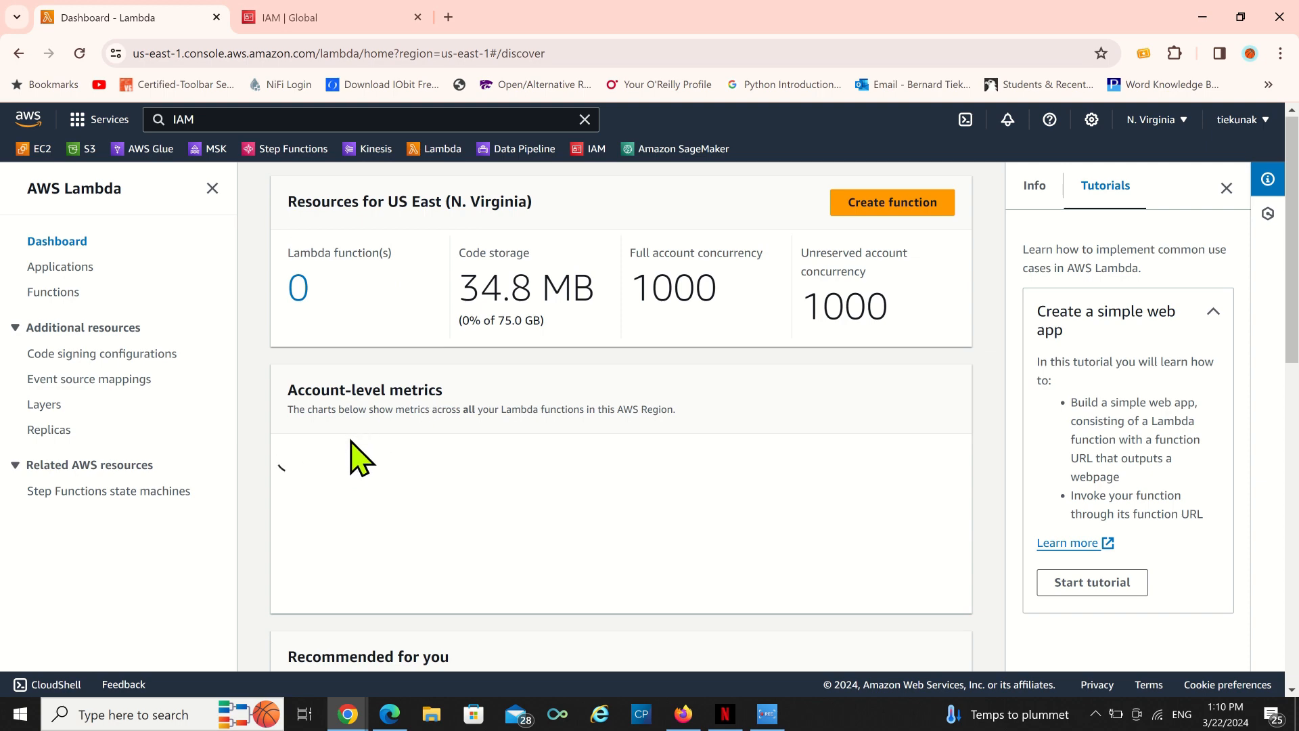
pyautogui.scroll(-5, 351, 467)
pyautogui.scroll(5, 369, 435)
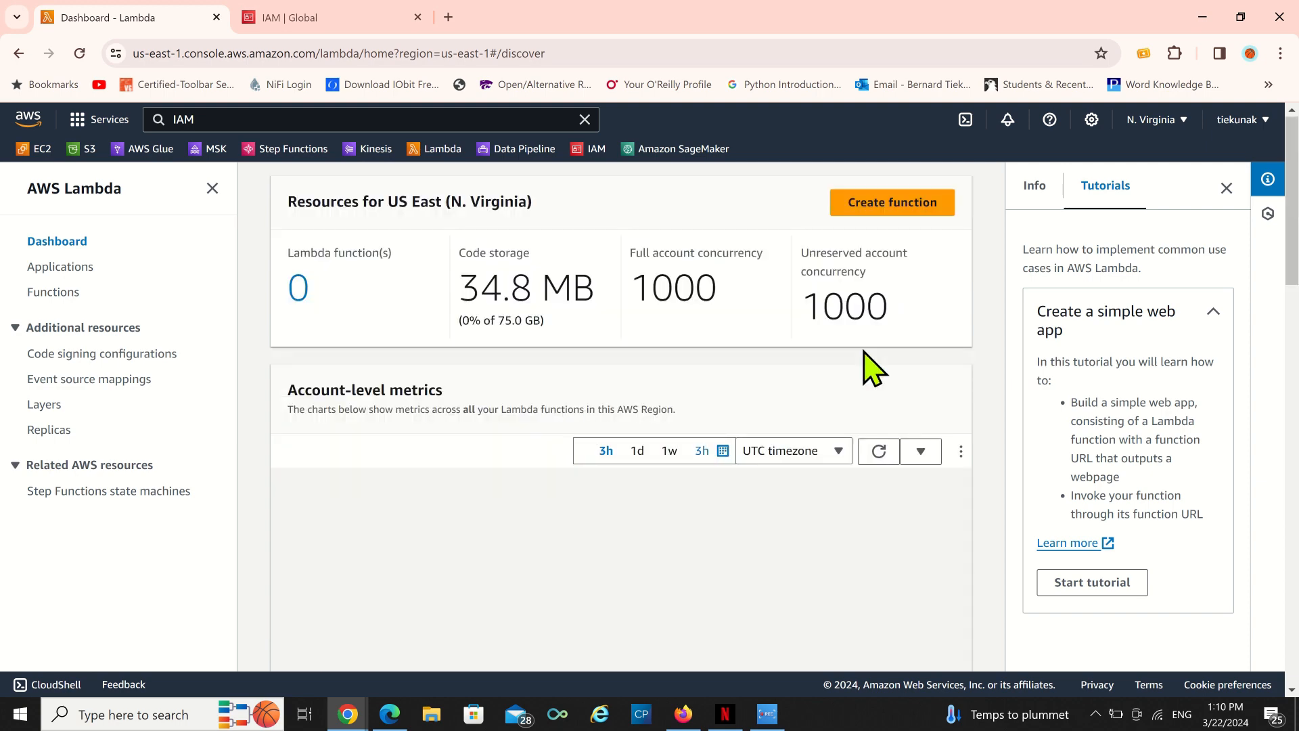
# Start creating a new function from scratch named test-test.
pyautogui.click(873, 200)
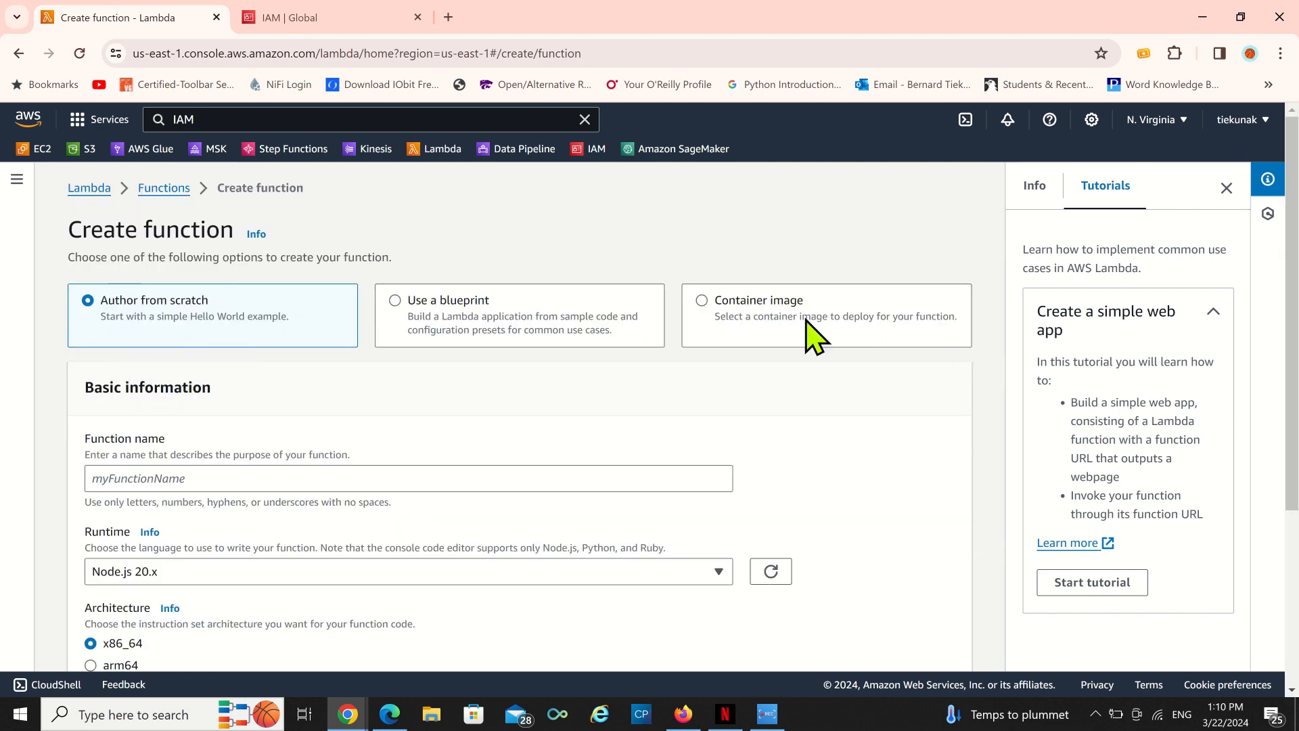
pyautogui.click(112, 479)
pyautogui.write('test-test')
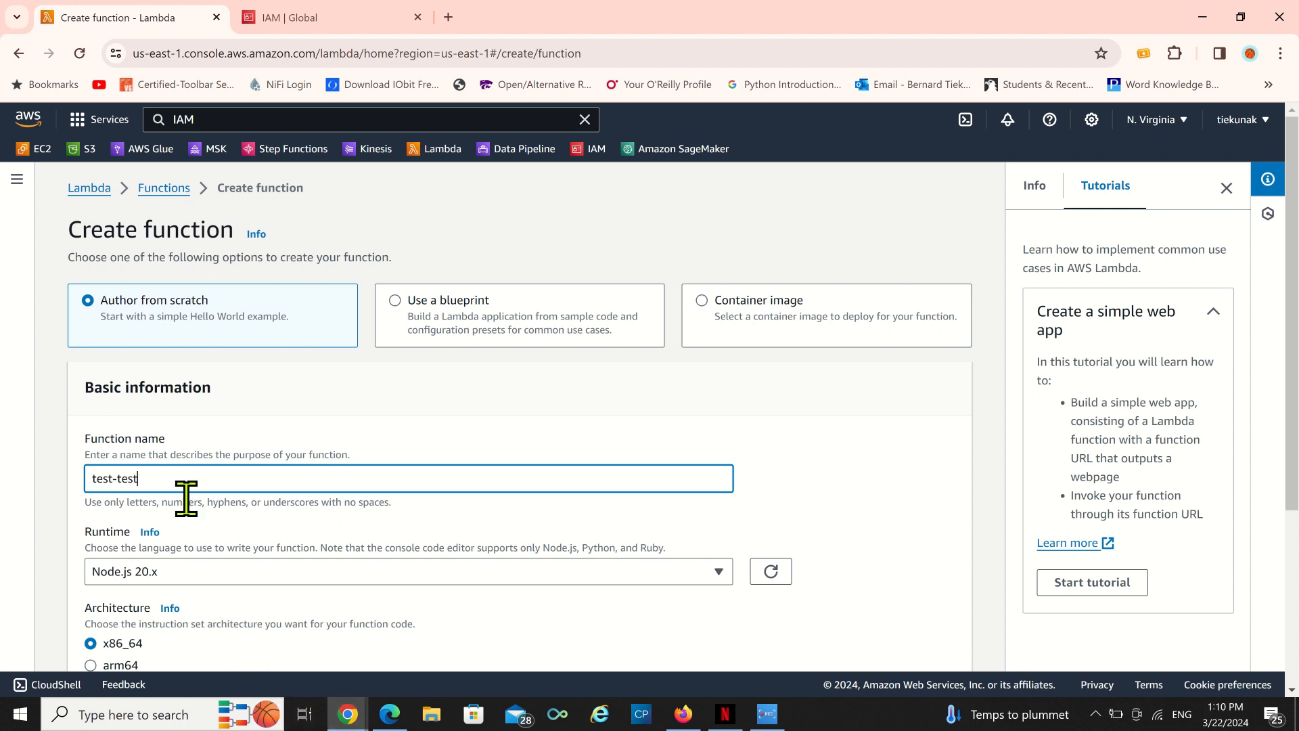
# Set the function's runtime to Python 3.10.
pyautogui.click(720, 572)
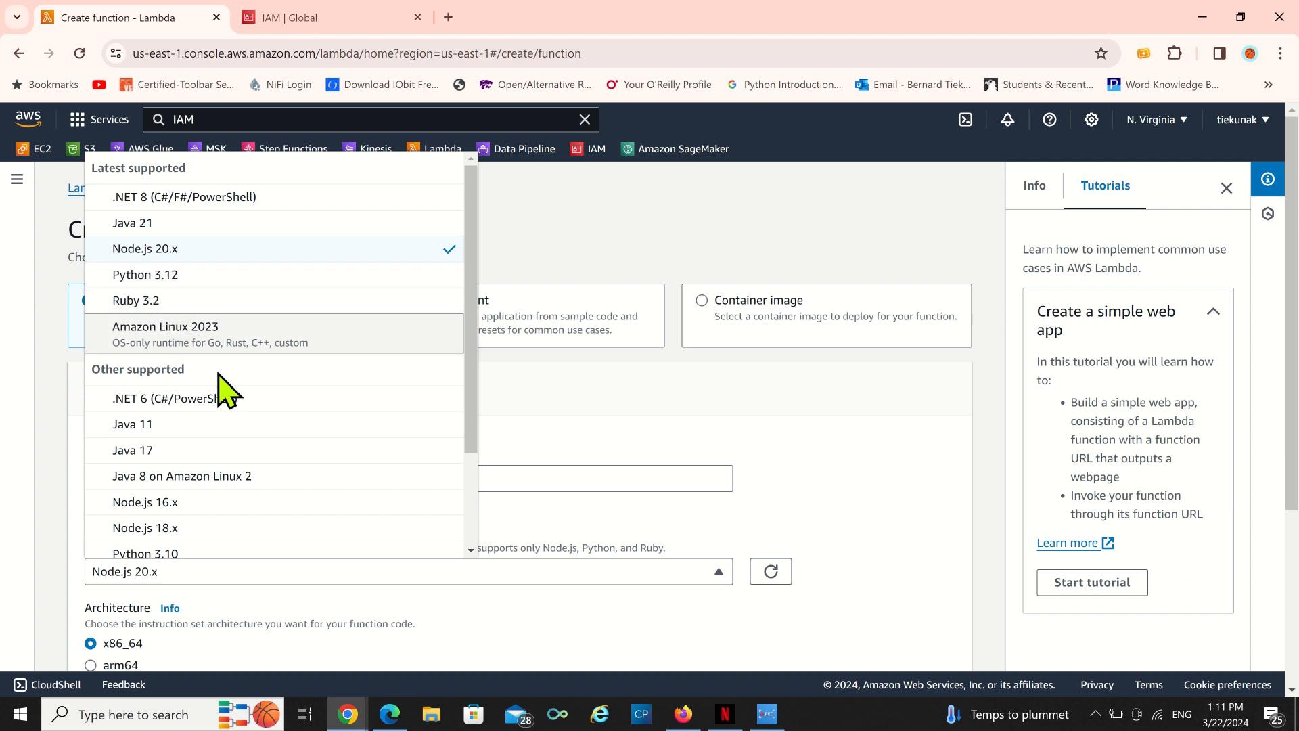
pyautogui.scroll(-2, 206, 410)
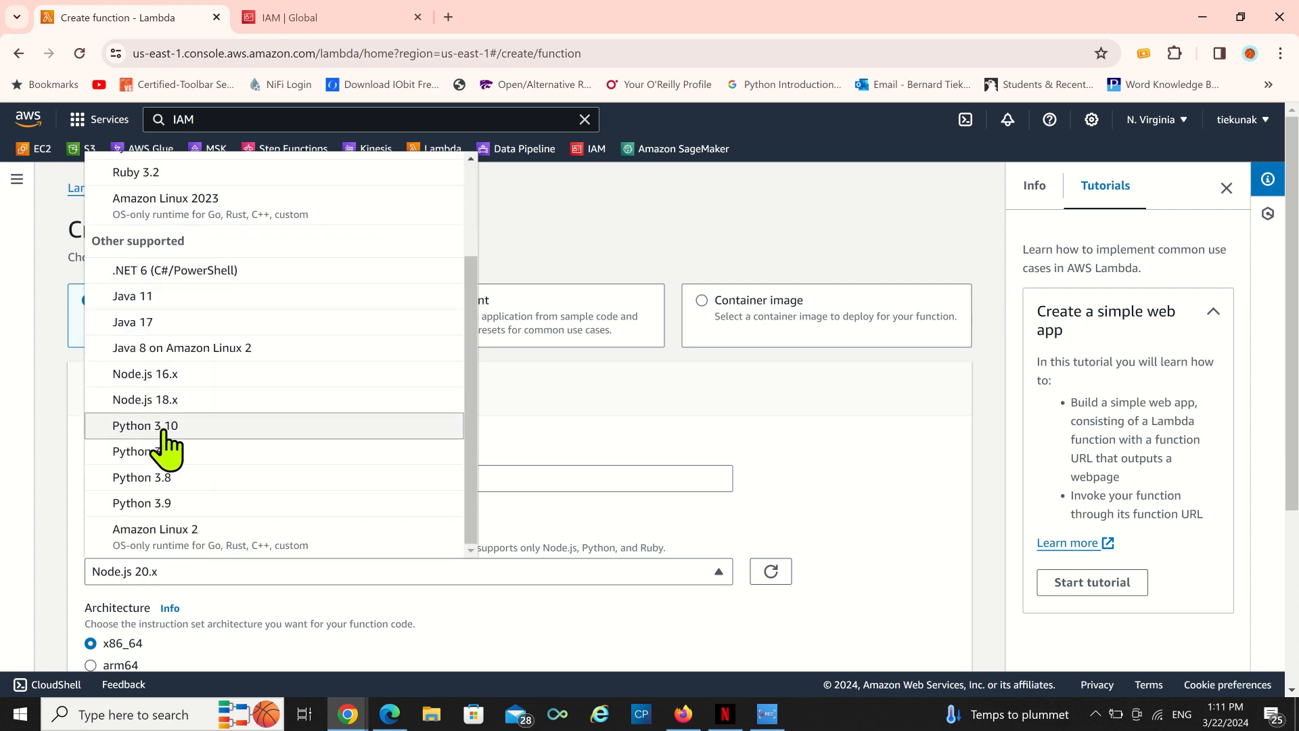
pyautogui.click(148, 426)
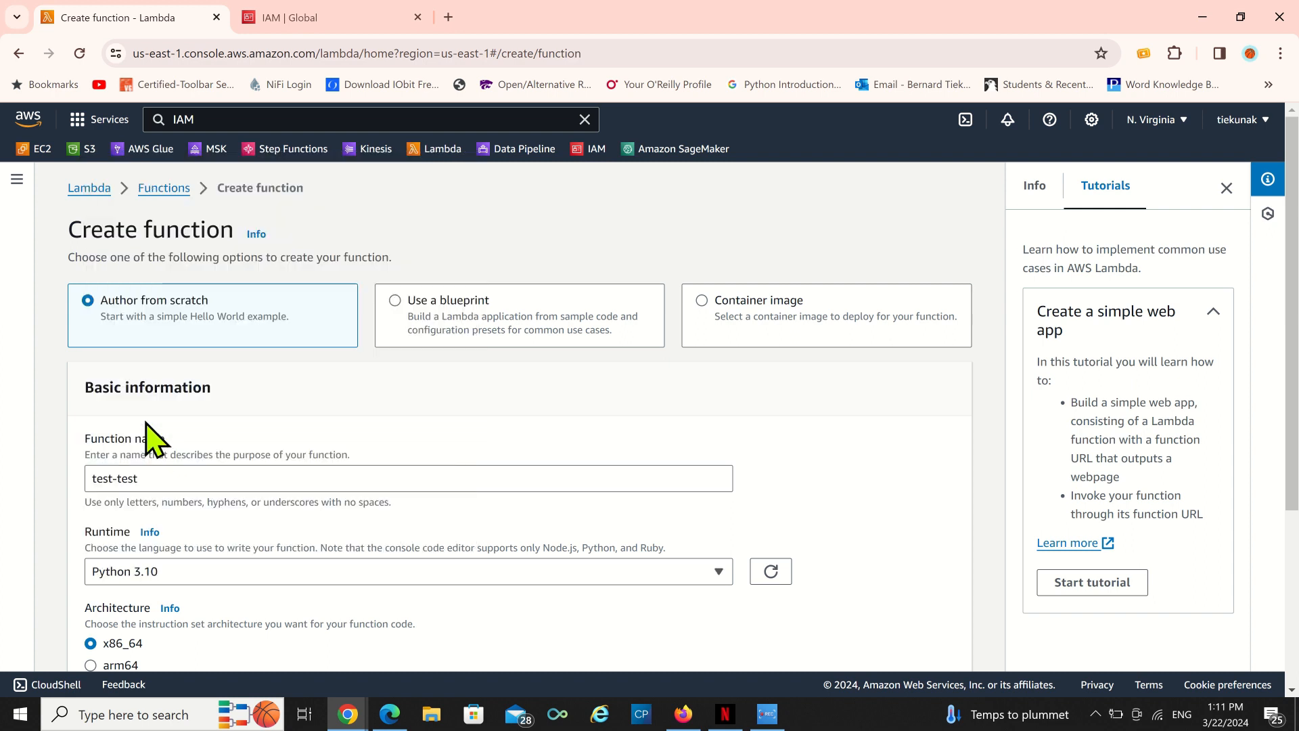
# Expand the option to change the default execution role.
pyautogui.scroll(-4, 458, 465)
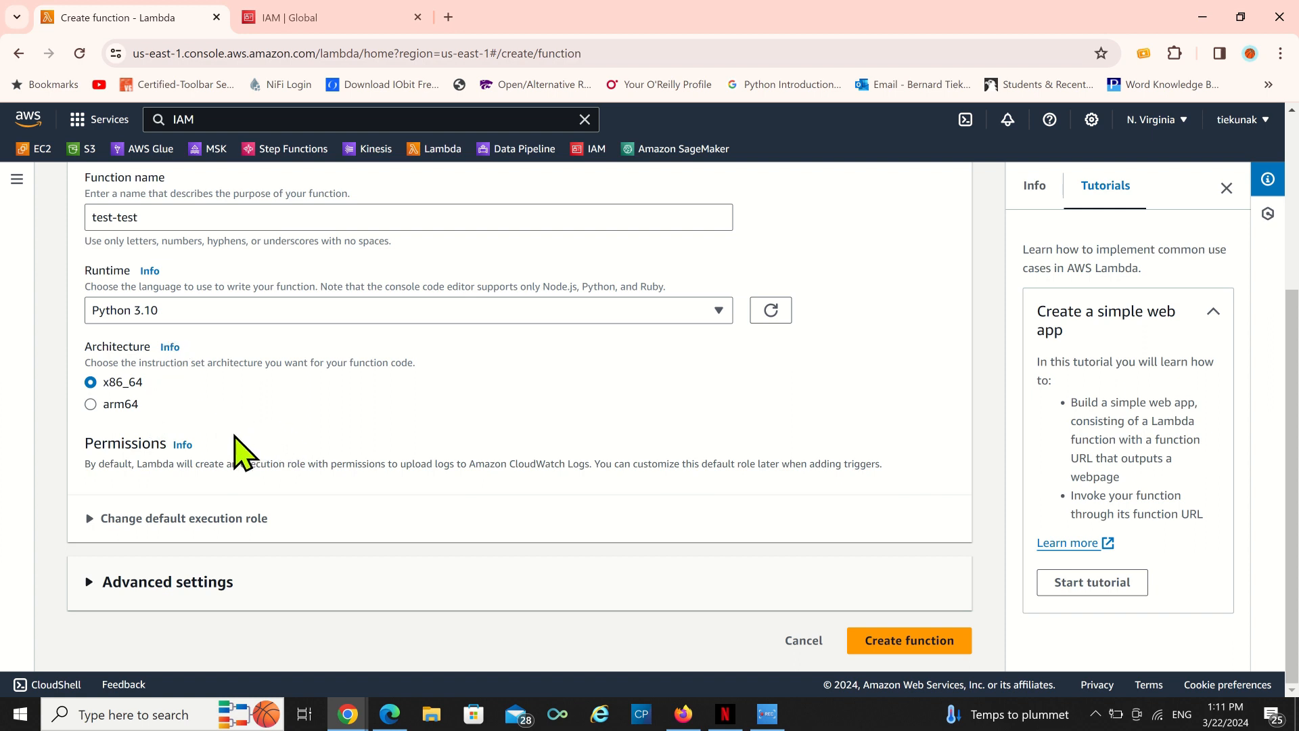
pyautogui.click(90, 518)
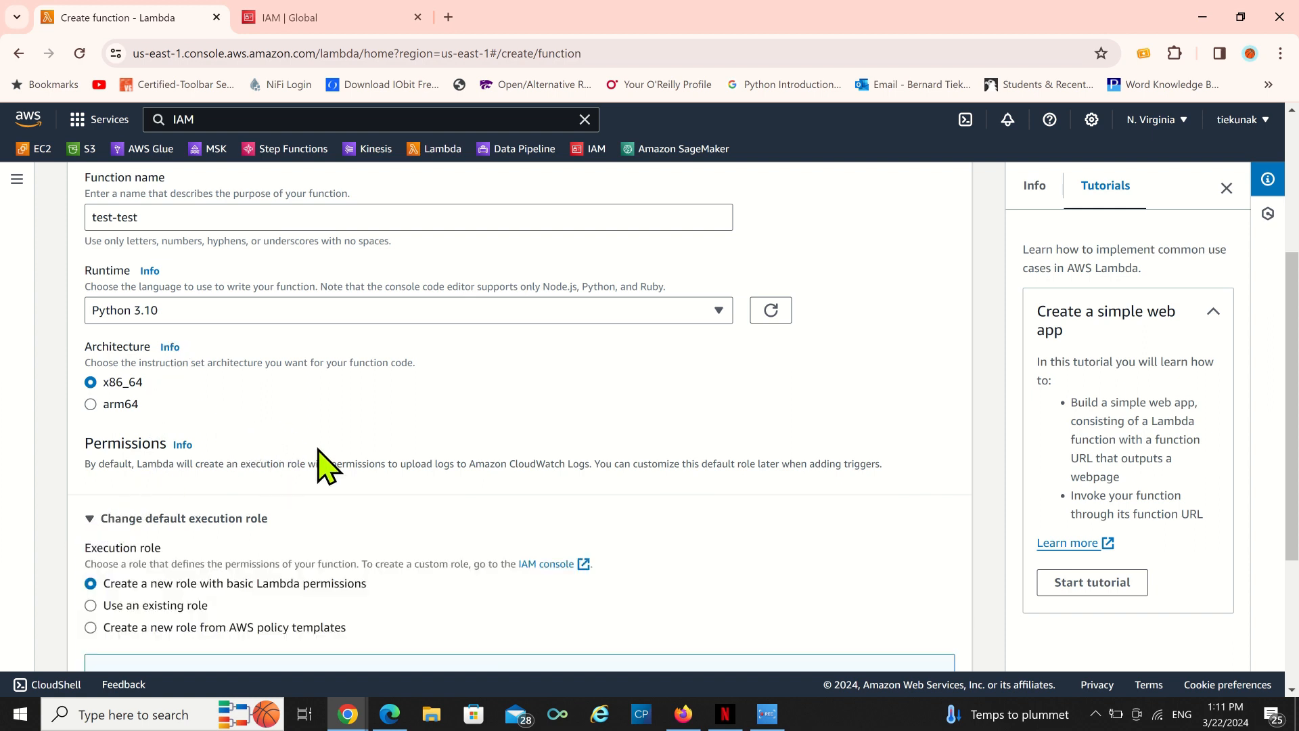
pyautogui.scroll(-3, 318, 467)
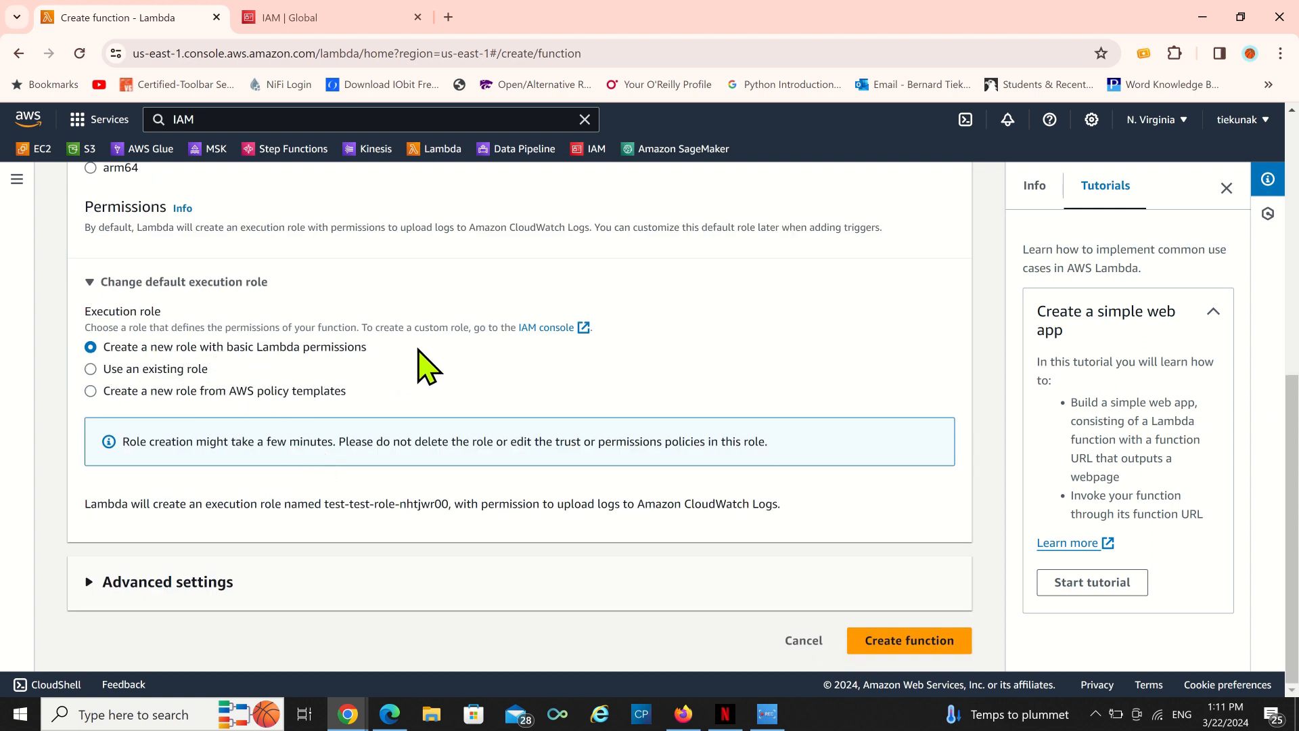
pyautogui.click(90, 368)
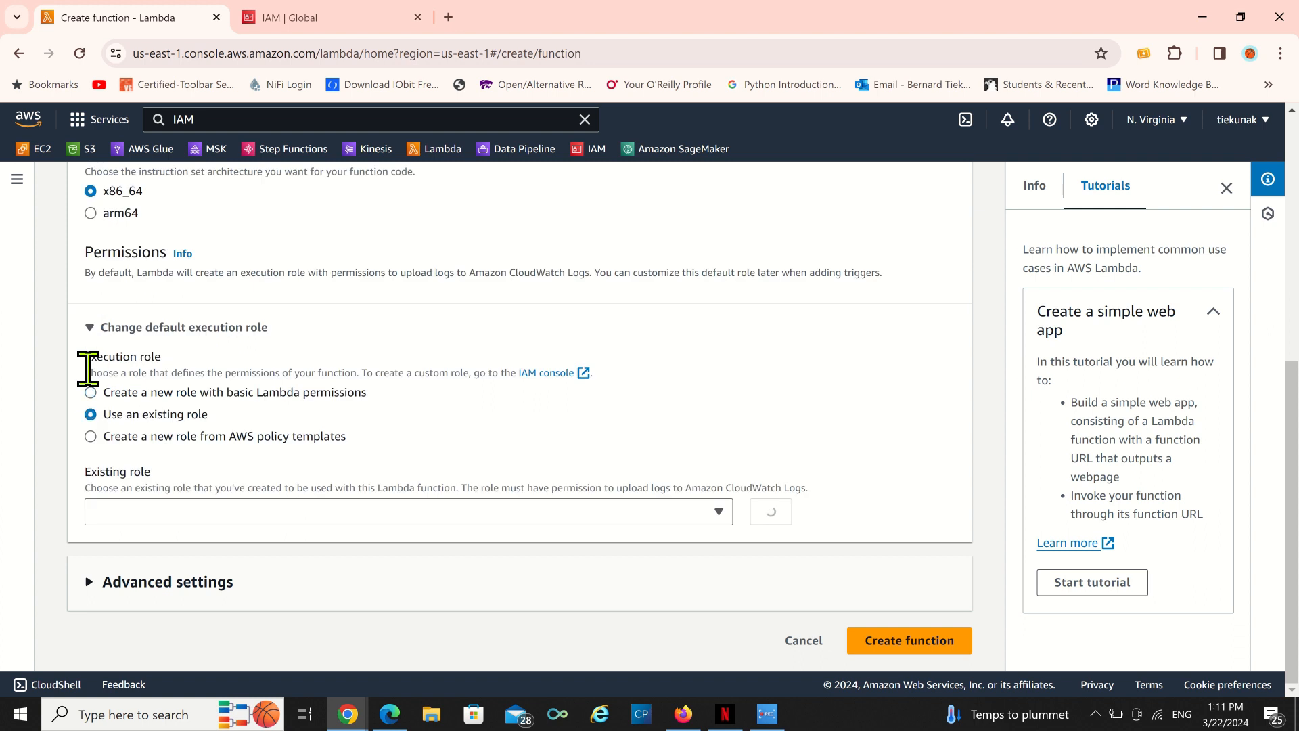
pyautogui.click(718, 512)
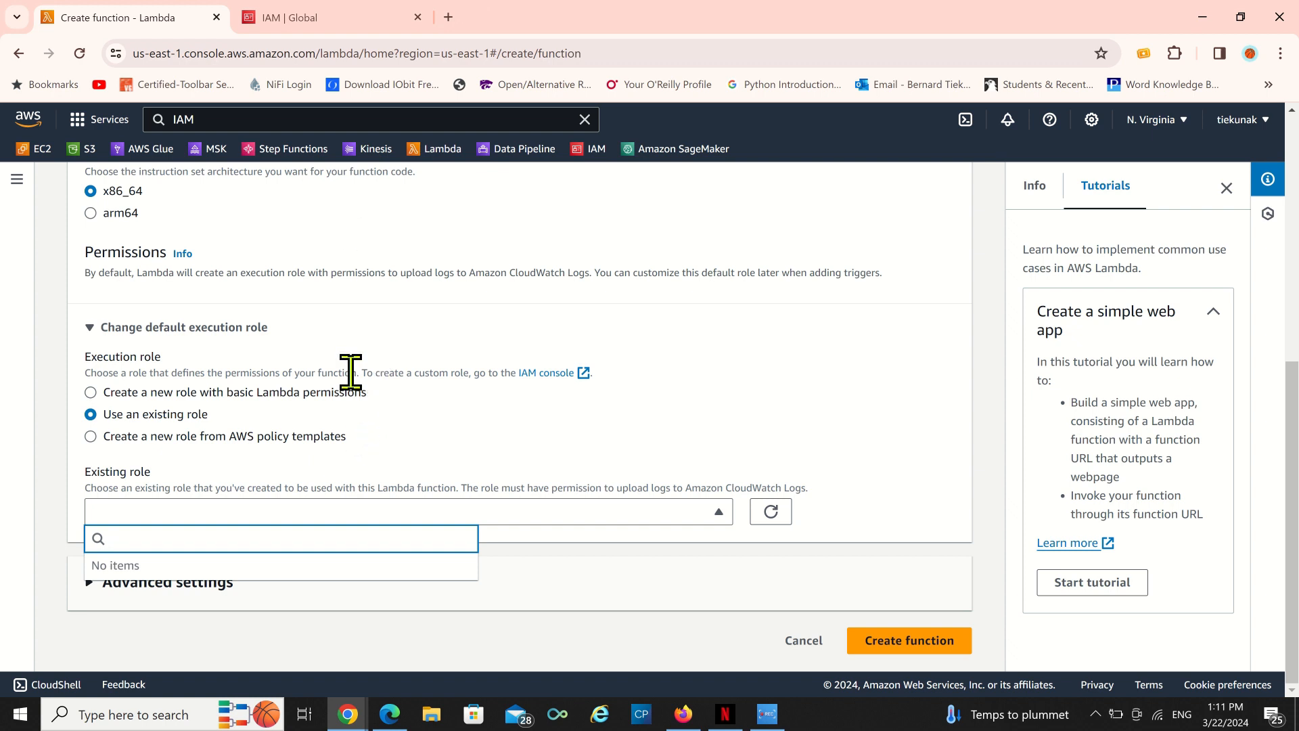
pyautogui.click(95, 392)
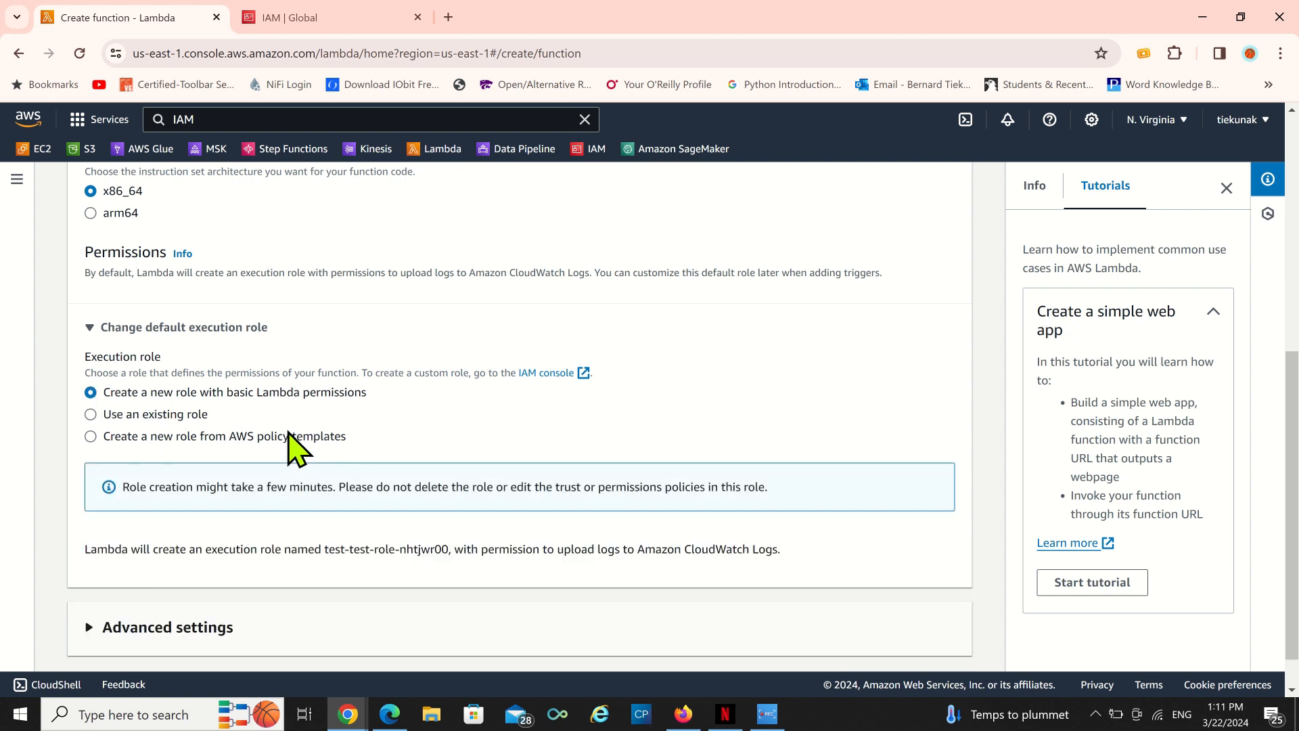
# Expand the advanced settings of the new function.
pyautogui.scroll(-1, 281, 456)
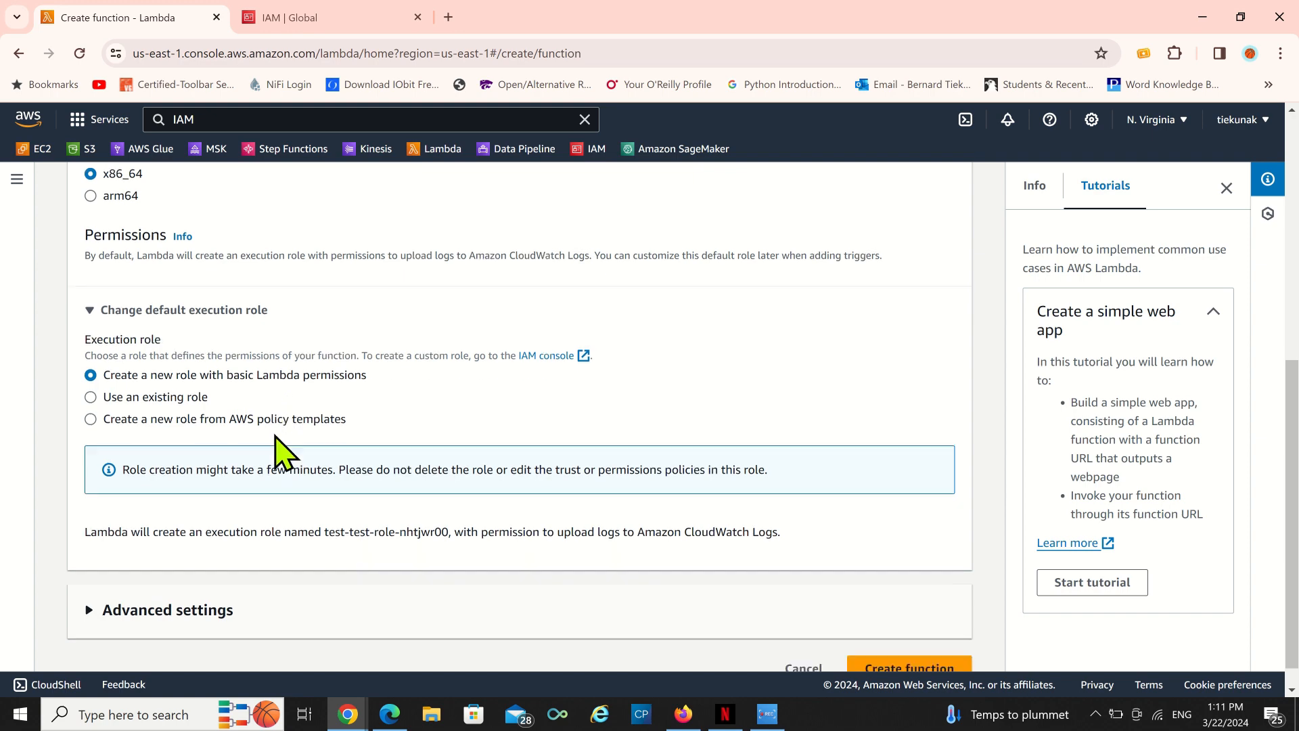
pyautogui.click(86, 582)
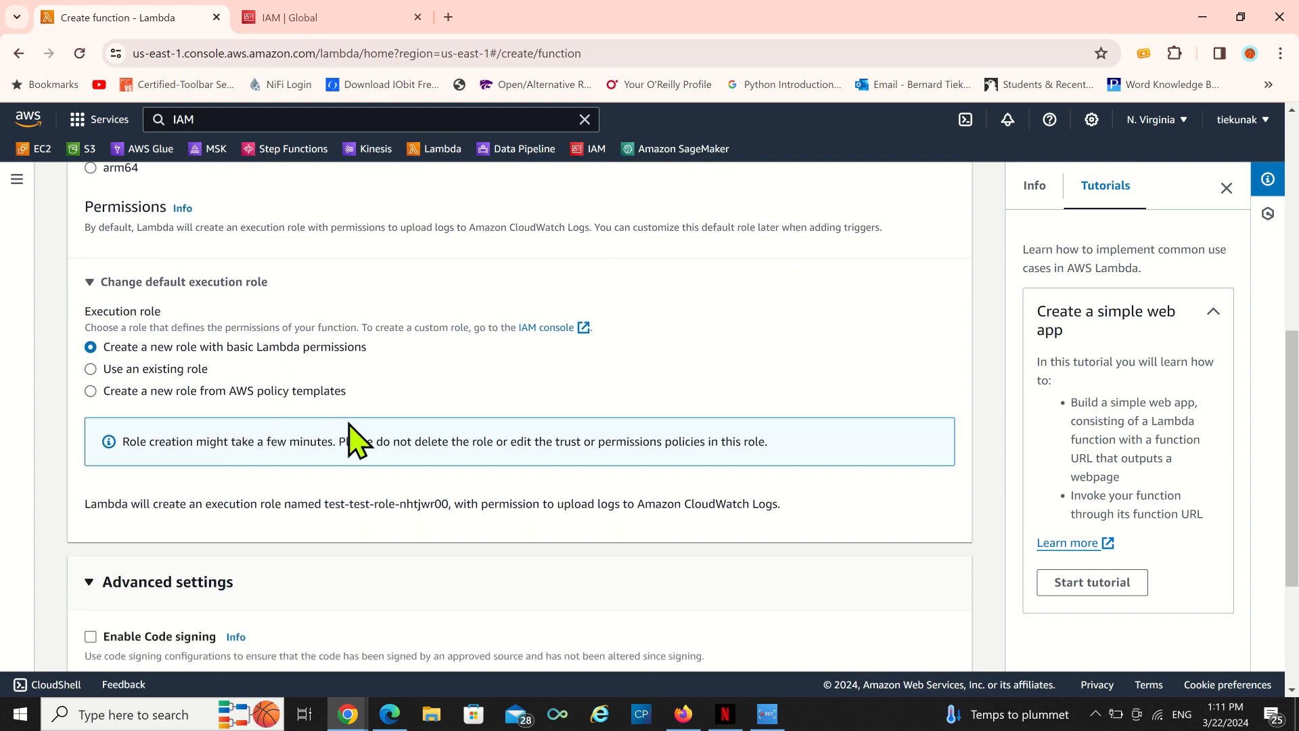
# Enable VPC access and choose the VPC vpc-0cbed187b3d36f8db.
pyautogui.scroll(-3, 351, 435)
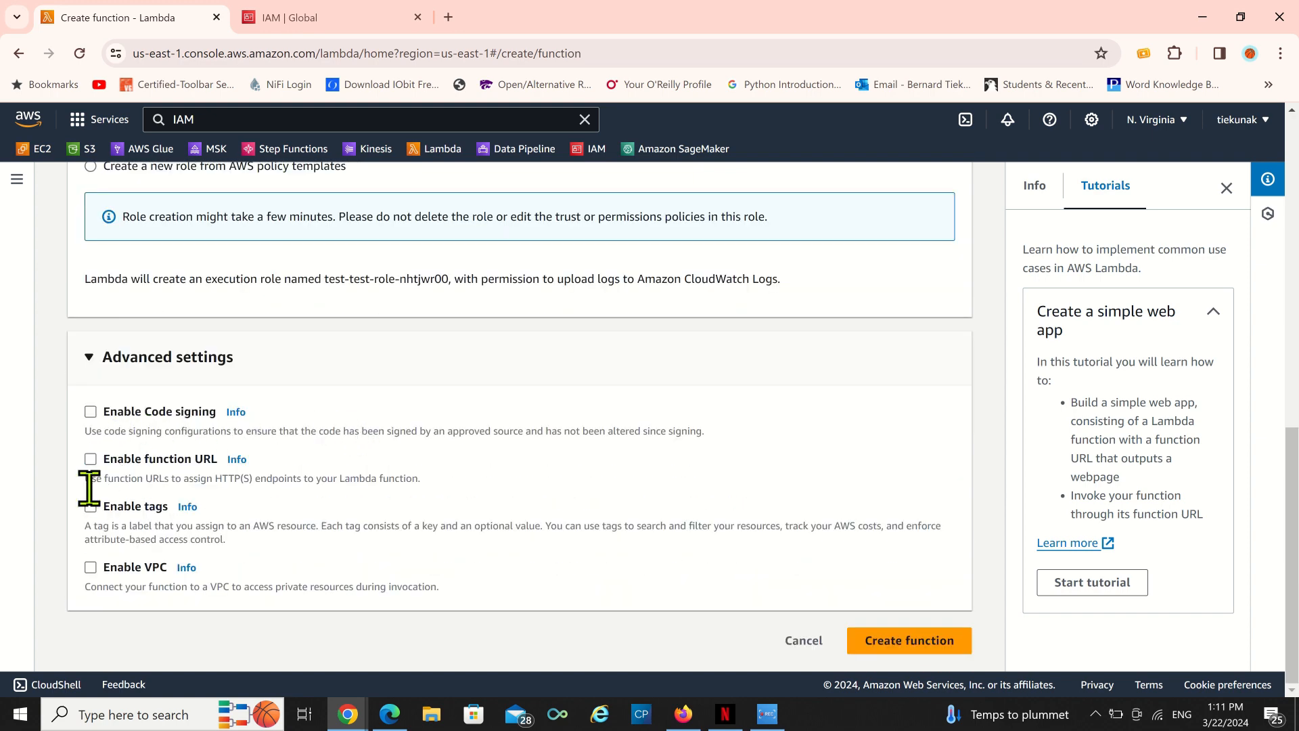
pyautogui.click(90, 568)
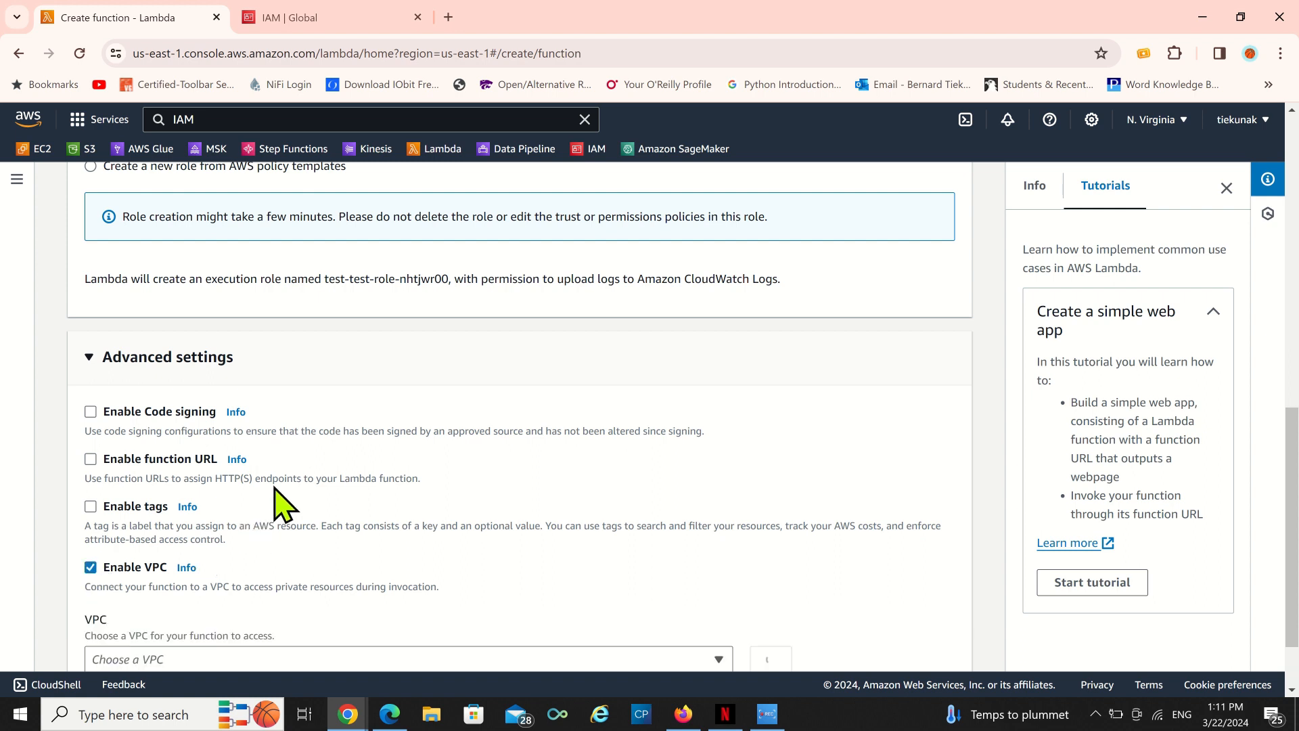
pyautogui.scroll(-1, 801, 546)
pyautogui.click(713, 570)
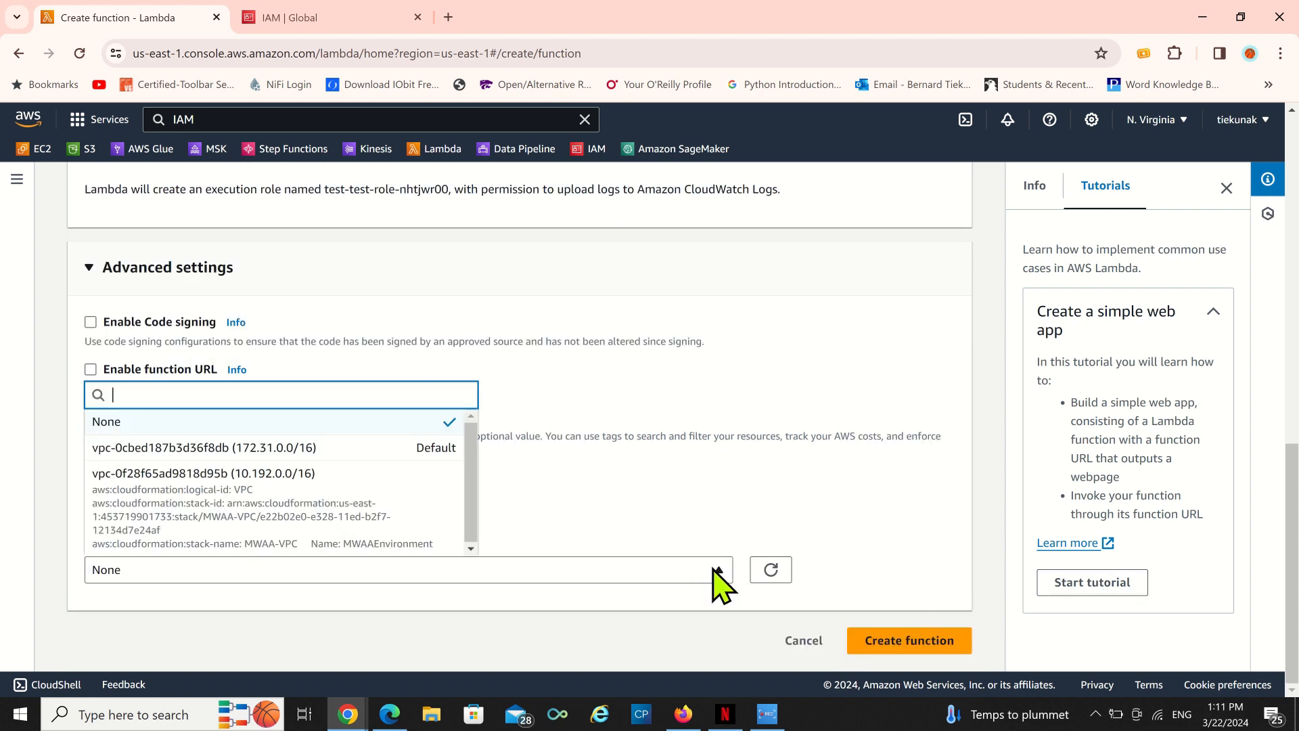
pyautogui.click(174, 450)
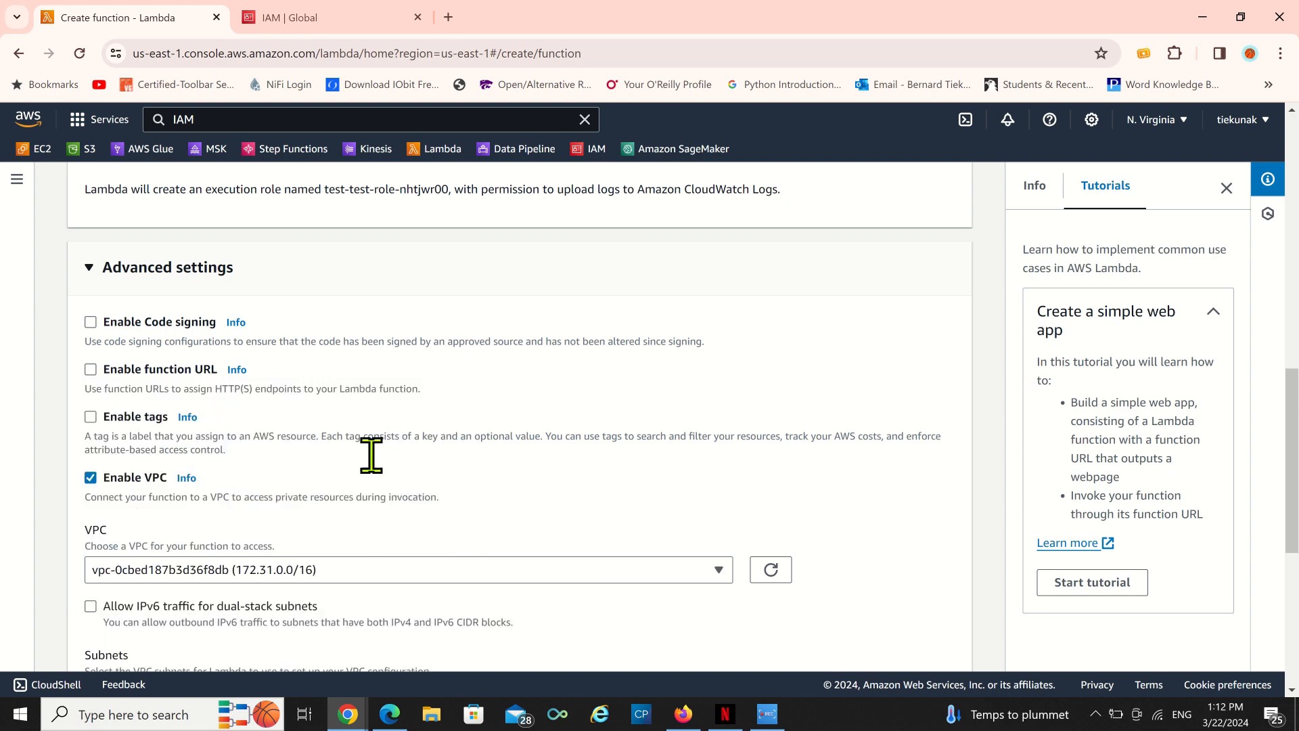
# Select the us-east-1d and us-east-1c subnets for the VPC configuration.
pyautogui.scroll(-4, 569, 477)
pyautogui.click(716, 419)
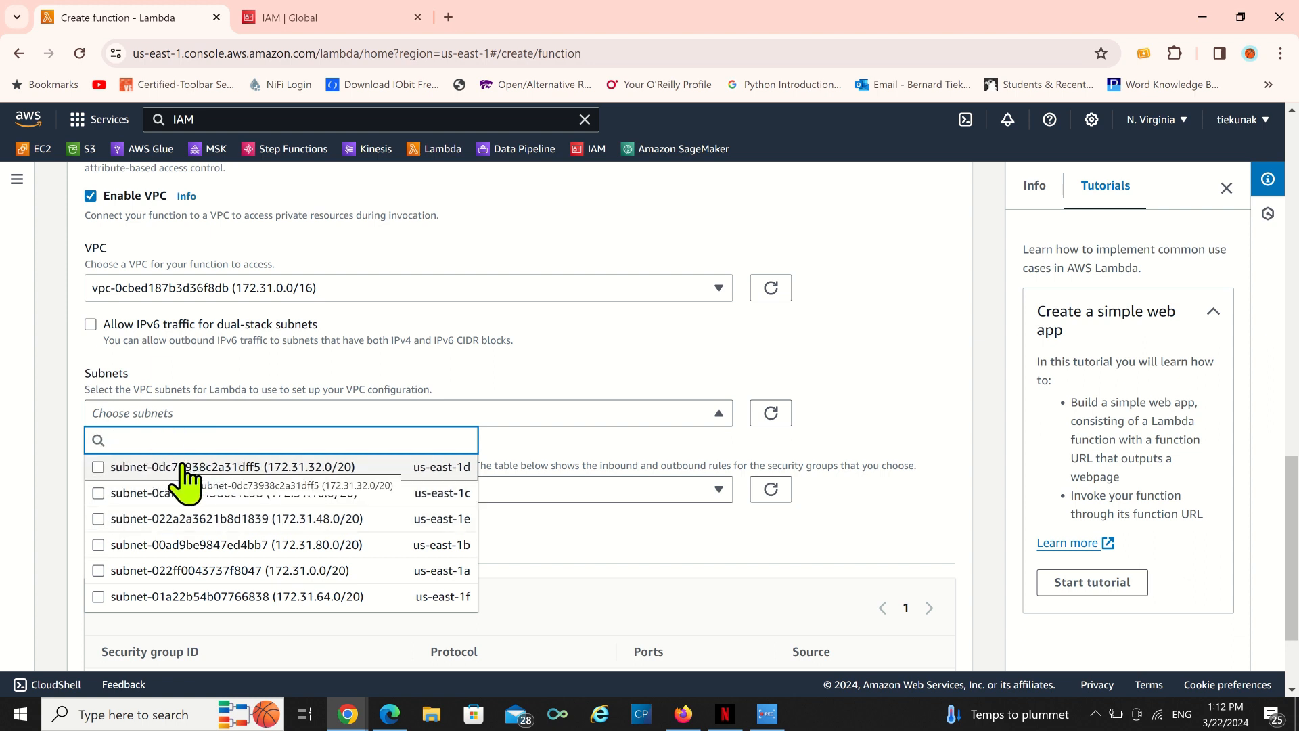
pyautogui.click(98, 467)
pyautogui.click(99, 501)
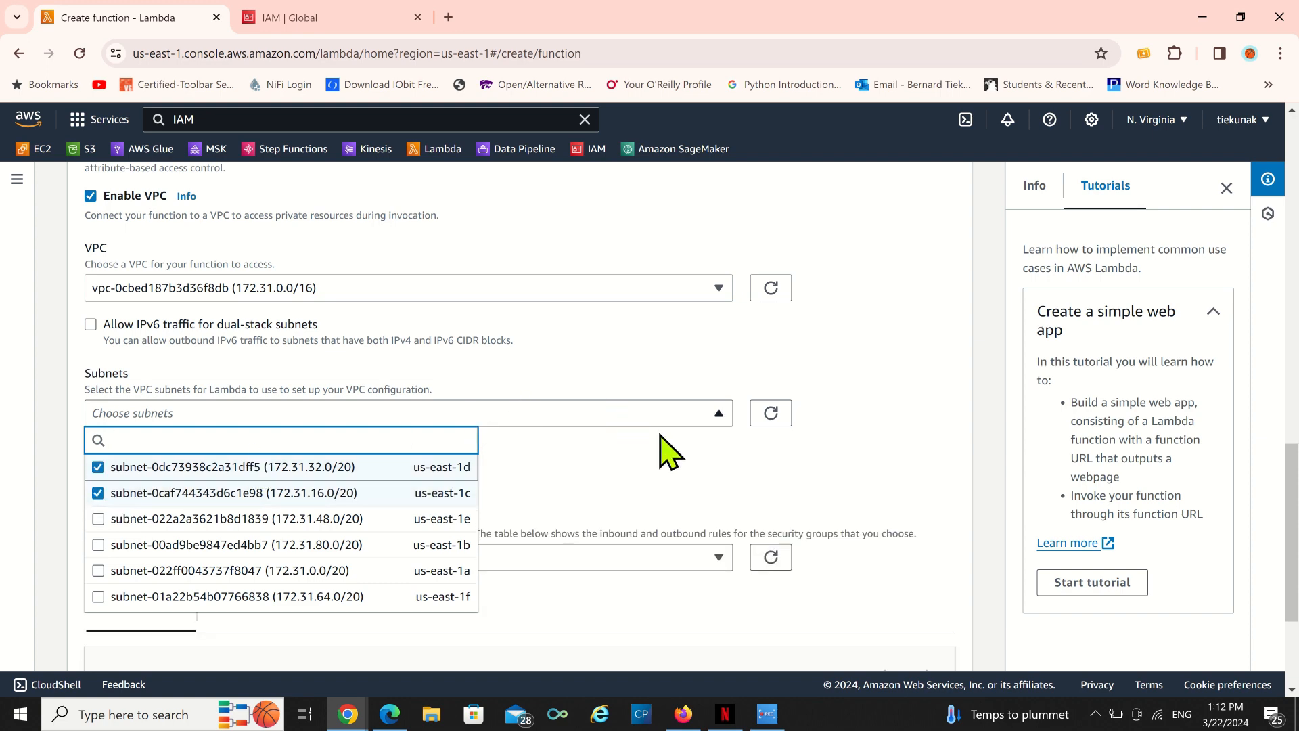
pyautogui.click(687, 455)
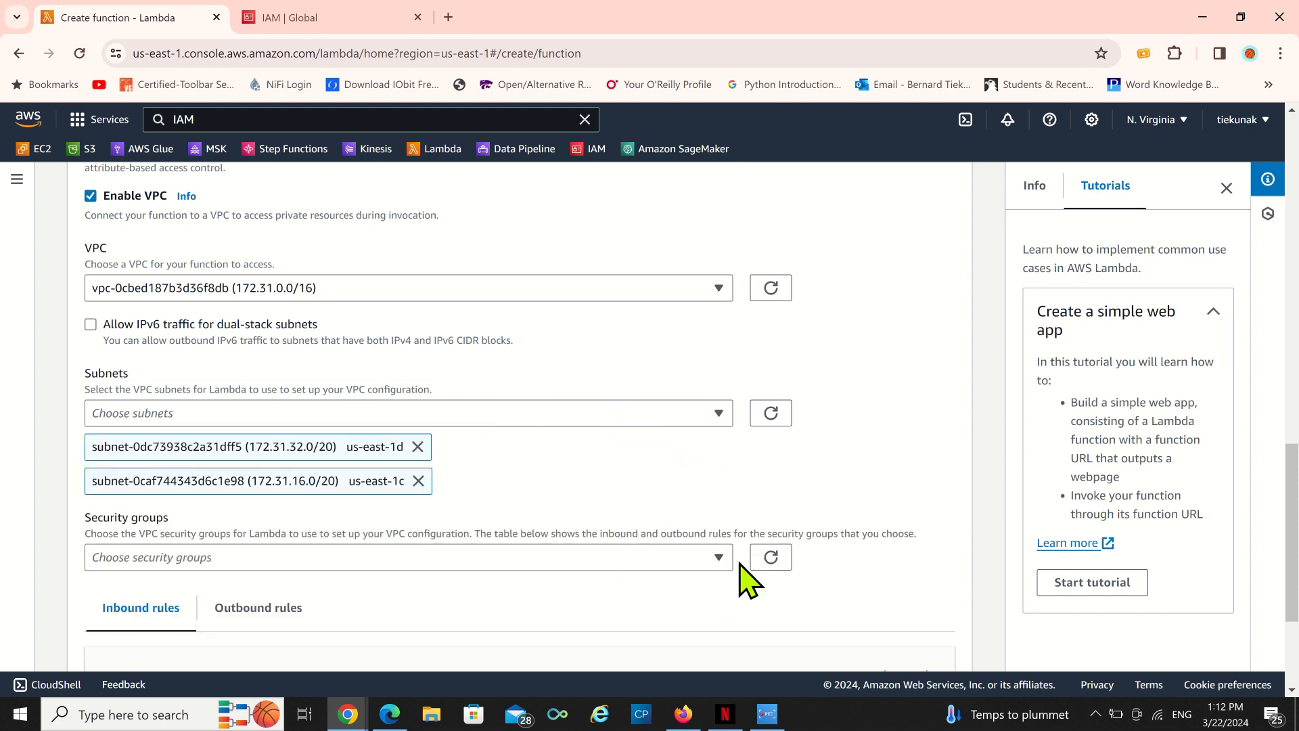
# Choose the default security group sg-0154b01fbfb77b3d6 for the function.
pyautogui.click(720, 575)
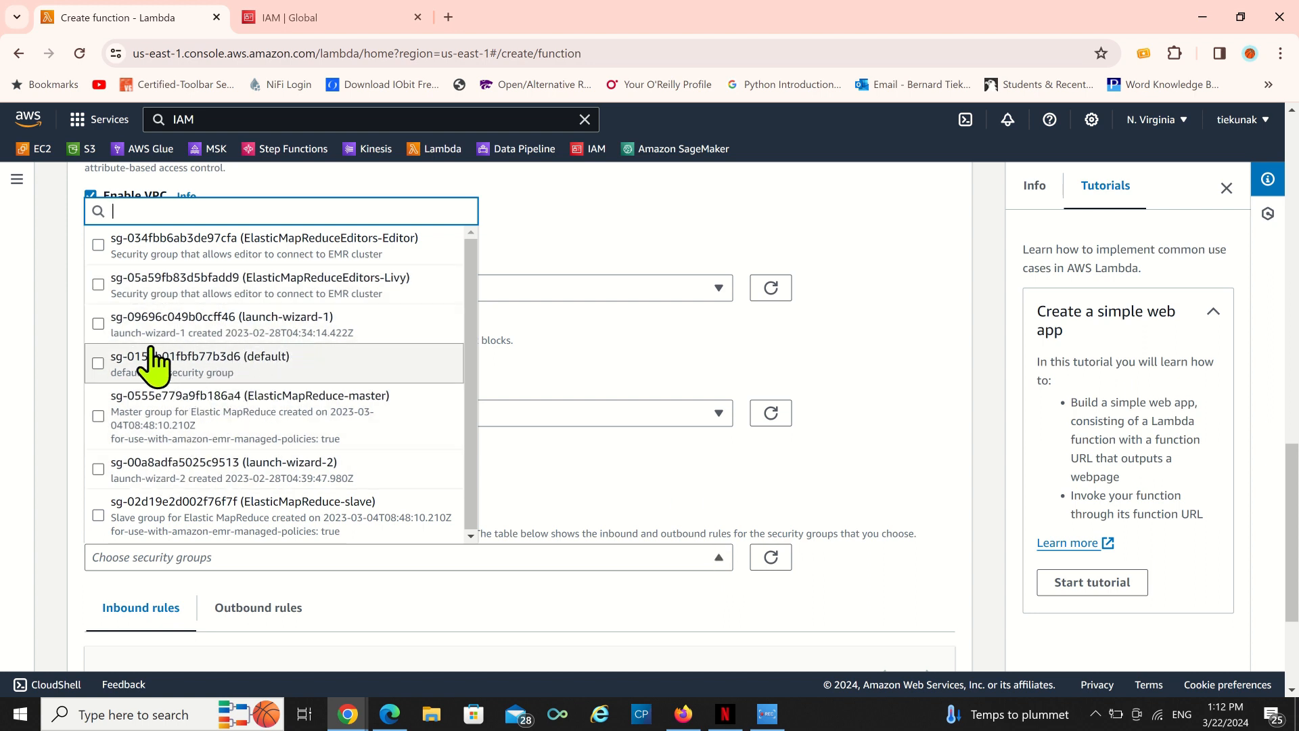
pyautogui.click(126, 369)
pyautogui.click(842, 323)
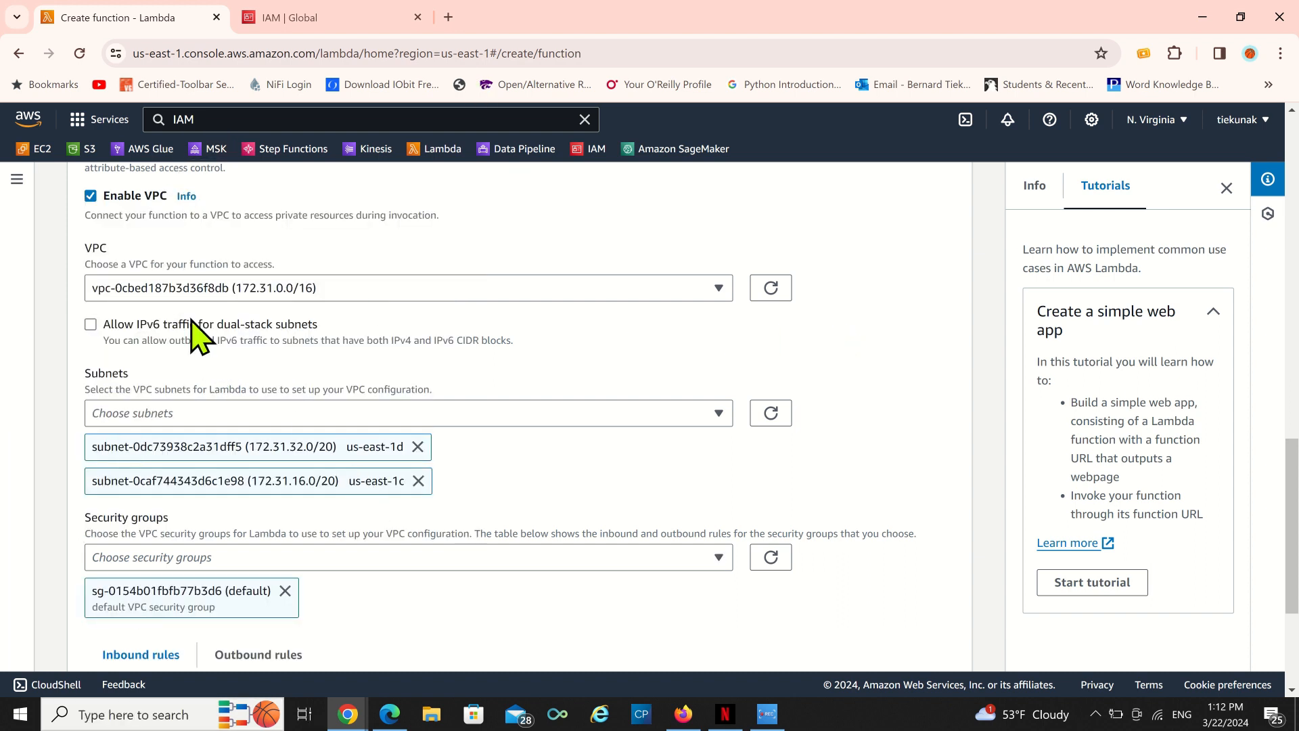
# Turn off VPC access for the function.
pyautogui.click(91, 196)
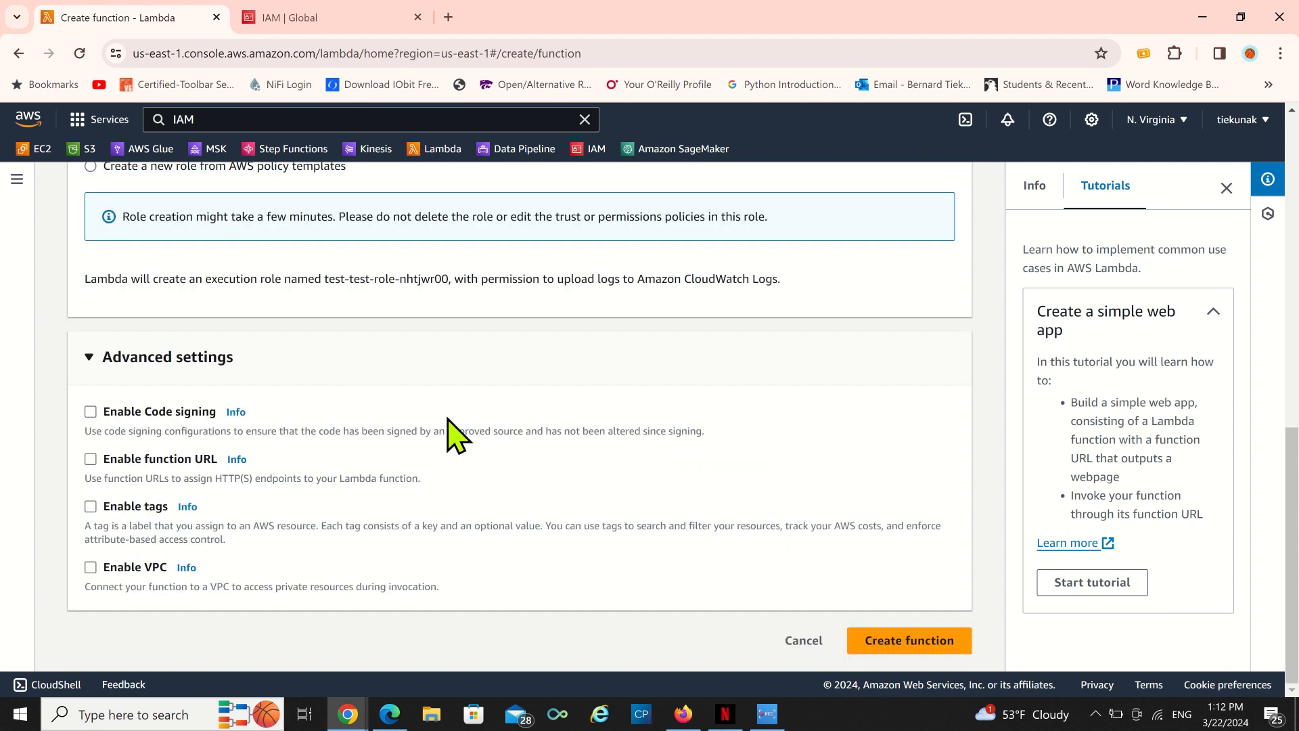
pyautogui.scroll(4, 449, 436)
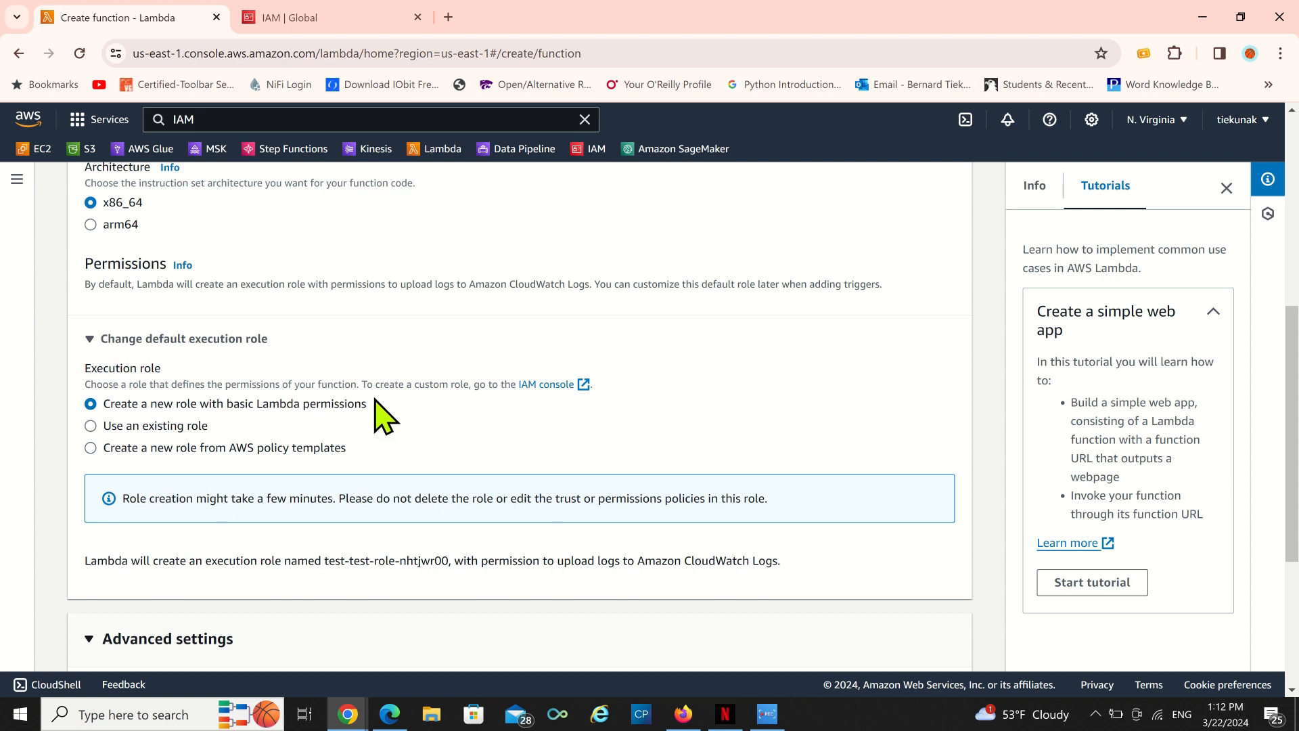
pyautogui.scroll(-5, 393, 419)
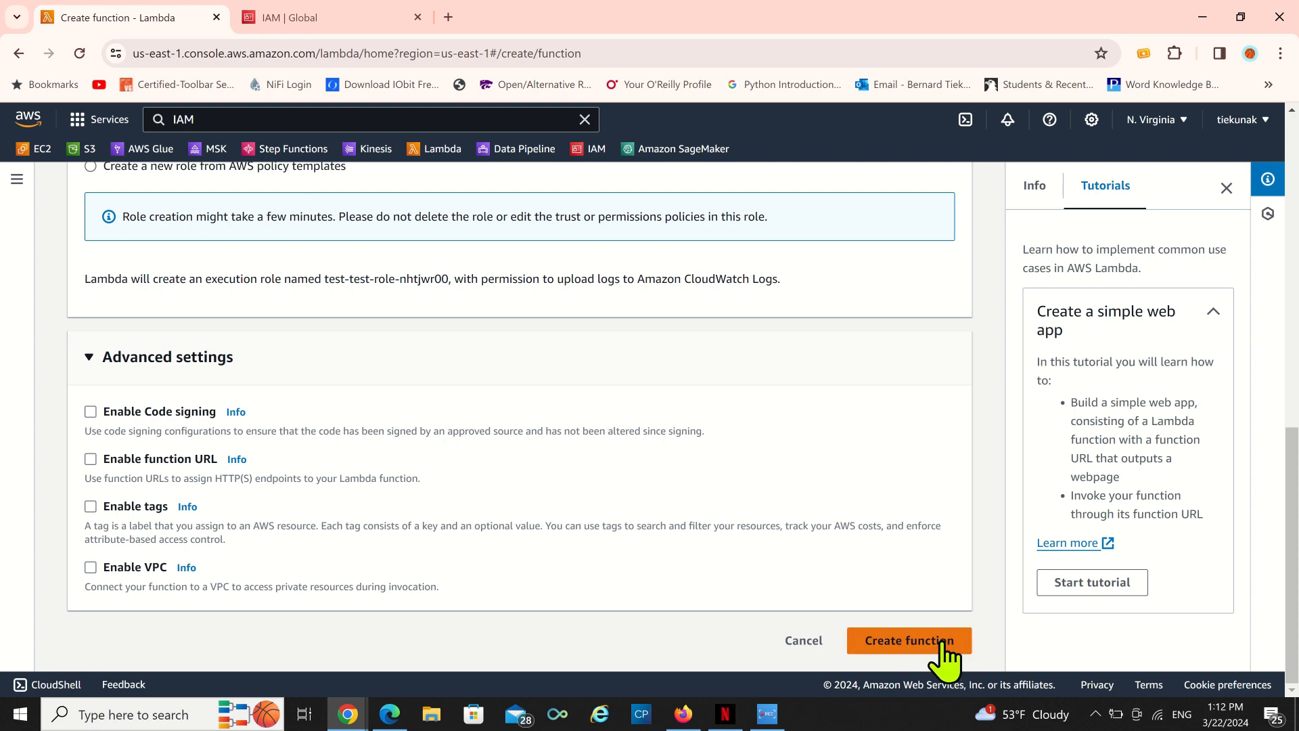
# Review the function's basic information, permissions and advanced settings before creating it.
pyautogui.scroll(4, 477, 514)
pyautogui.scroll(5, 477, 515)
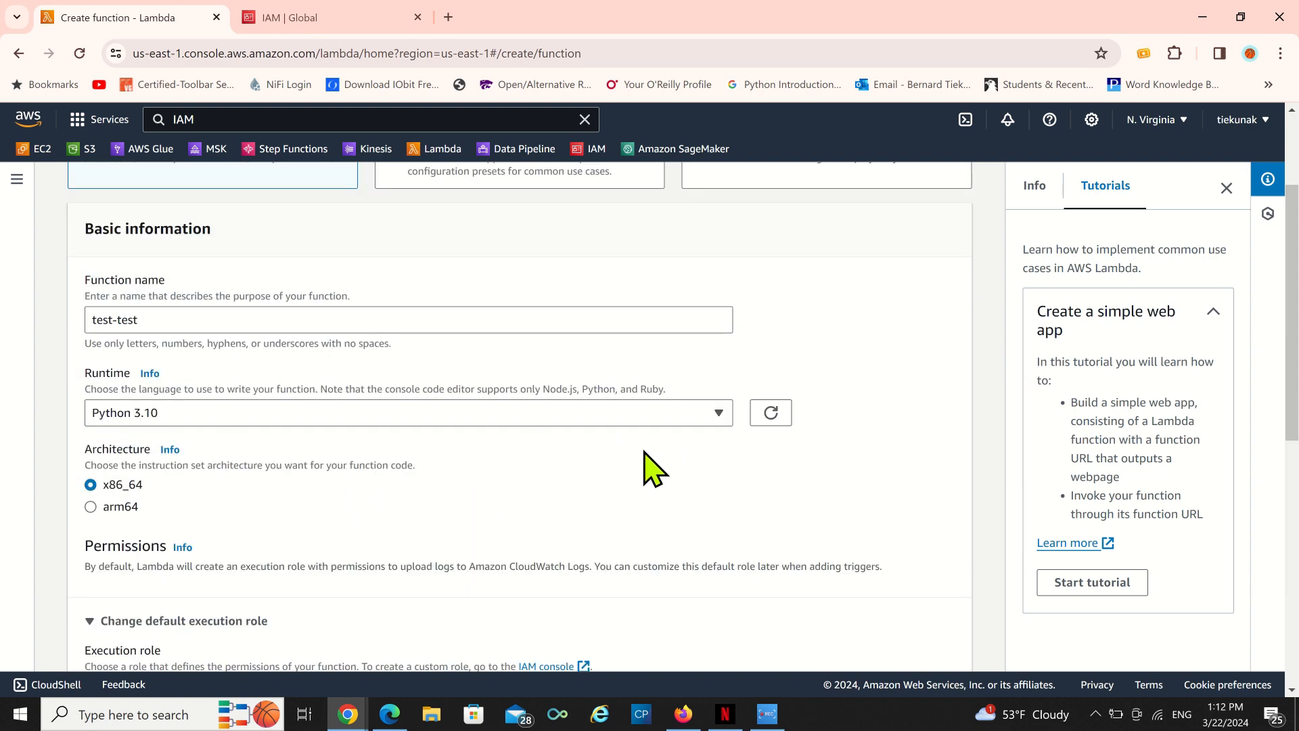
pyautogui.scroll(-4, 623, 501)
pyautogui.scroll(-4, 650, 505)
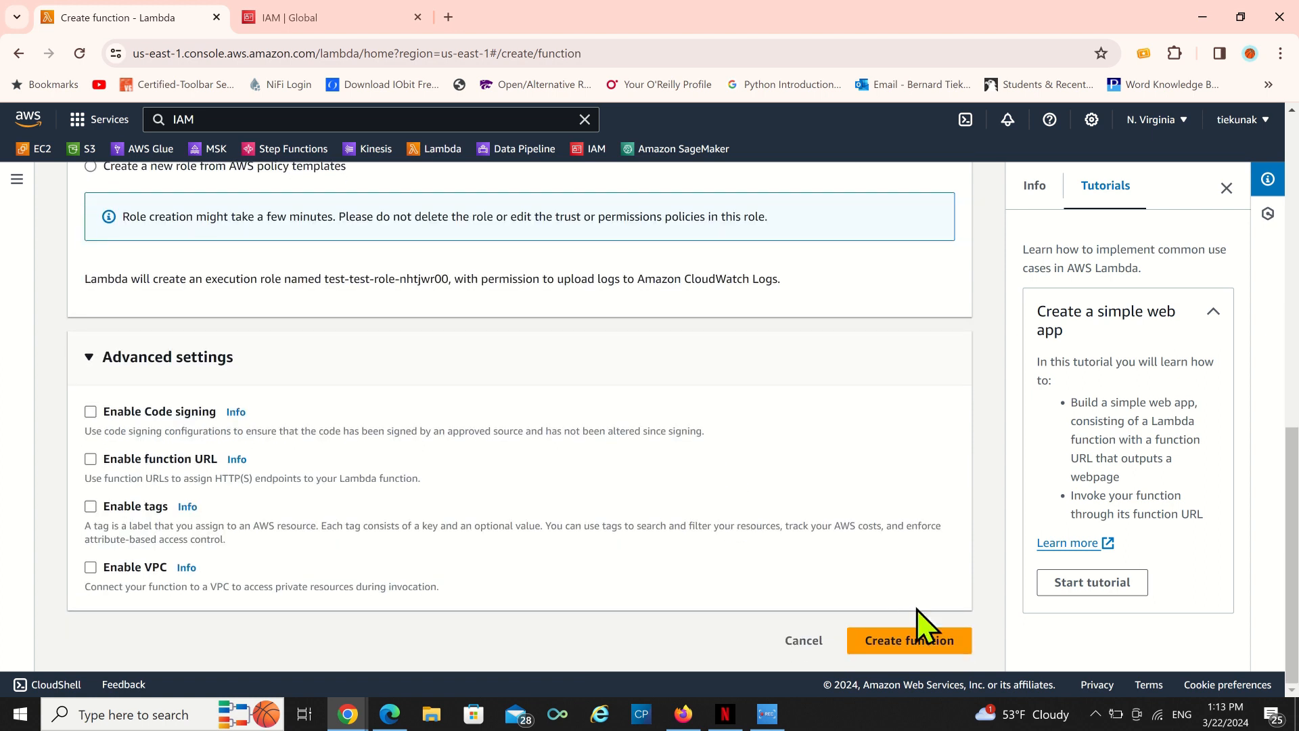
# Create the function and dismiss the feedback survey that follows.
pyautogui.click(895, 639)
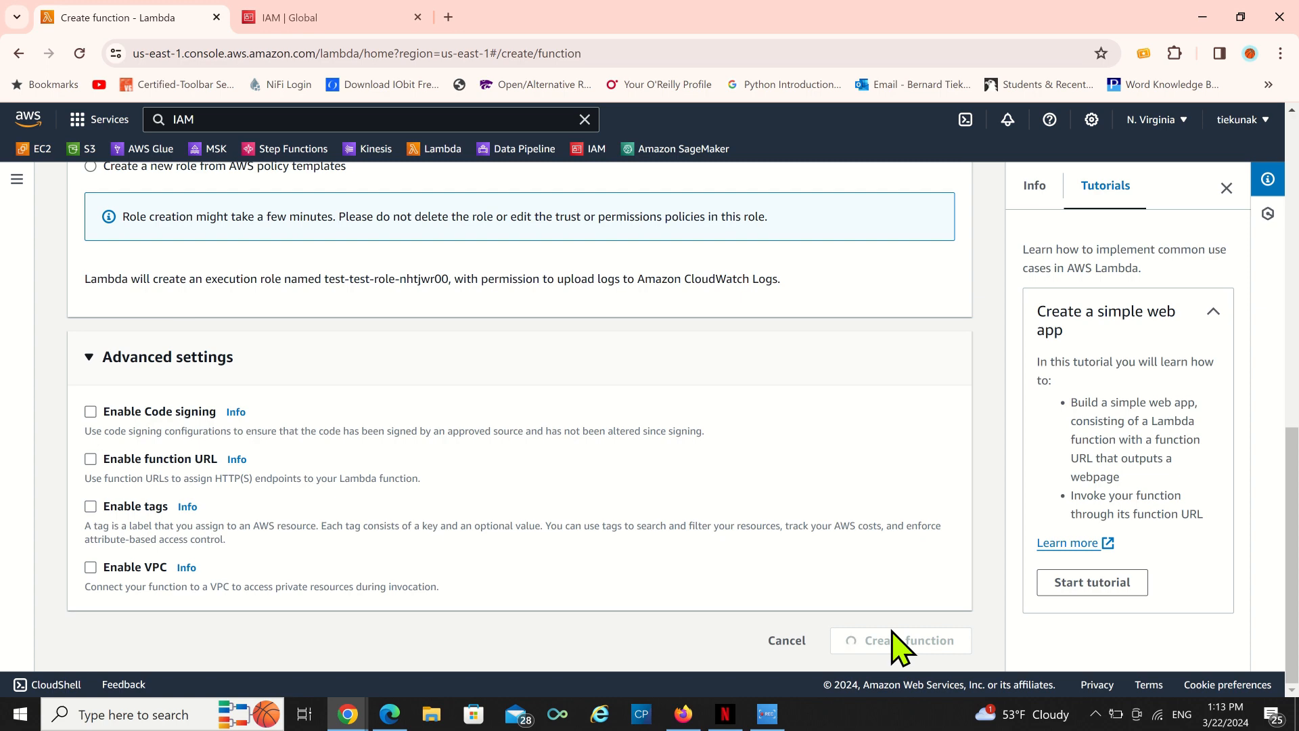
pyautogui.scroll(4, 298, 576)
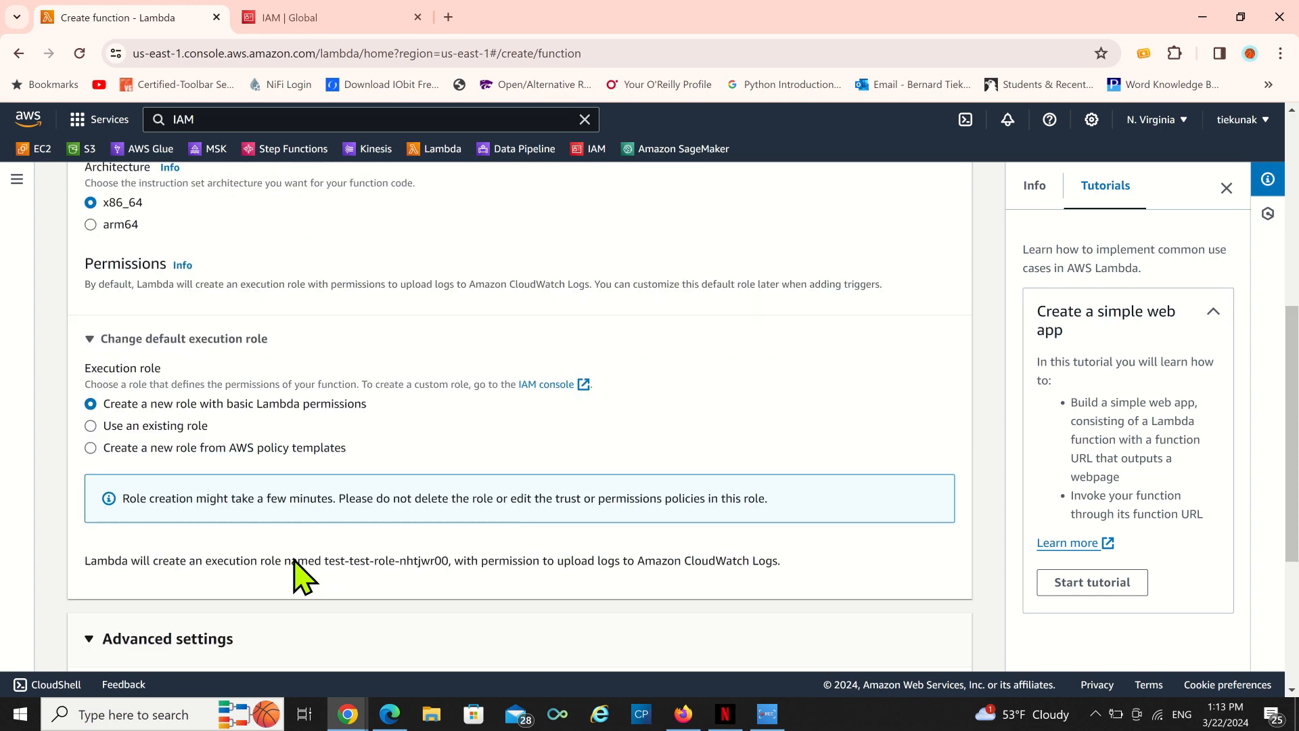
pyautogui.scroll(5, 293, 557)
pyautogui.scroll(-10, 302, 567)
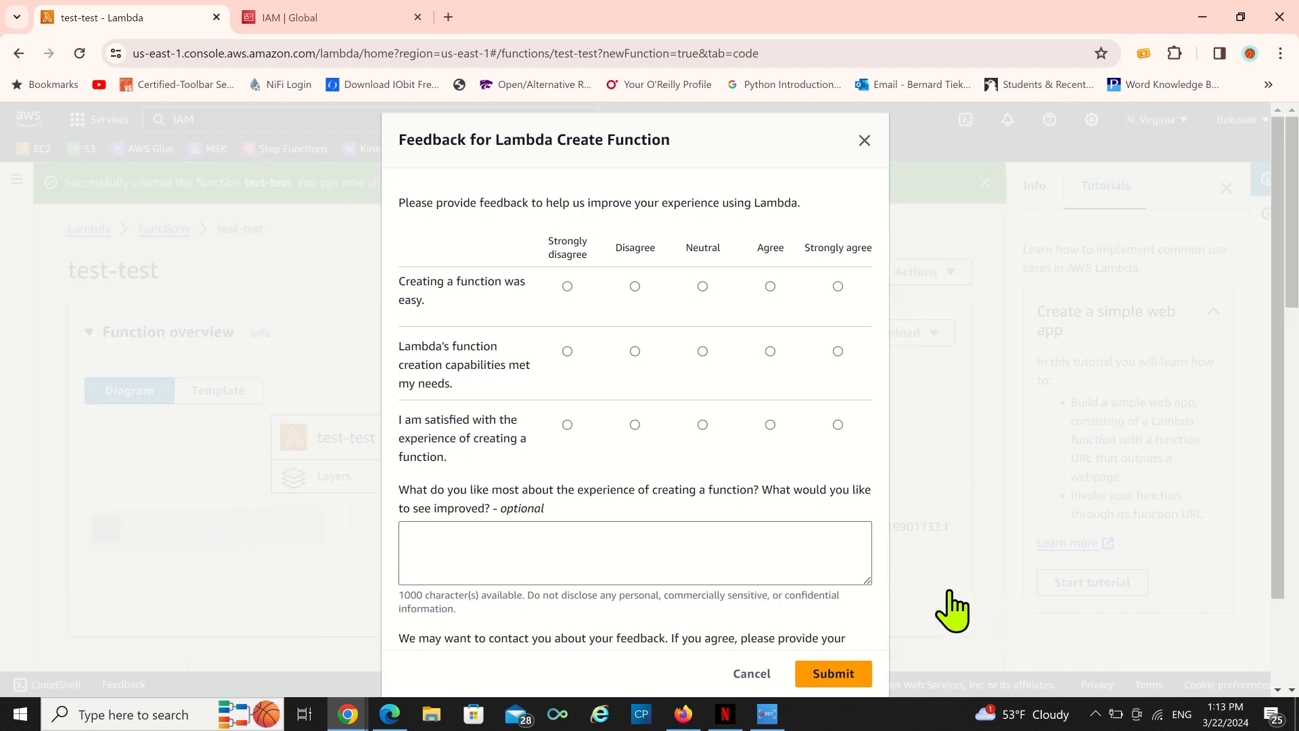
pyautogui.click(741, 674)
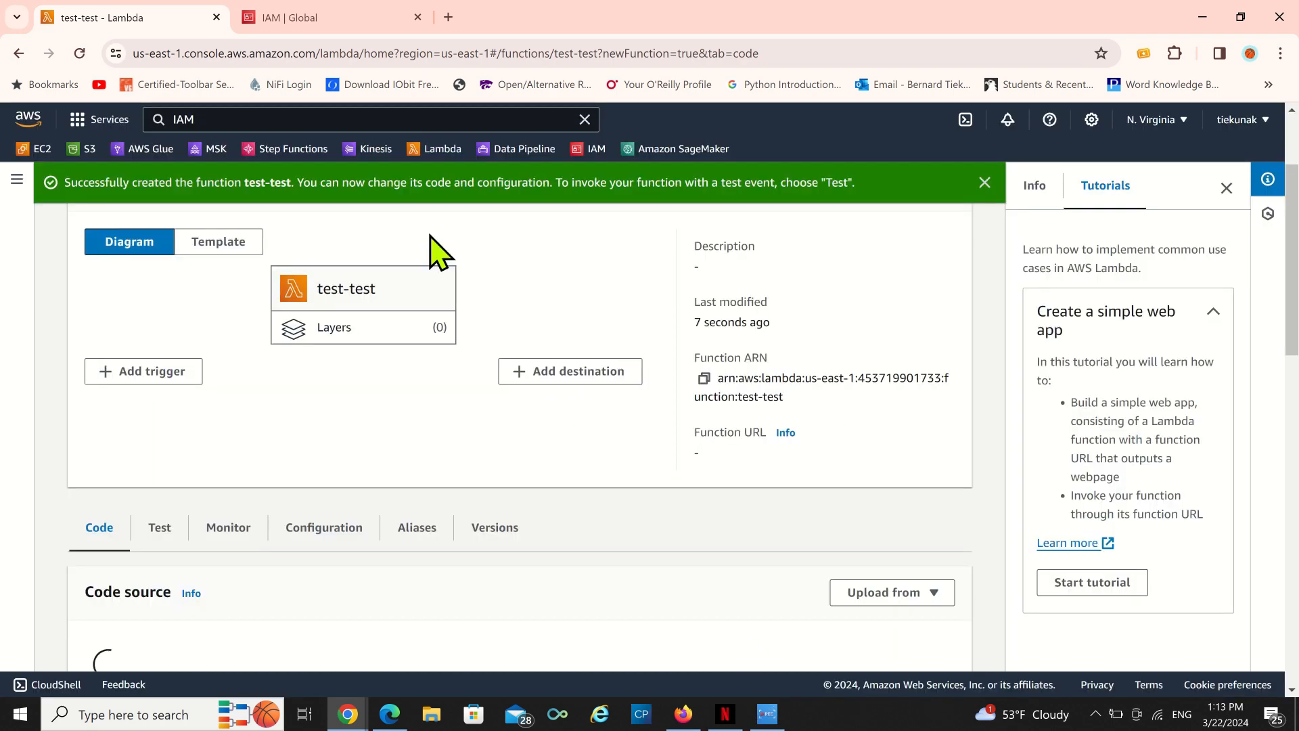
# Return to the functions list and reopen the test-test function.
pyautogui.scroll(2, 253, 464)
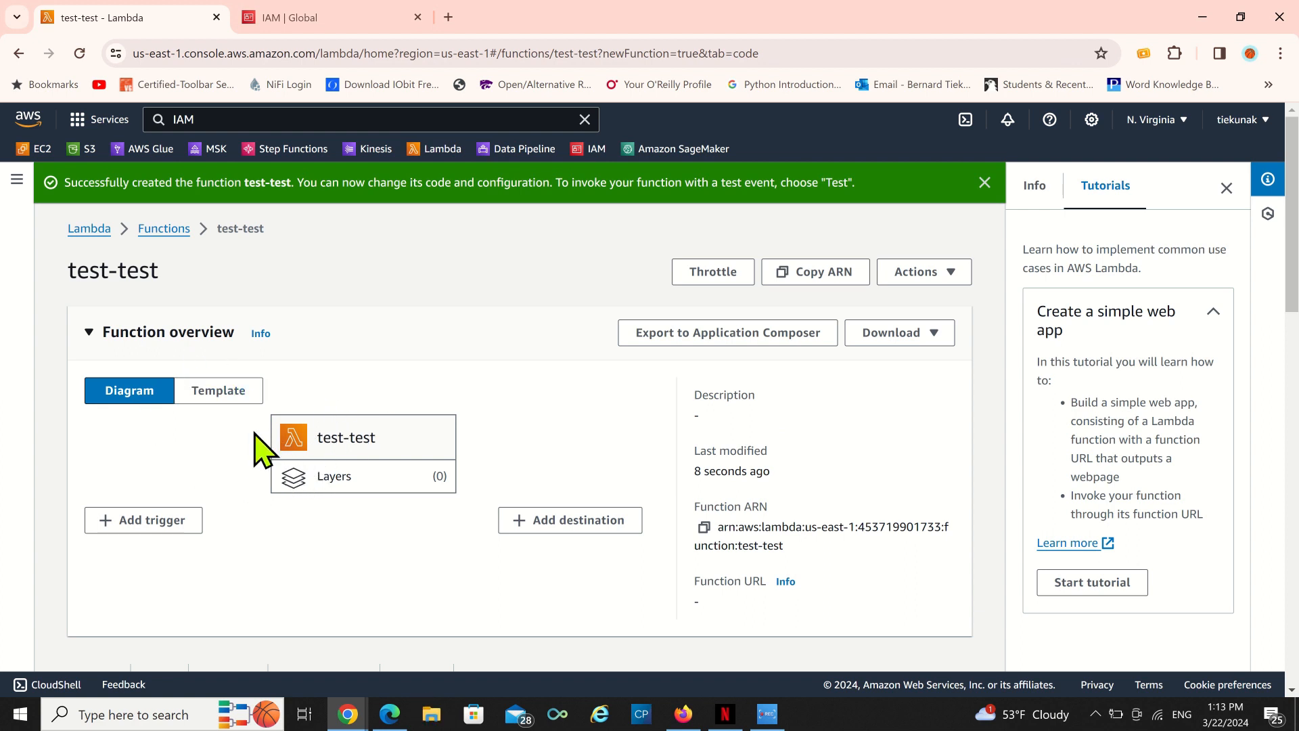
pyautogui.click(163, 230)
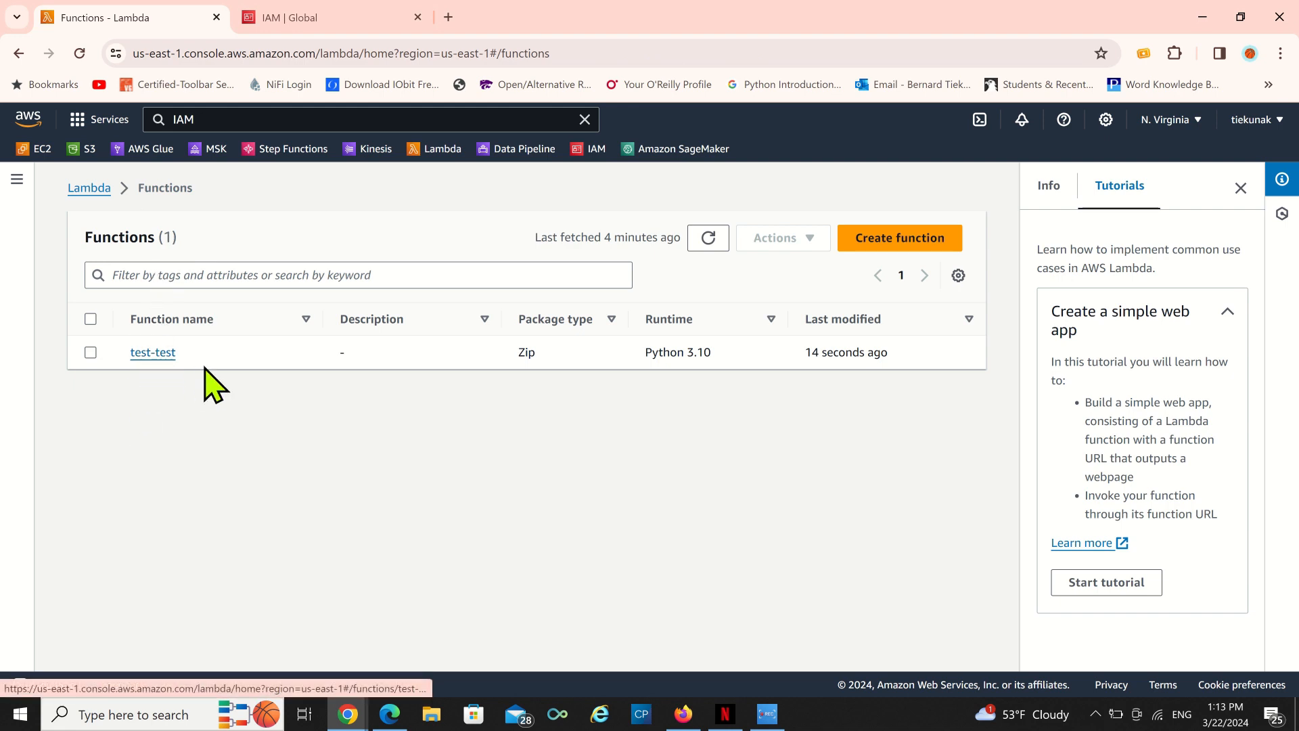
pyautogui.click(145, 354)
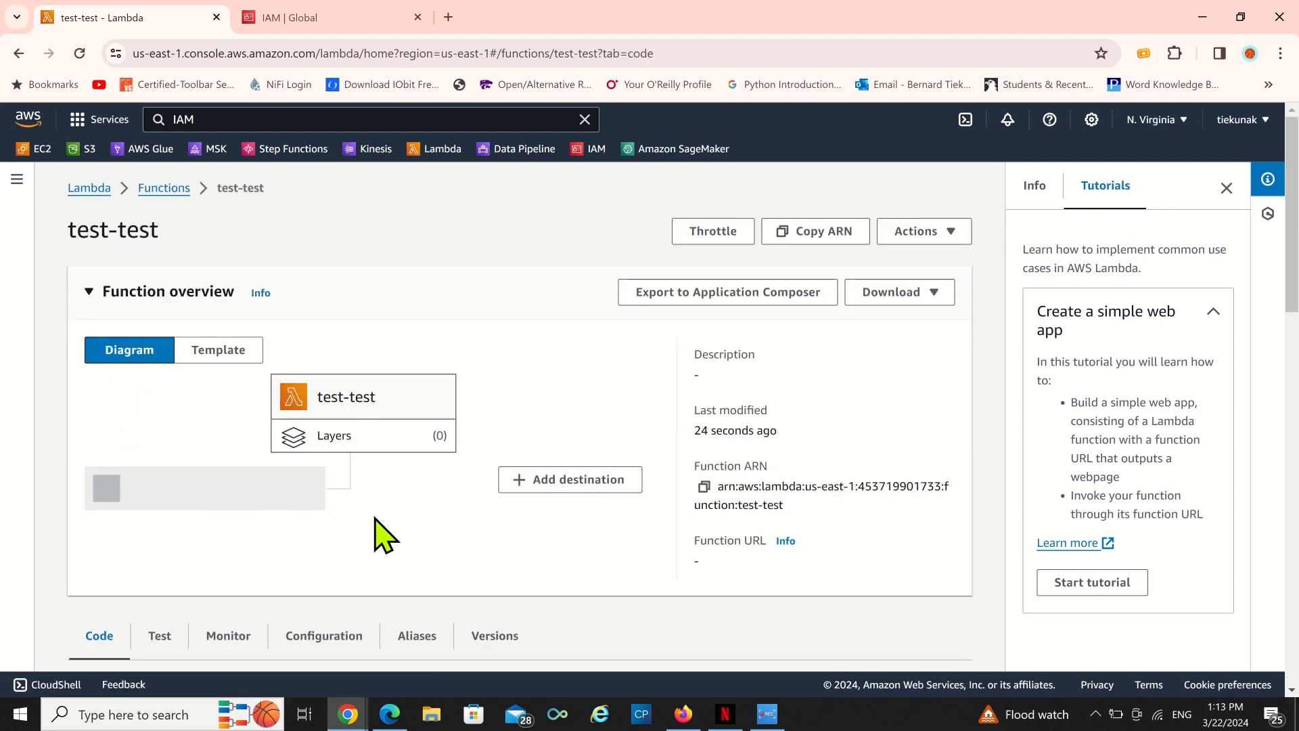
# Append ---- to the 'Hello from Lambda!' body message in lambda_function.py, save the code and deploy it.
pyautogui.scroll(-4, 391, 516)
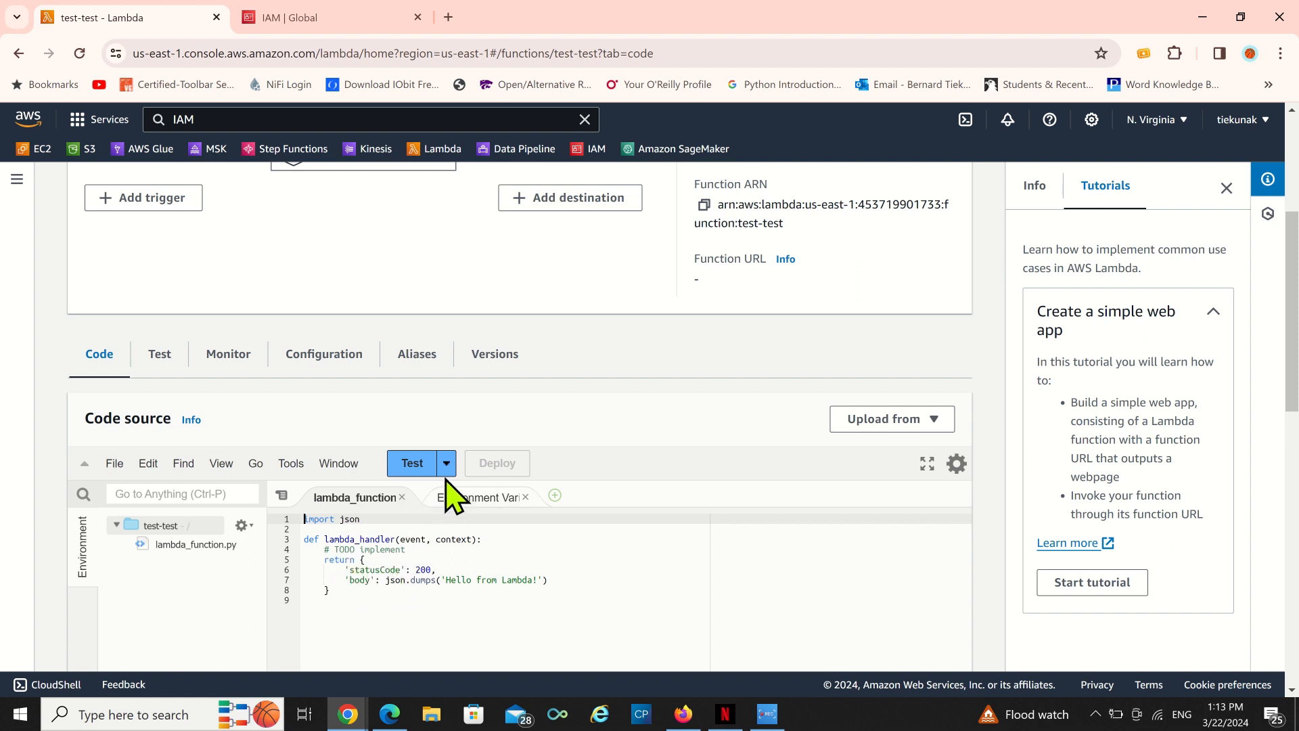
pyautogui.click(345, 590)
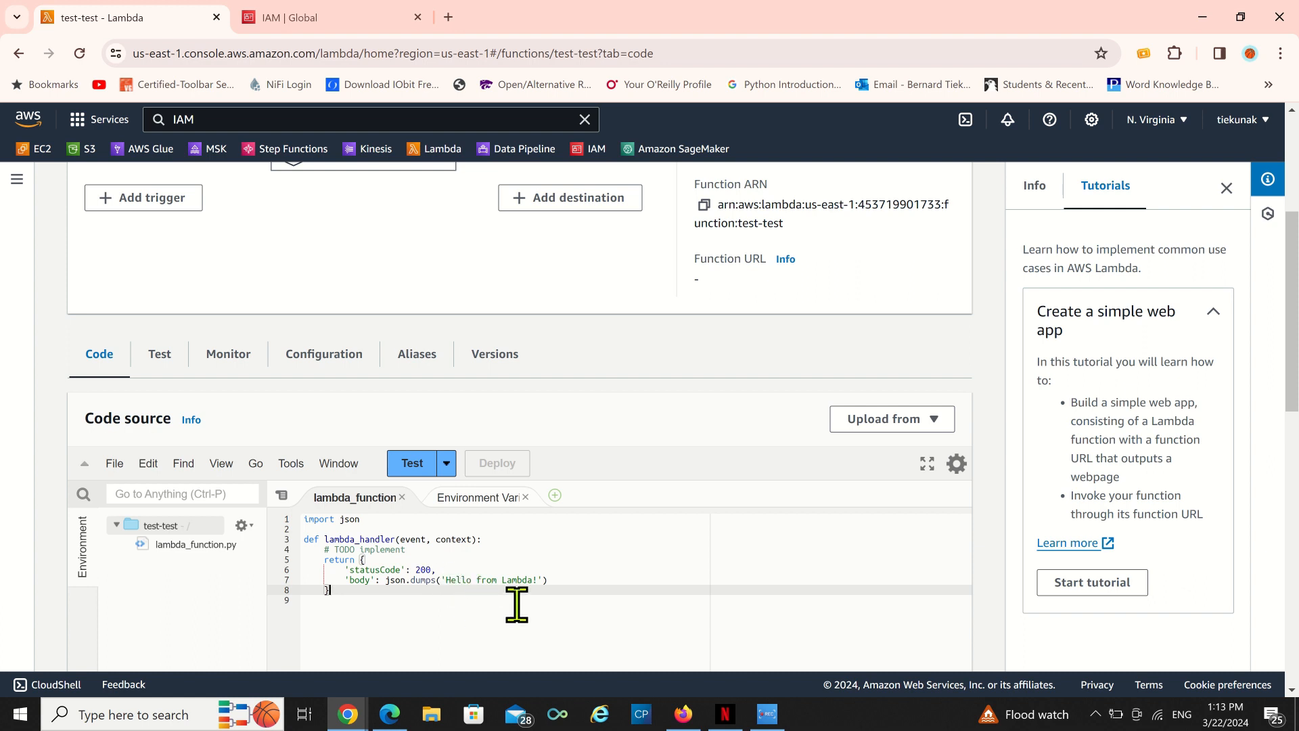
pyautogui.click(534, 579)
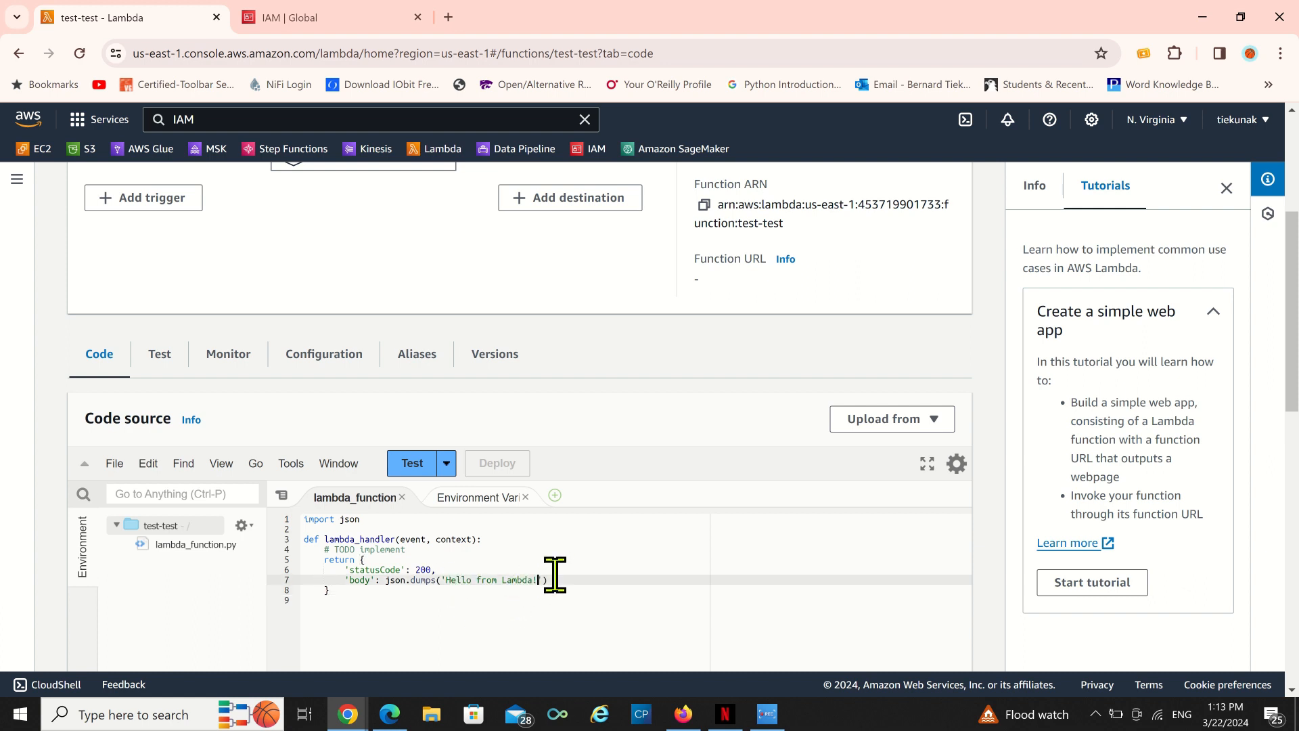
pyautogui.press('Down')
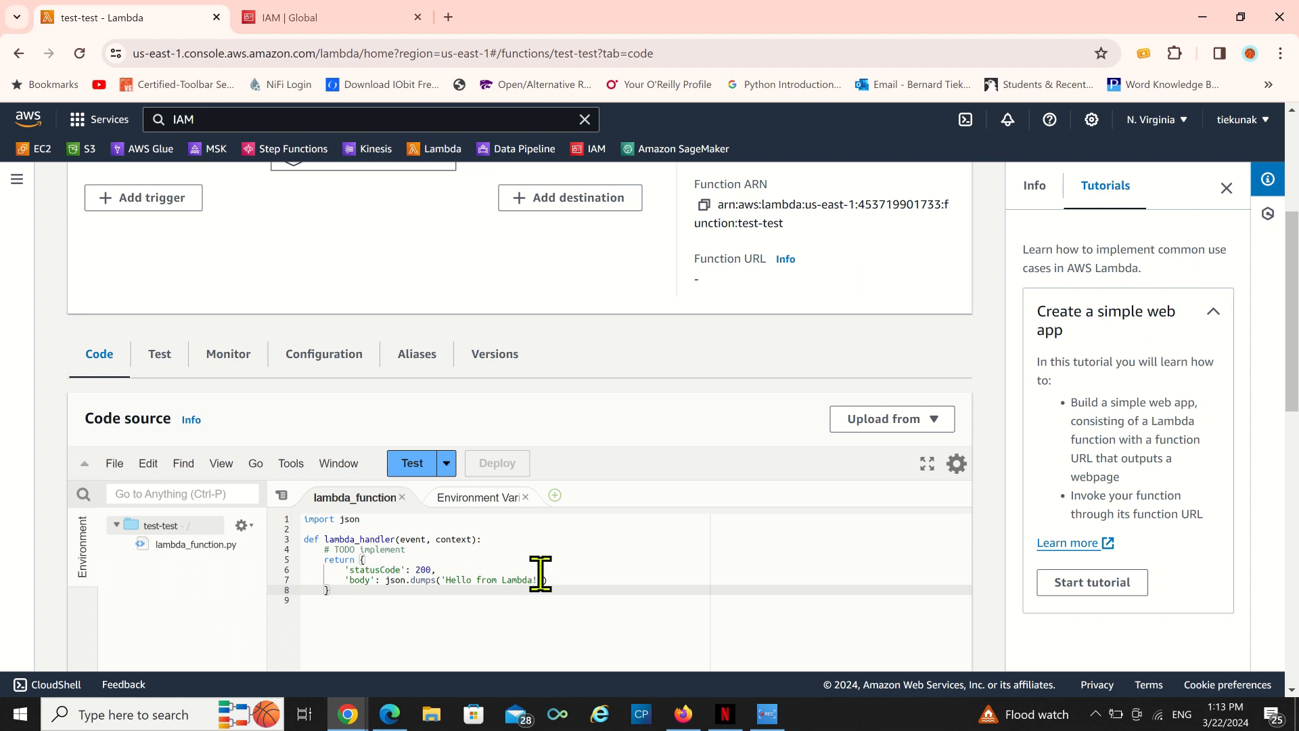
pyautogui.click(545, 577)
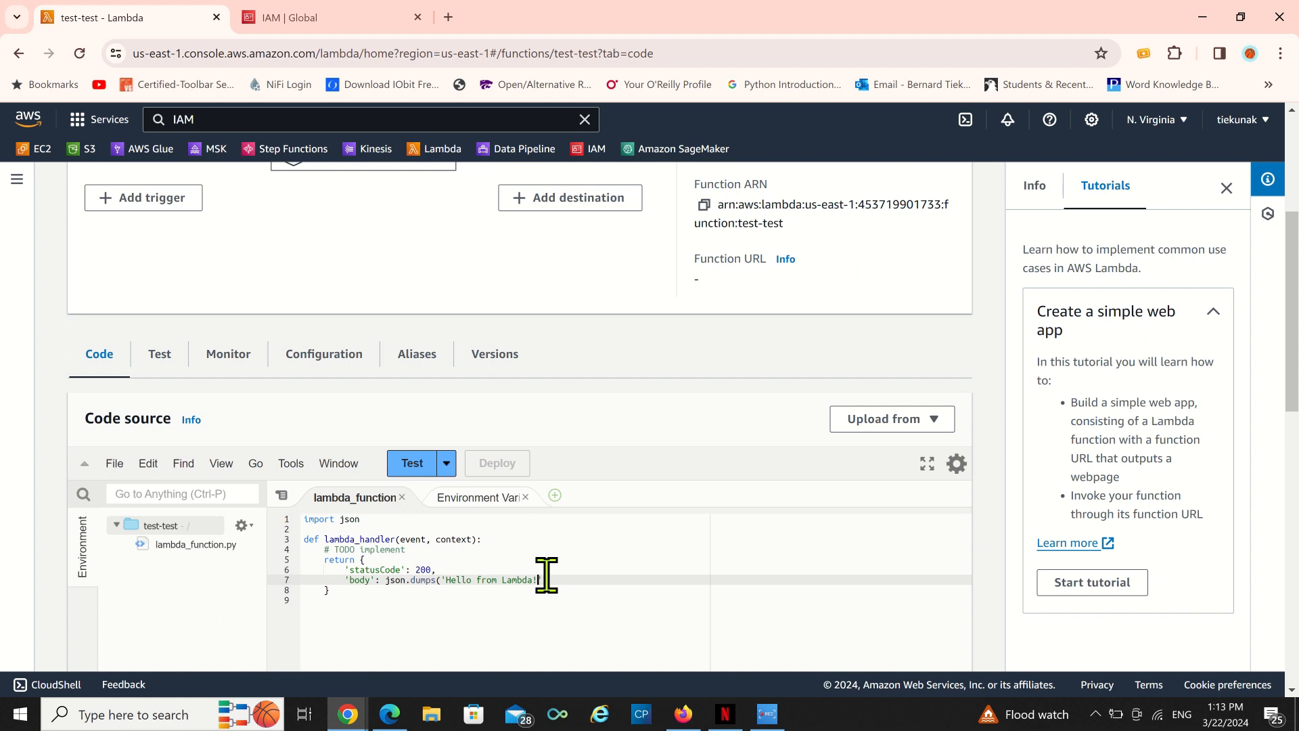
pyautogui.hotkey('ctrl', 's')
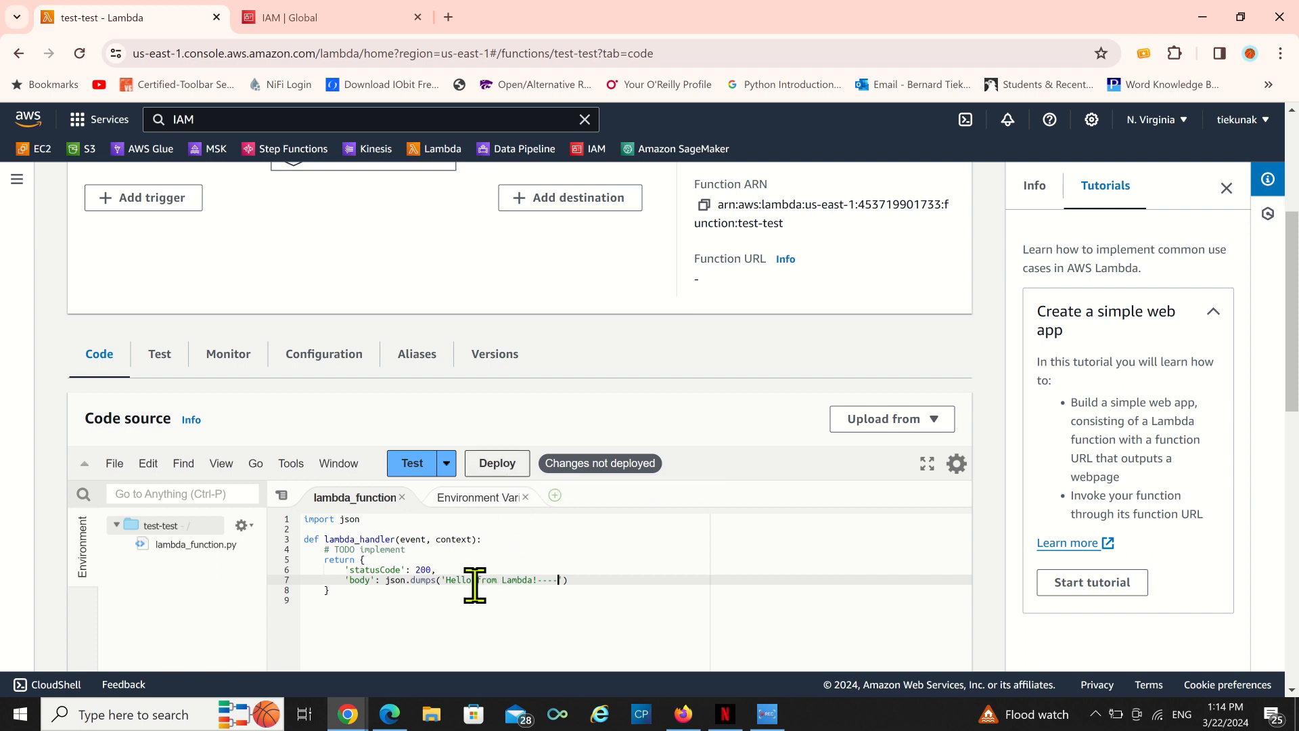
pyautogui.click(513, 470)
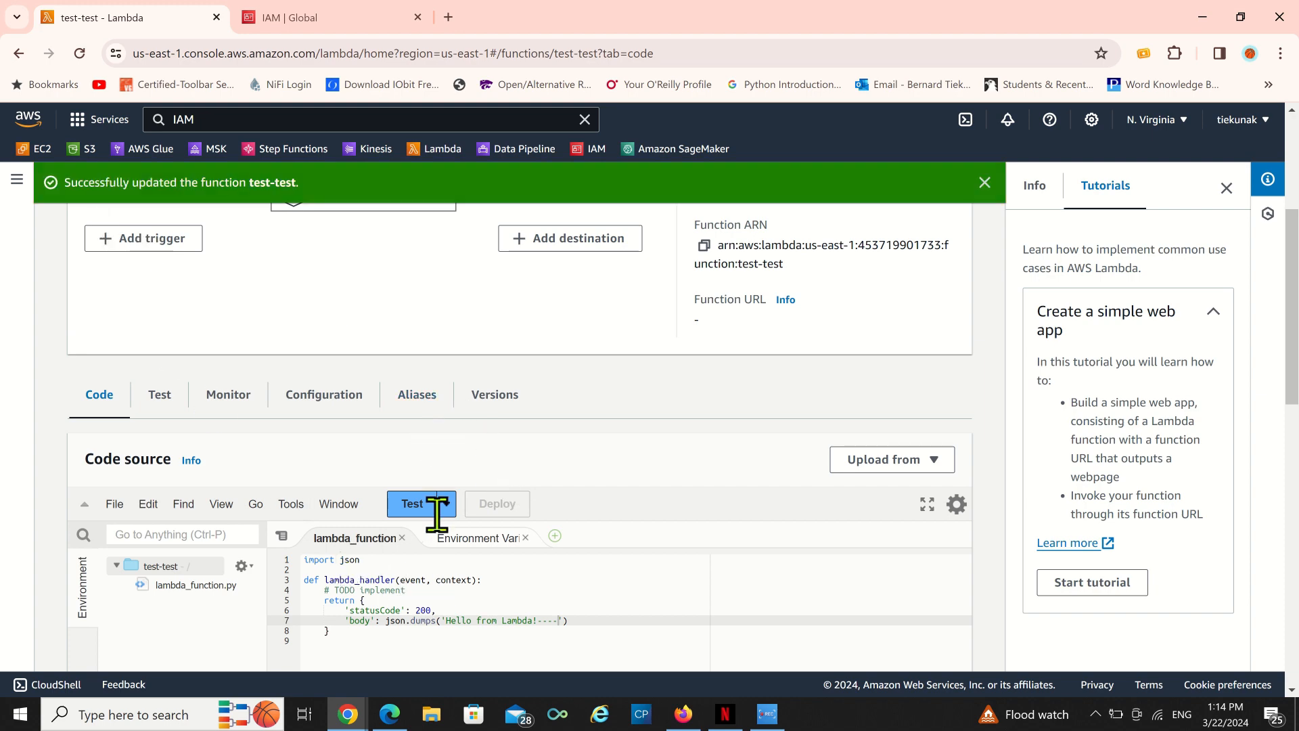
# Create and save a private test event named test using the hello-world template.
pyautogui.click(414, 507)
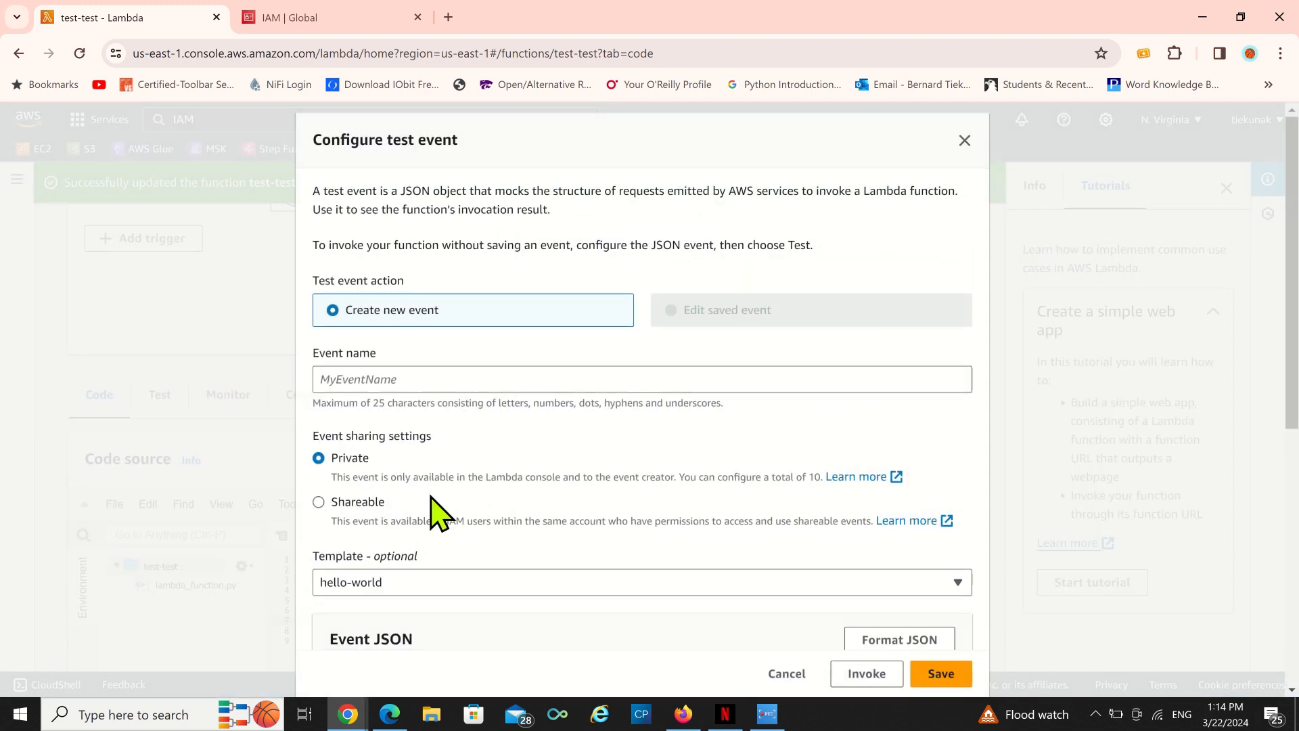
pyautogui.click(363, 374)
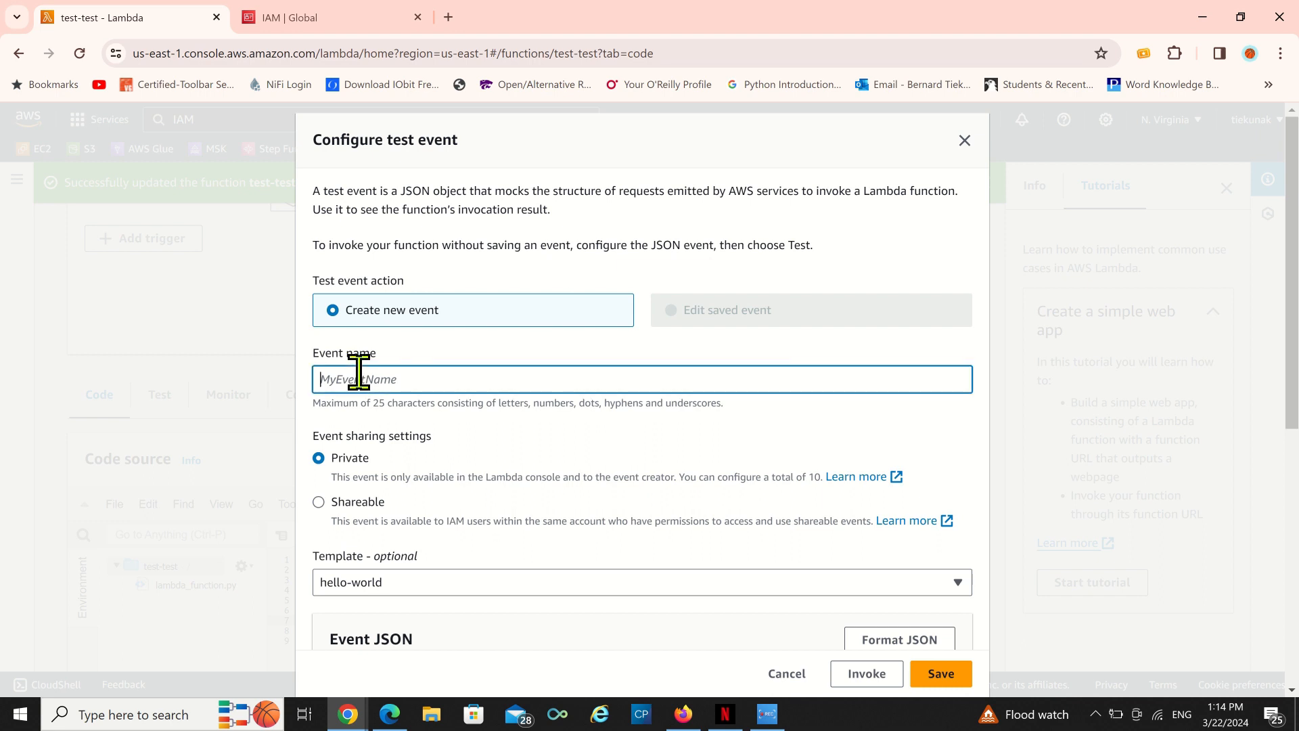
pyautogui.write('test')
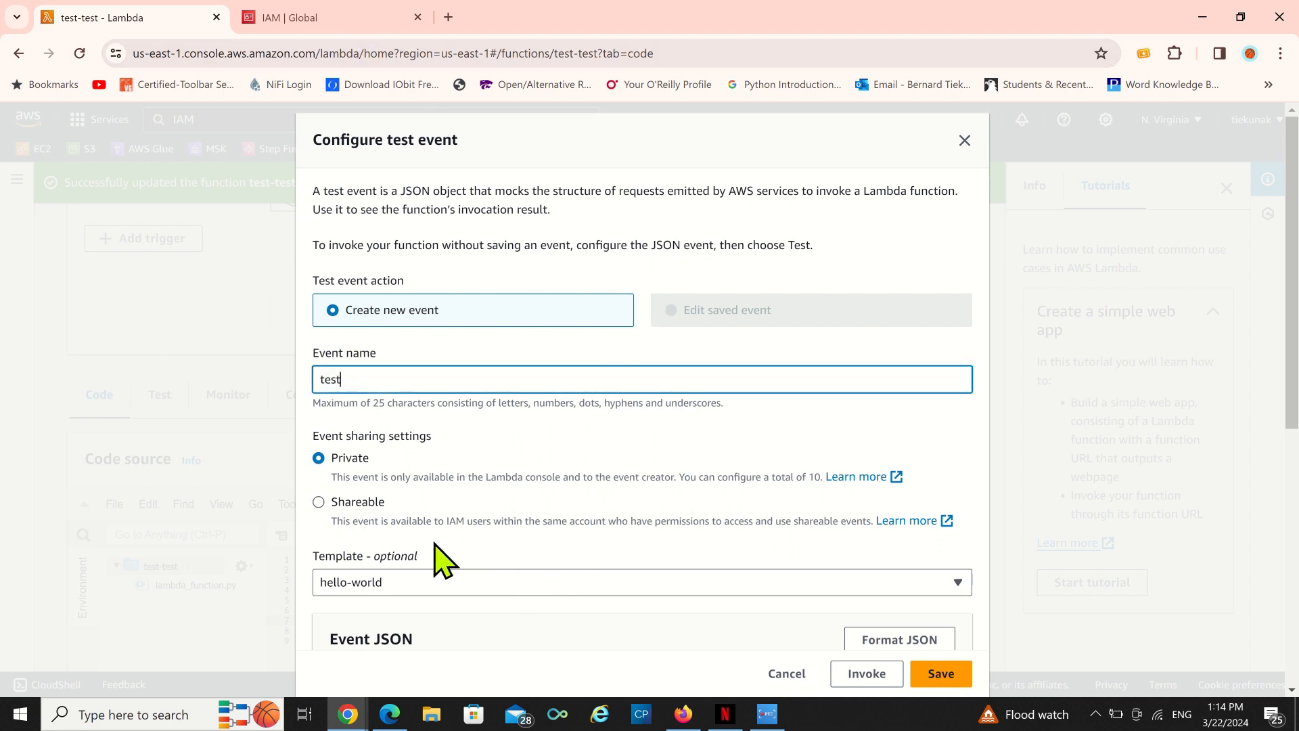
pyautogui.scroll(-4, 616, 609)
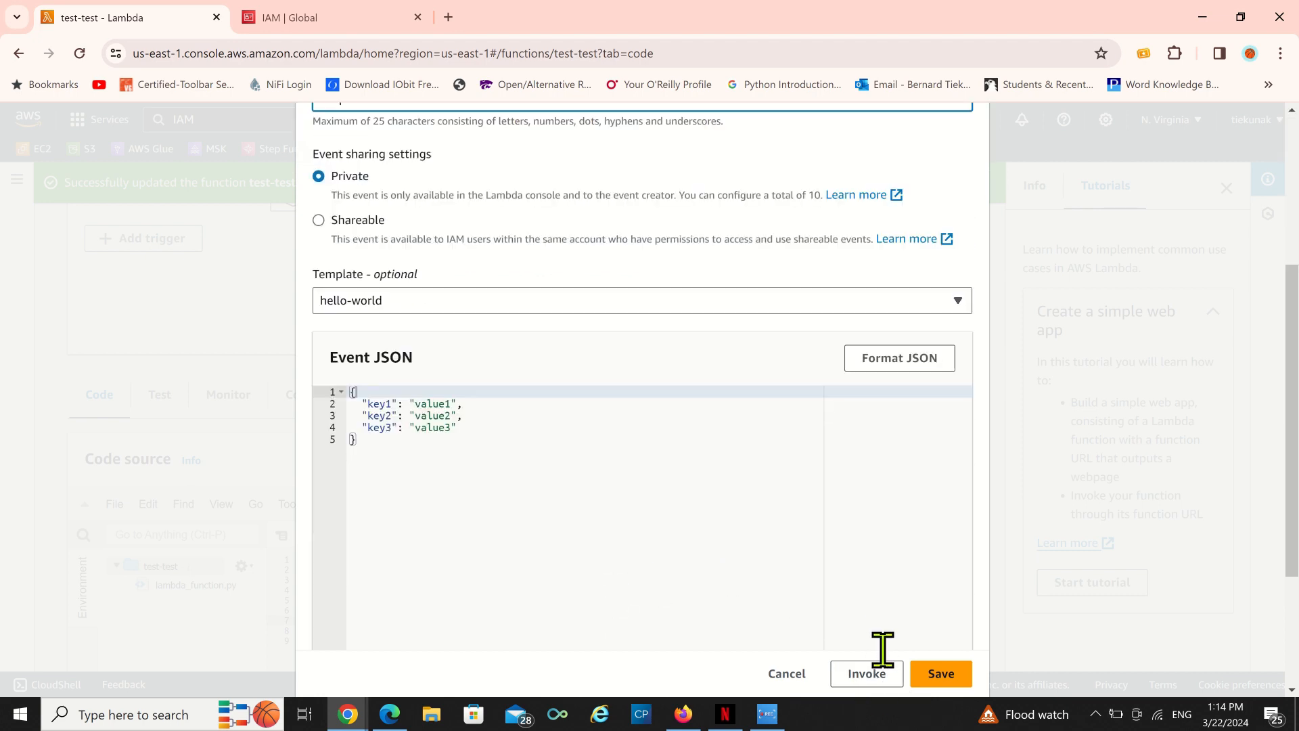
pyautogui.click(941, 673)
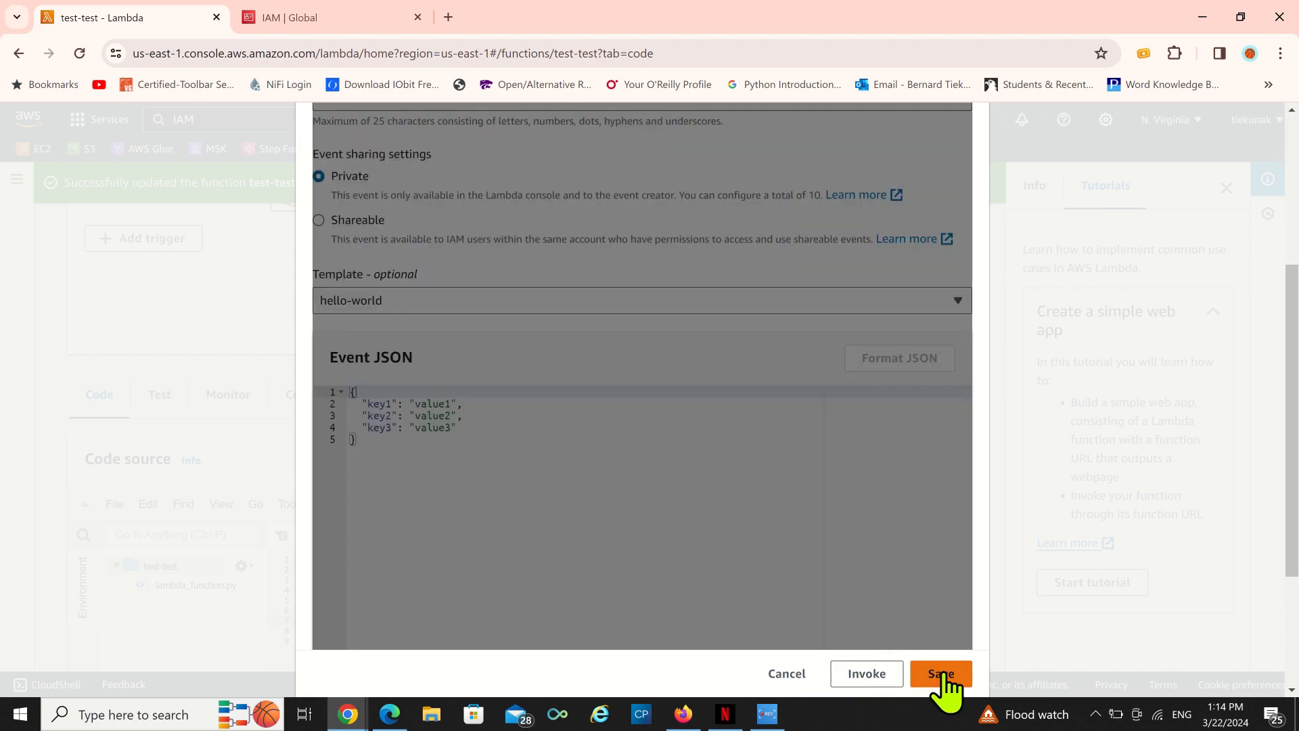
pyautogui.scroll(-5, 406, 491)
pyautogui.scroll(5, 409, 561)
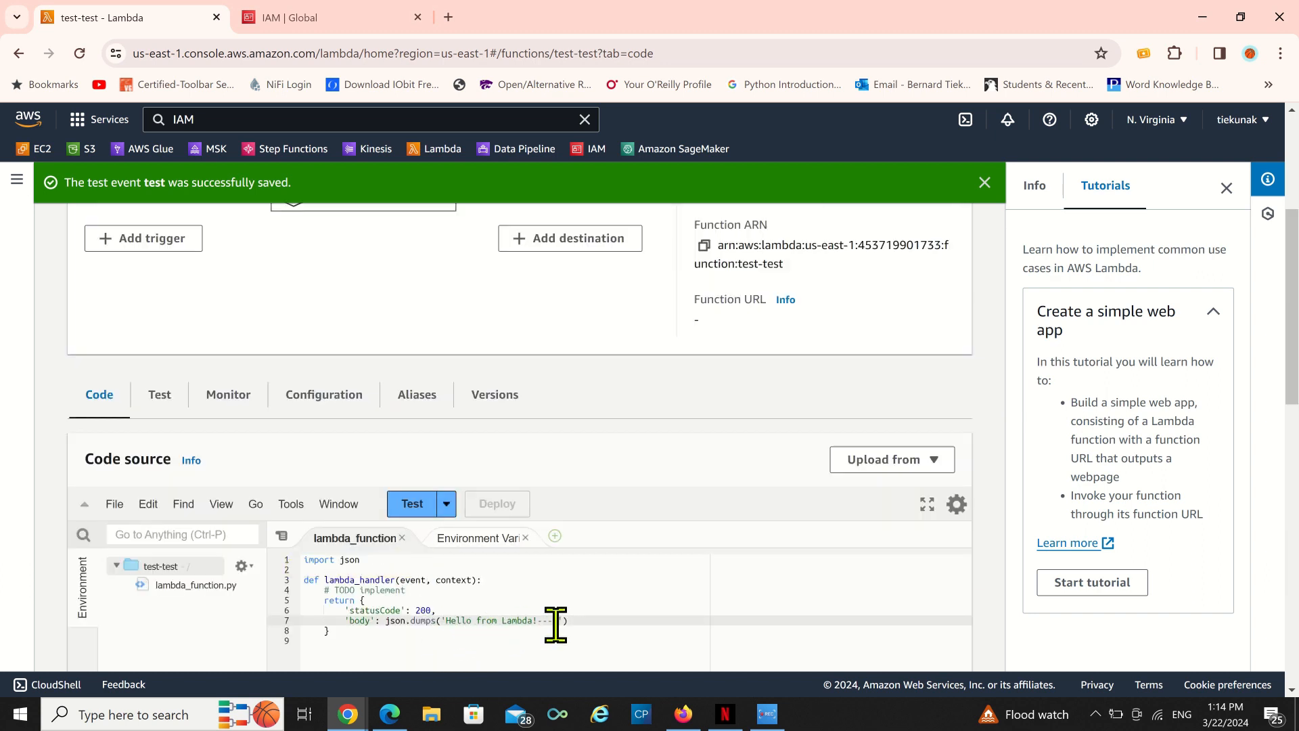
# Run the function with the test event and review the execution results.
pyautogui.click(413, 504)
pyautogui.scroll(-3, 589, 497)
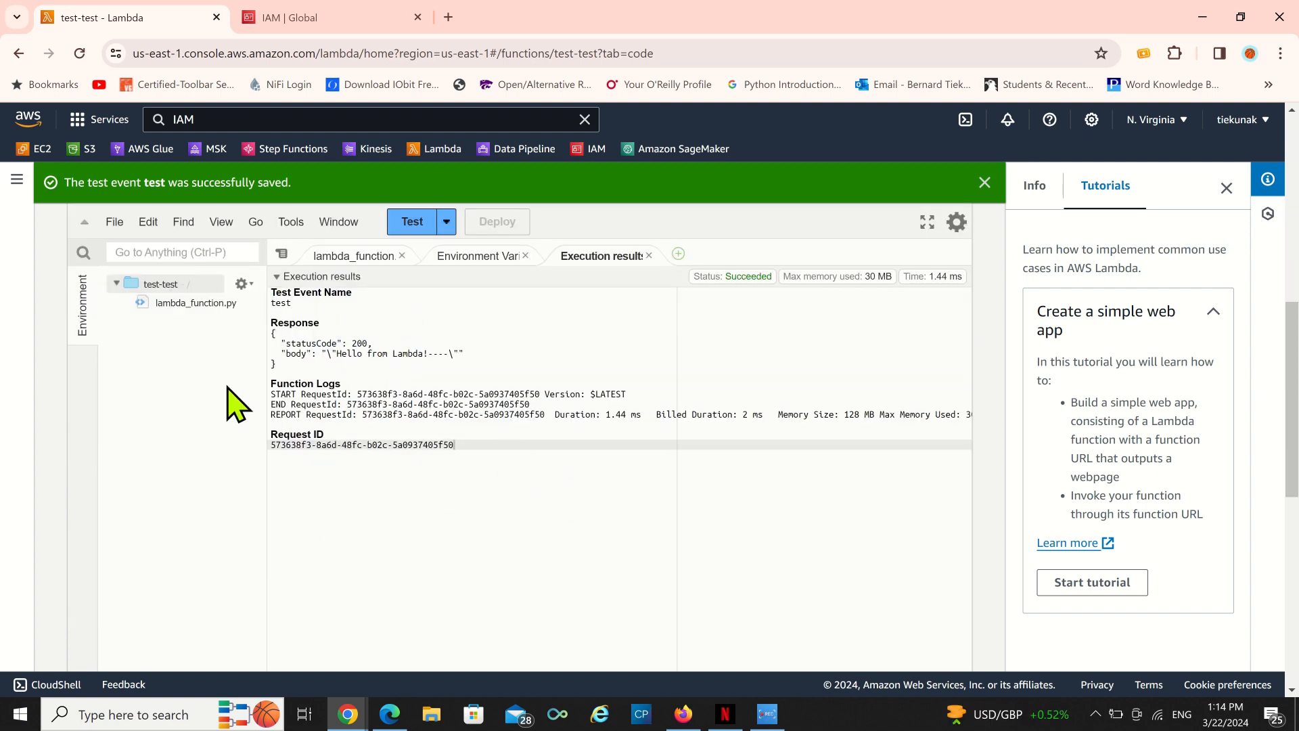
pyautogui.scroll(10, 277, 389)
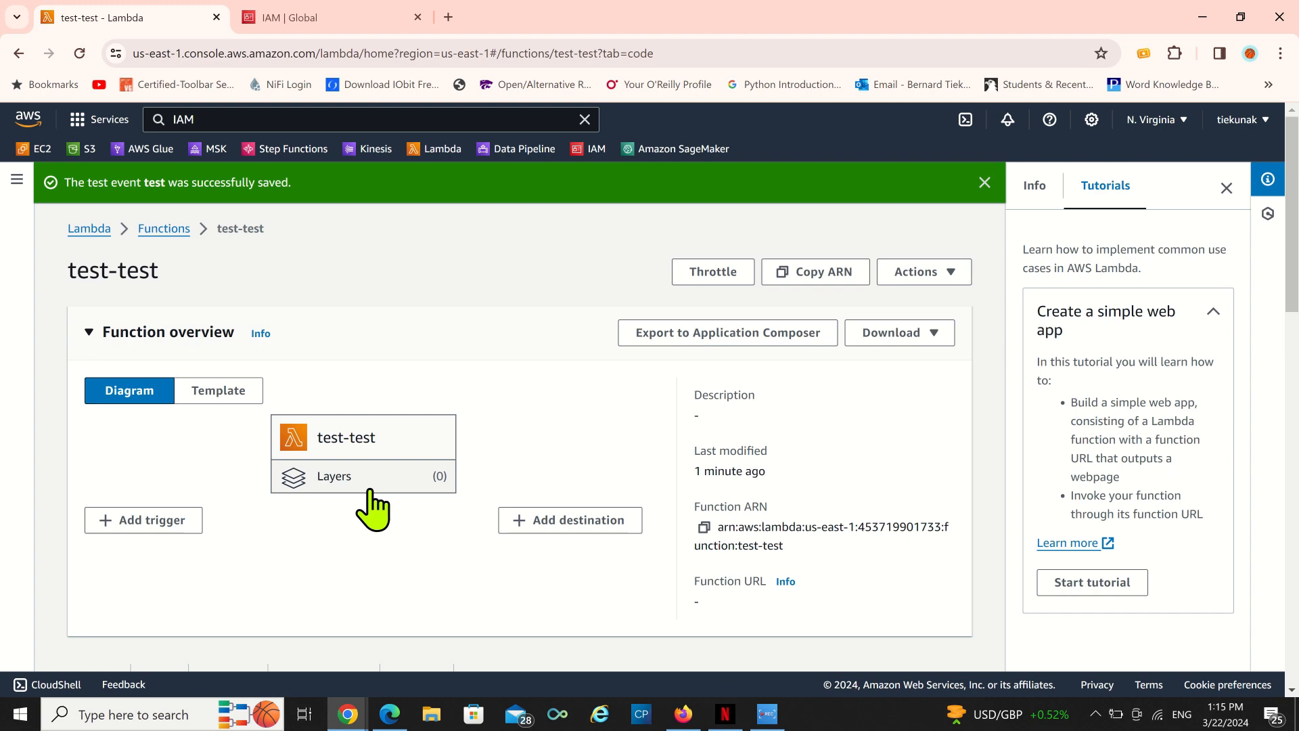
# Switch to the IAM tab and browse the list of roles.
pyautogui.click(357, 22)
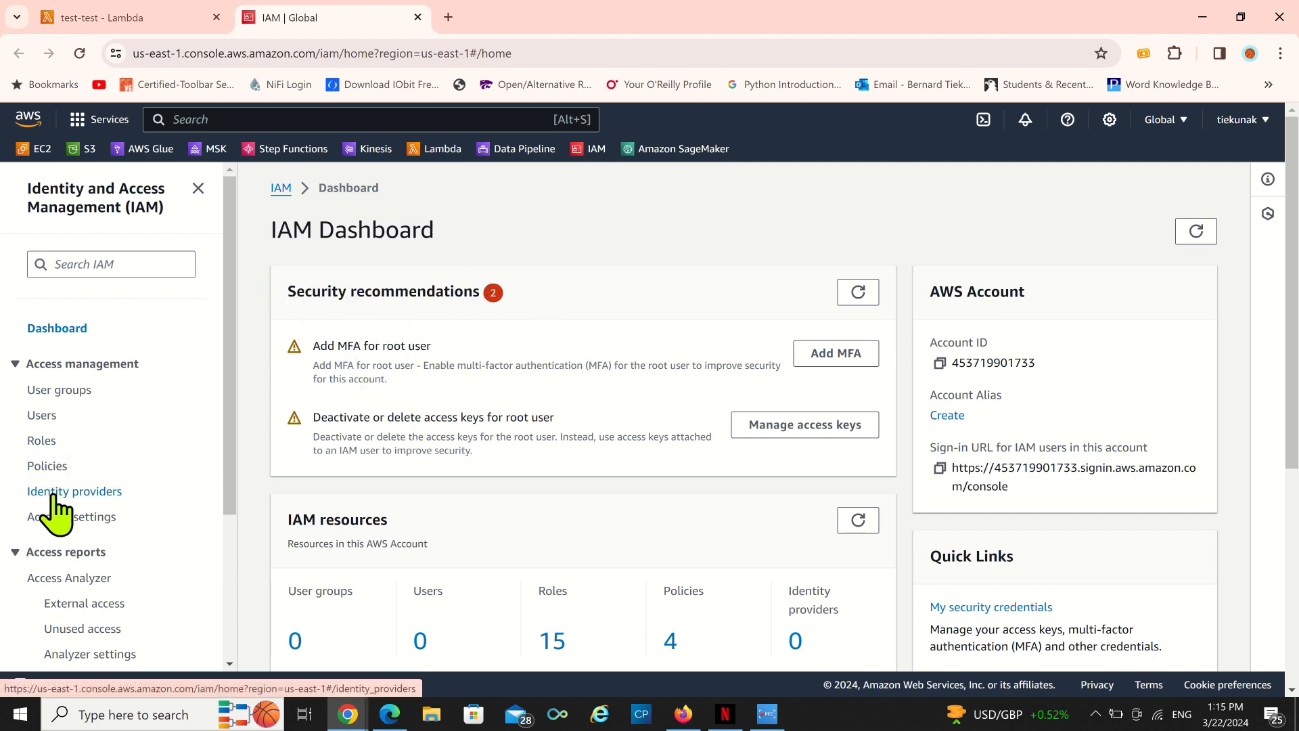
pyautogui.click(41, 444)
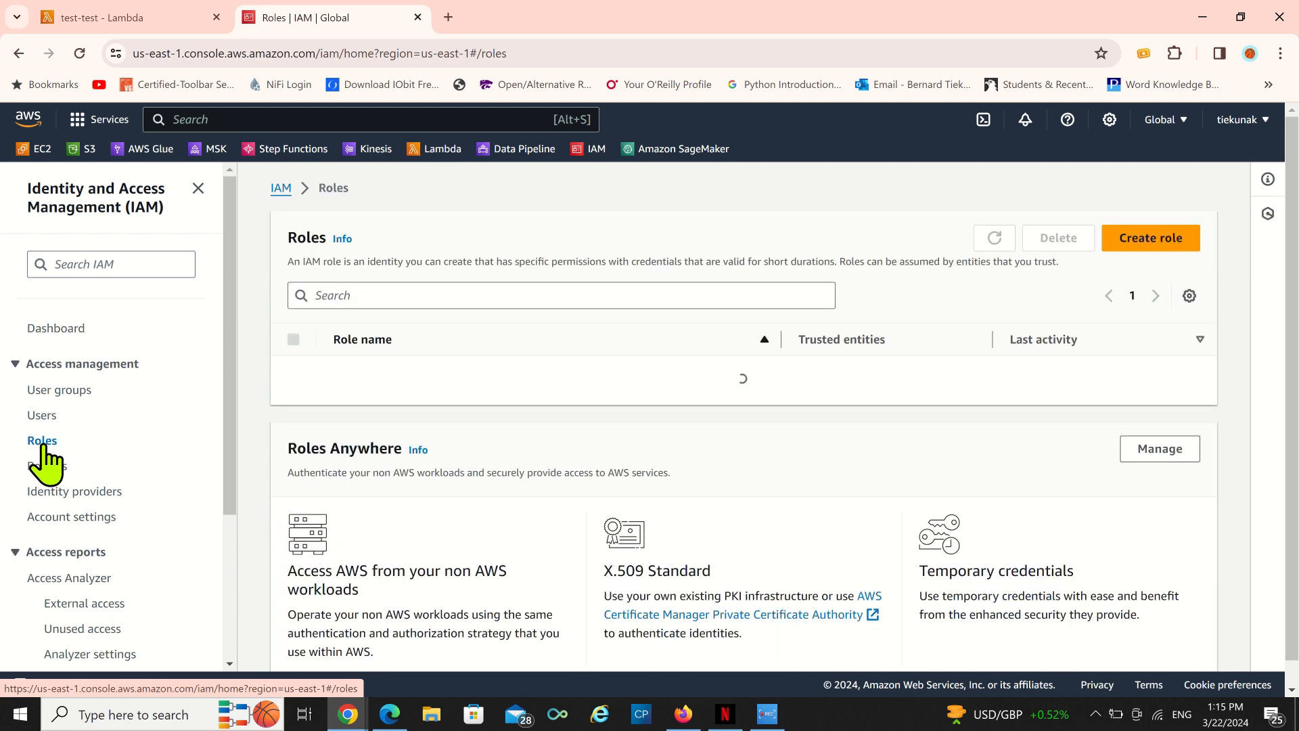
pyautogui.scroll(-8, 609, 423)
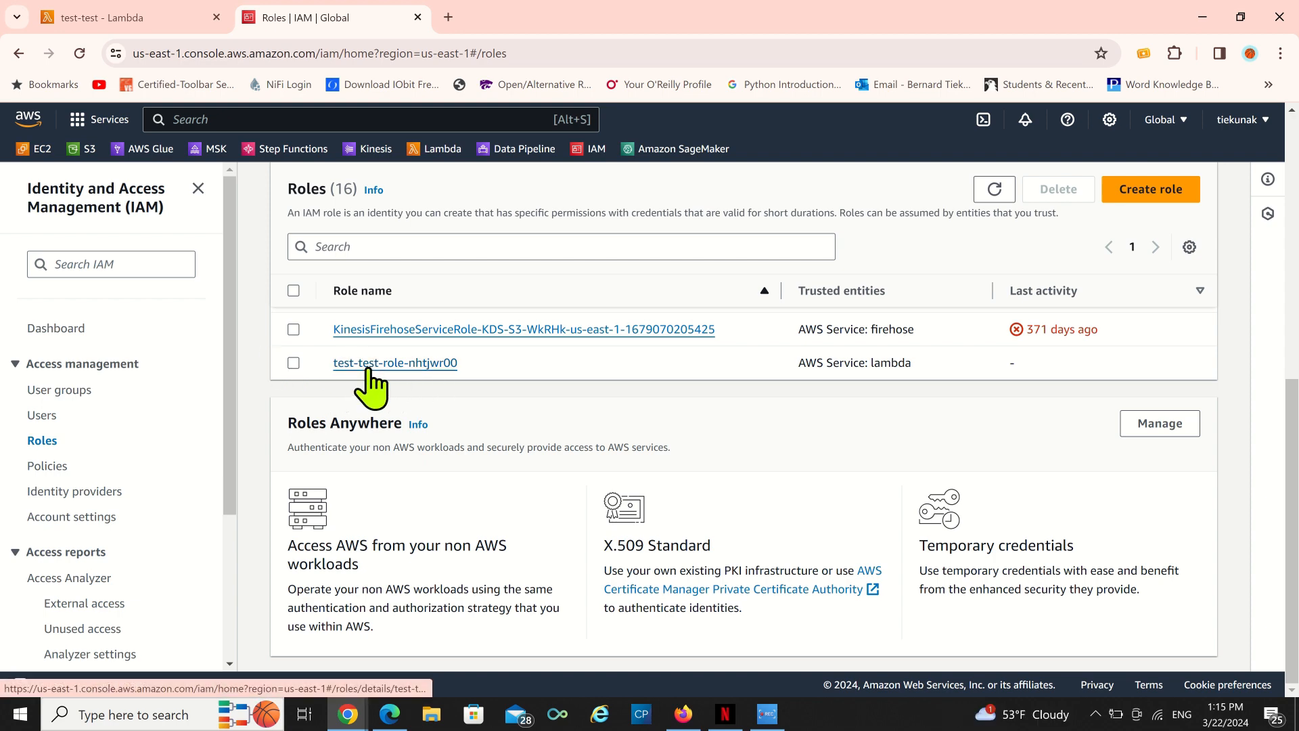
pyautogui.scroll(4, 368, 384)
pyautogui.scroll(-4, 369, 393)
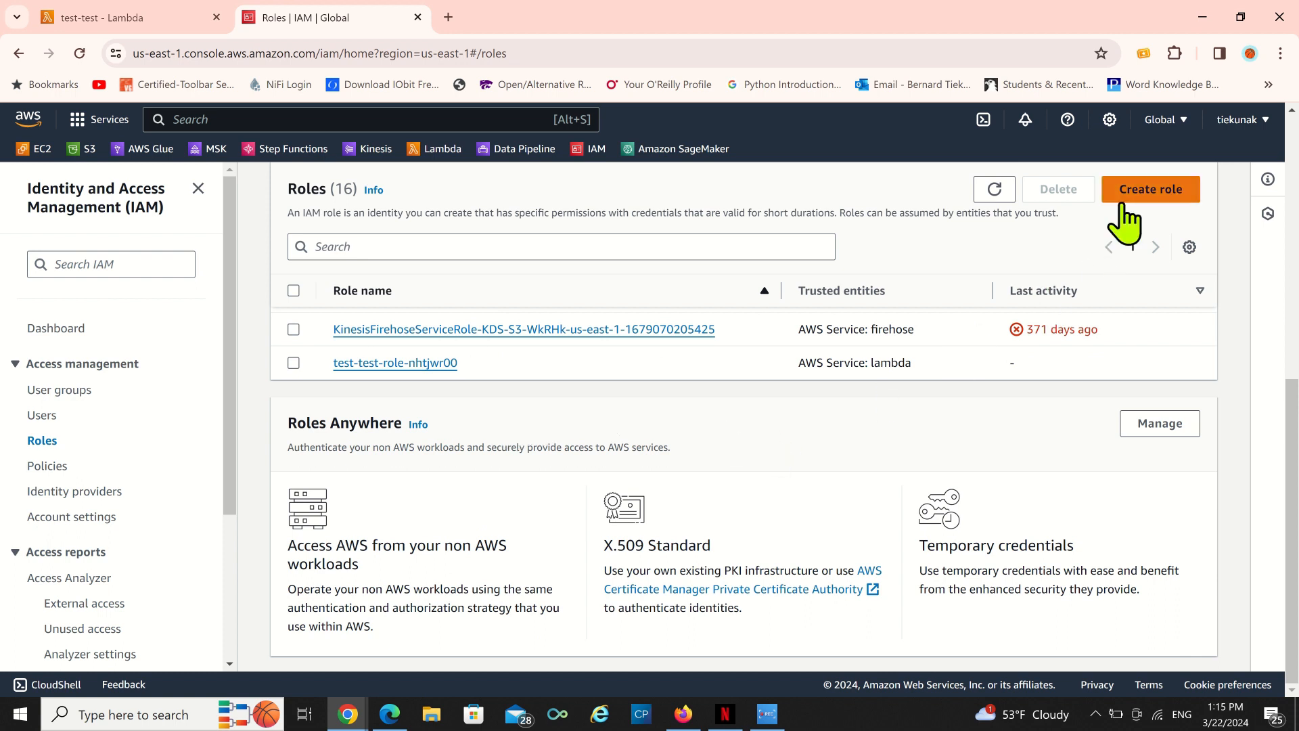
# Start creating a new role for the AWS service Lambda use case and continue to permissions.
pyautogui.click(1172, 195)
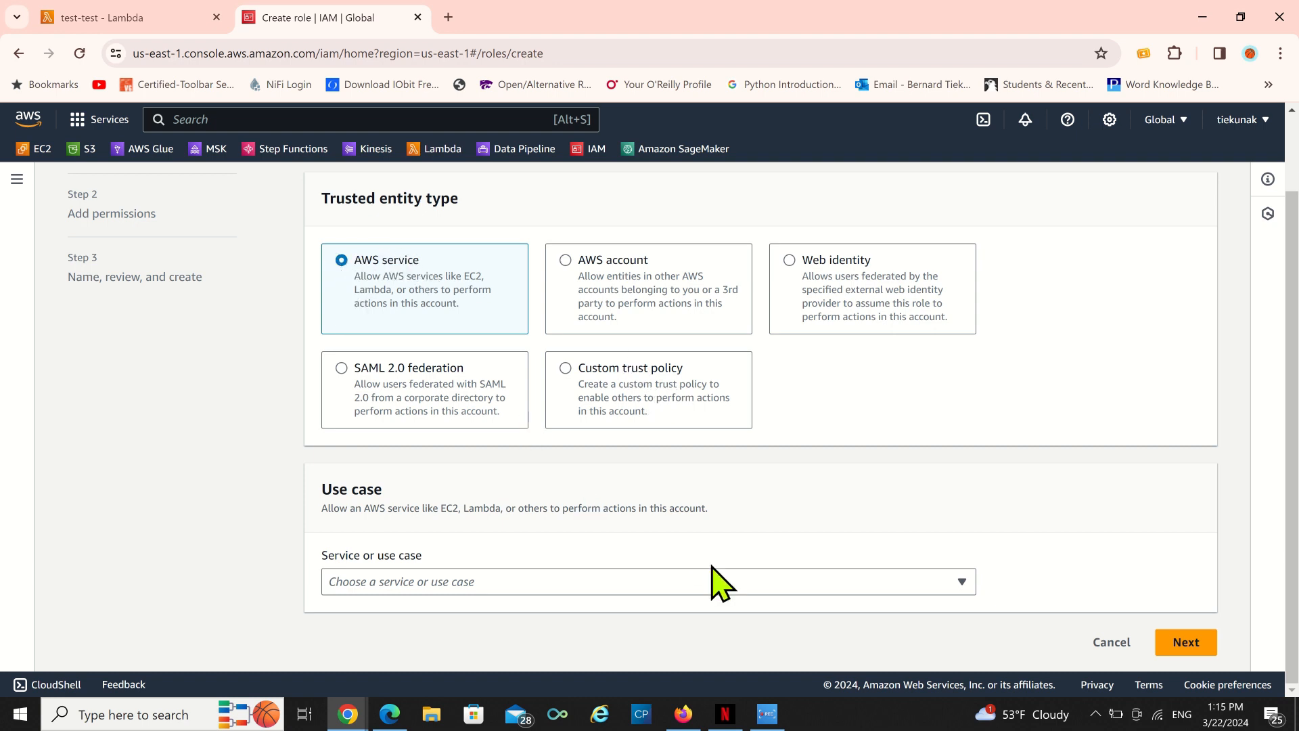
pyautogui.click(961, 583)
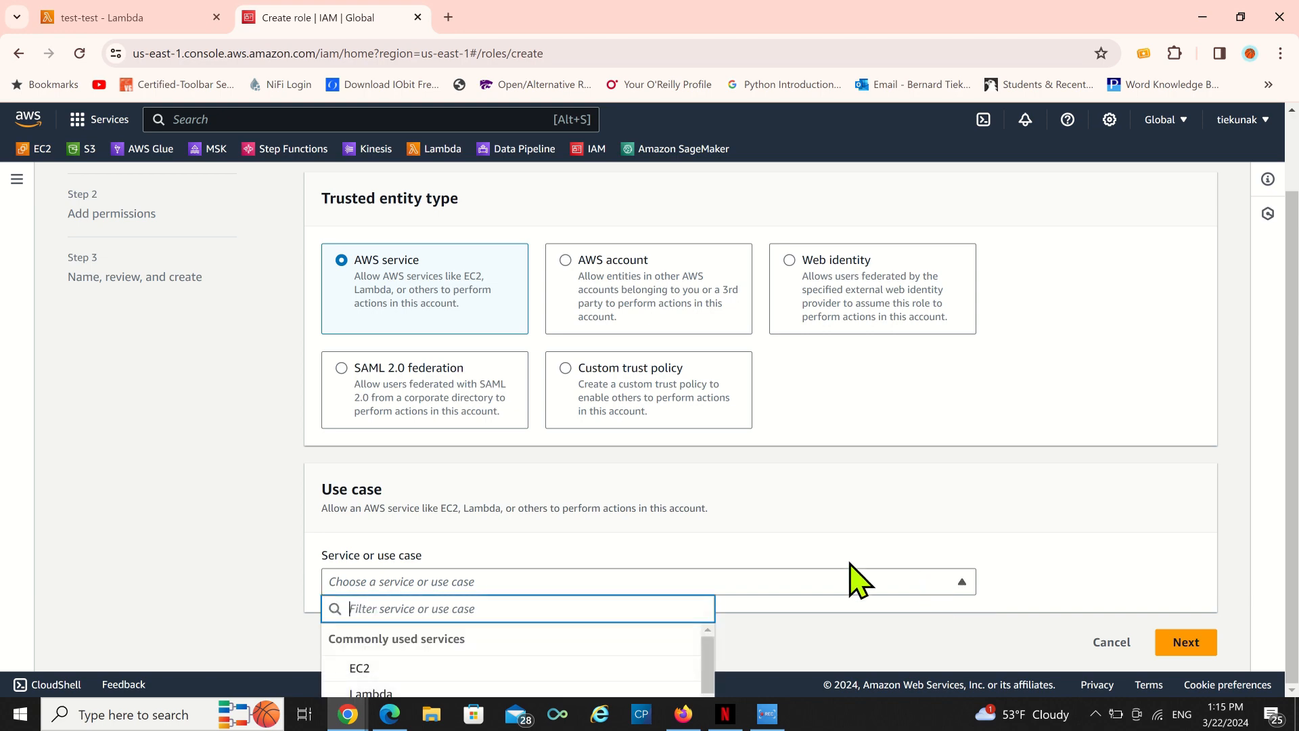
pyautogui.scroll(-5, 352, 670)
pyautogui.scroll(2, 512, 482)
pyautogui.scroll(-2, 504, 484)
pyautogui.scroll(3, 464, 643)
pyautogui.scroll(2, 460, 646)
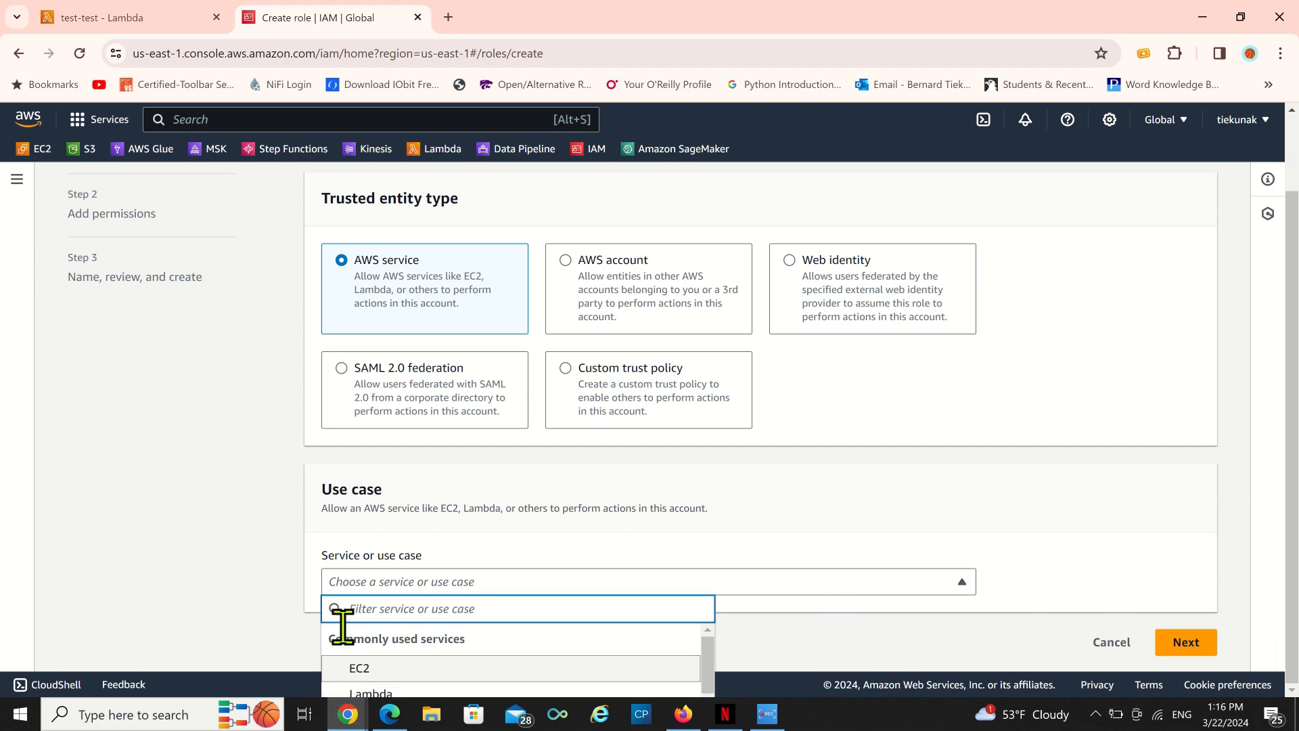
pyautogui.click(364, 693)
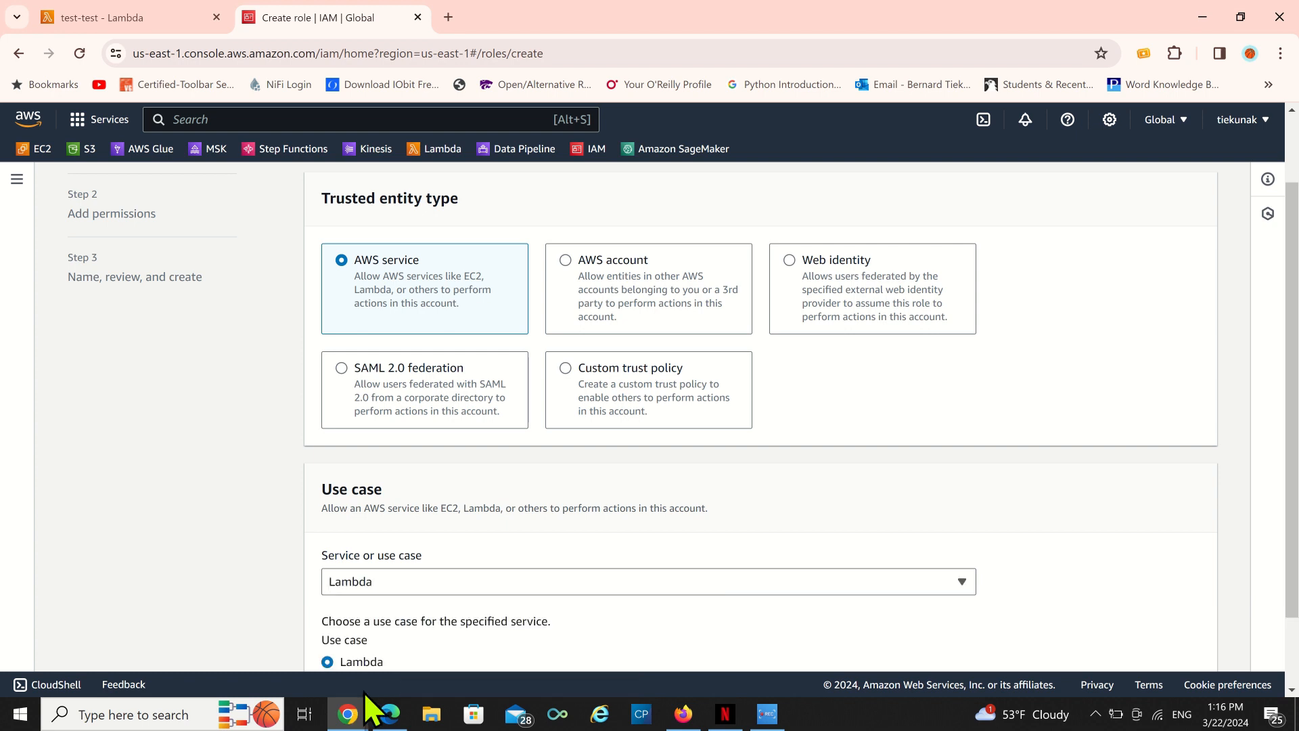
pyautogui.scroll(-2, 548, 622)
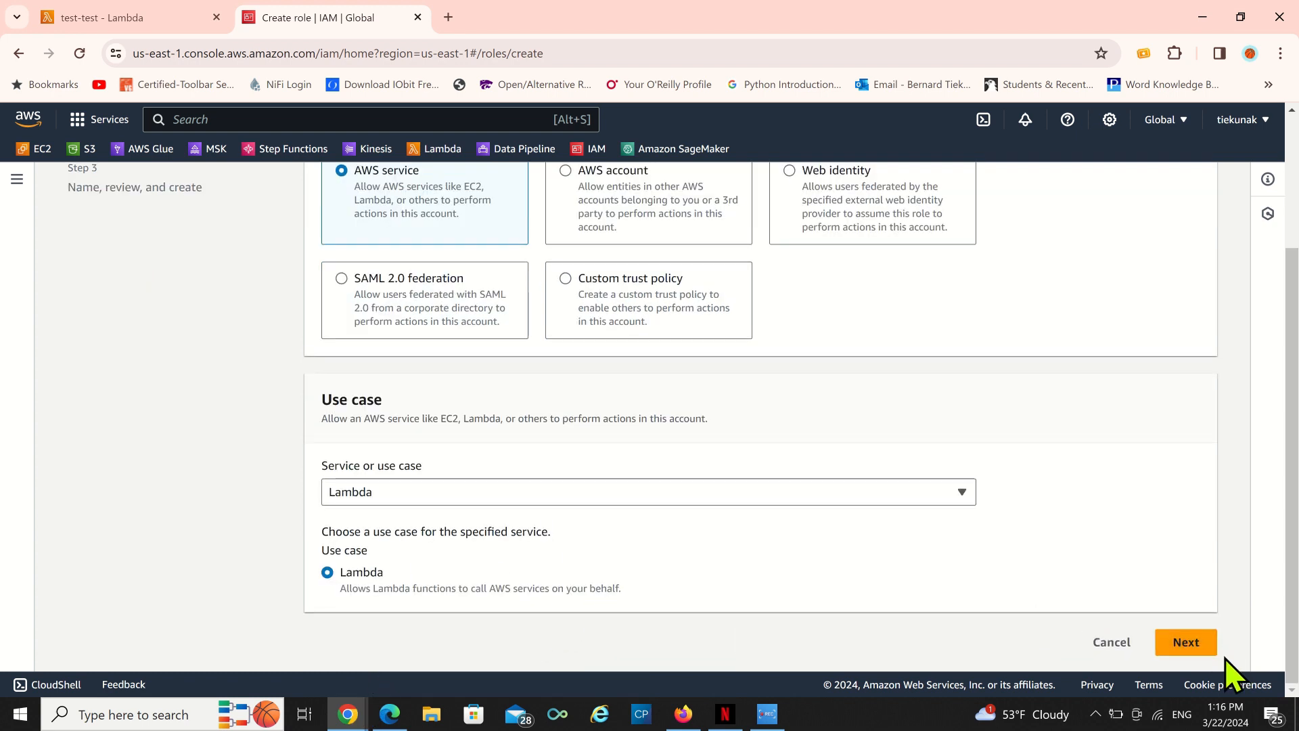
pyautogui.click(1194, 654)
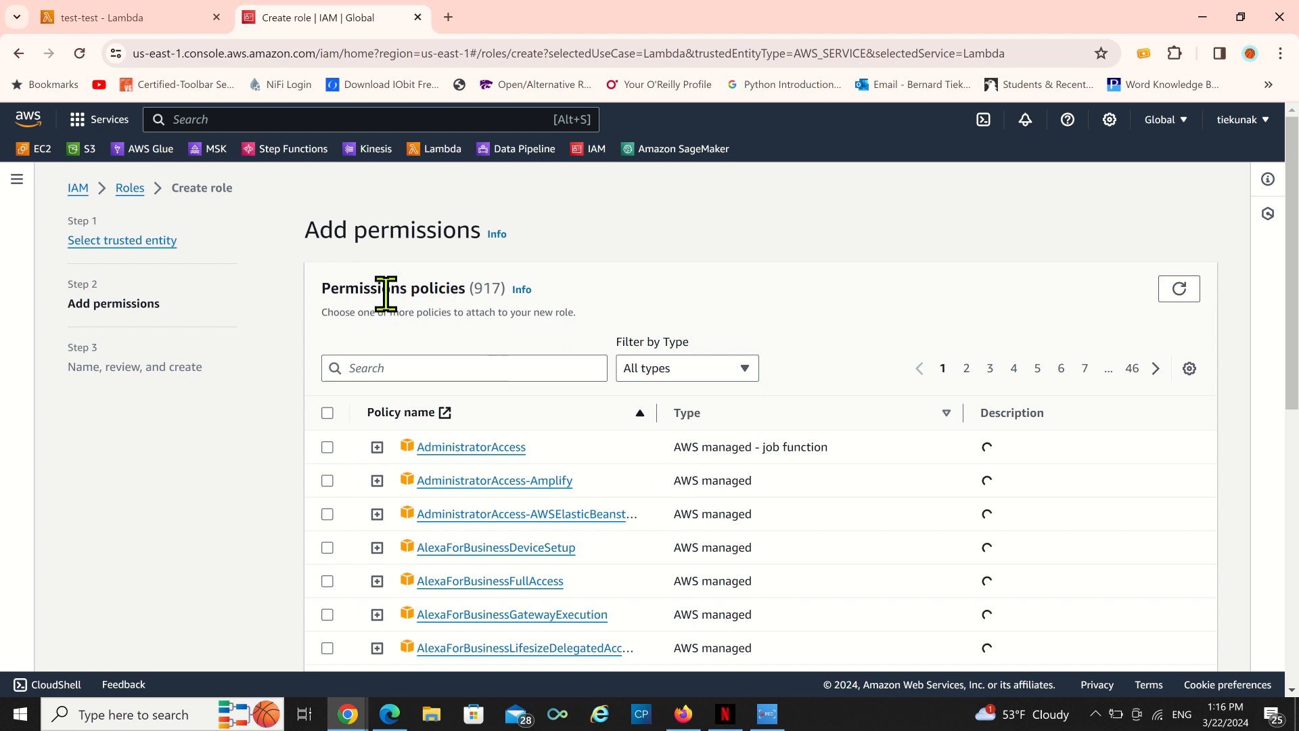
# Search the permissions policies for s3 and select AmazonS3FullAccess.
pyautogui.click(376, 369)
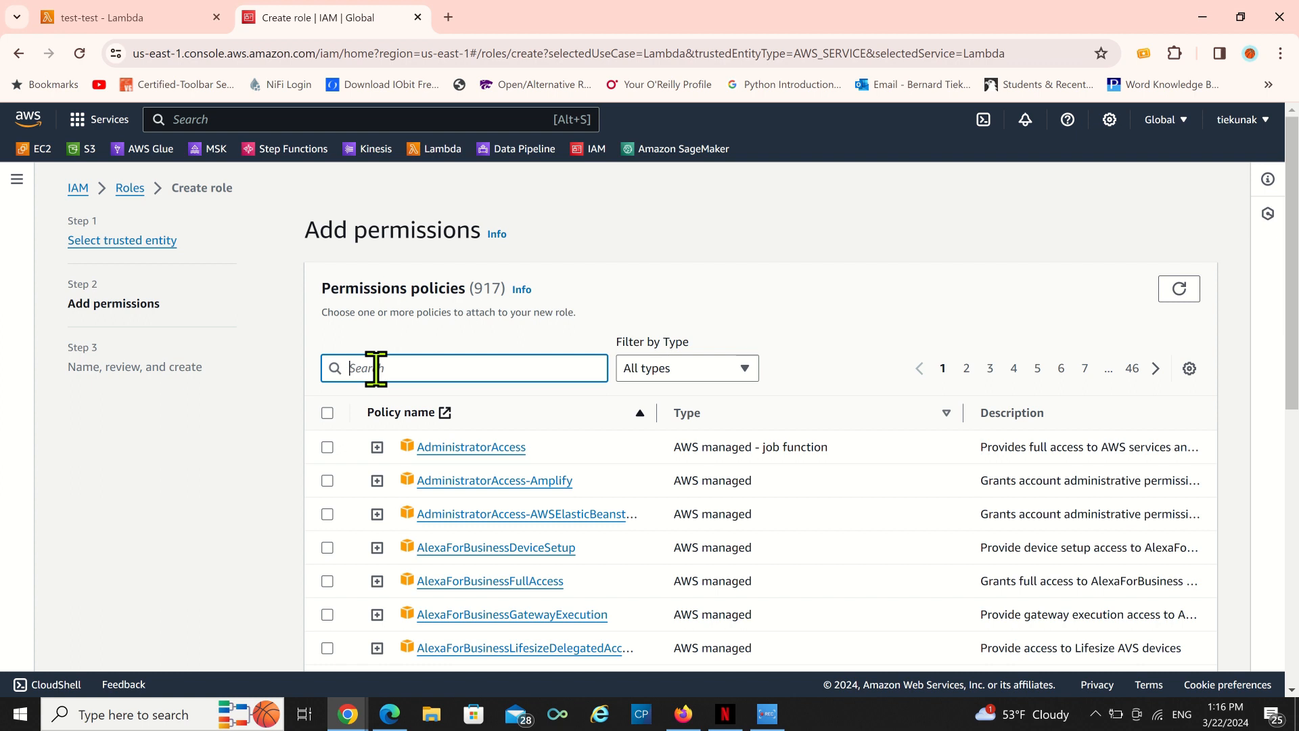
pyautogui.write('s3')
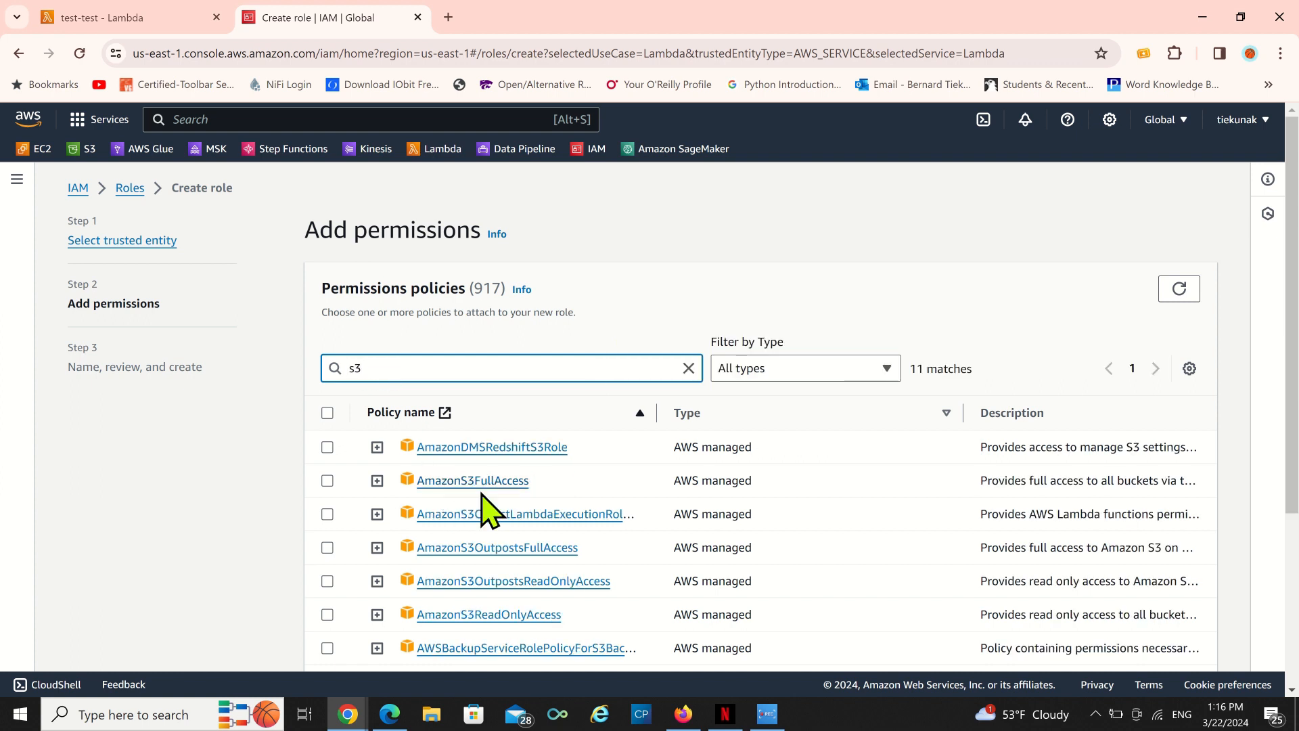
pyautogui.click(327, 481)
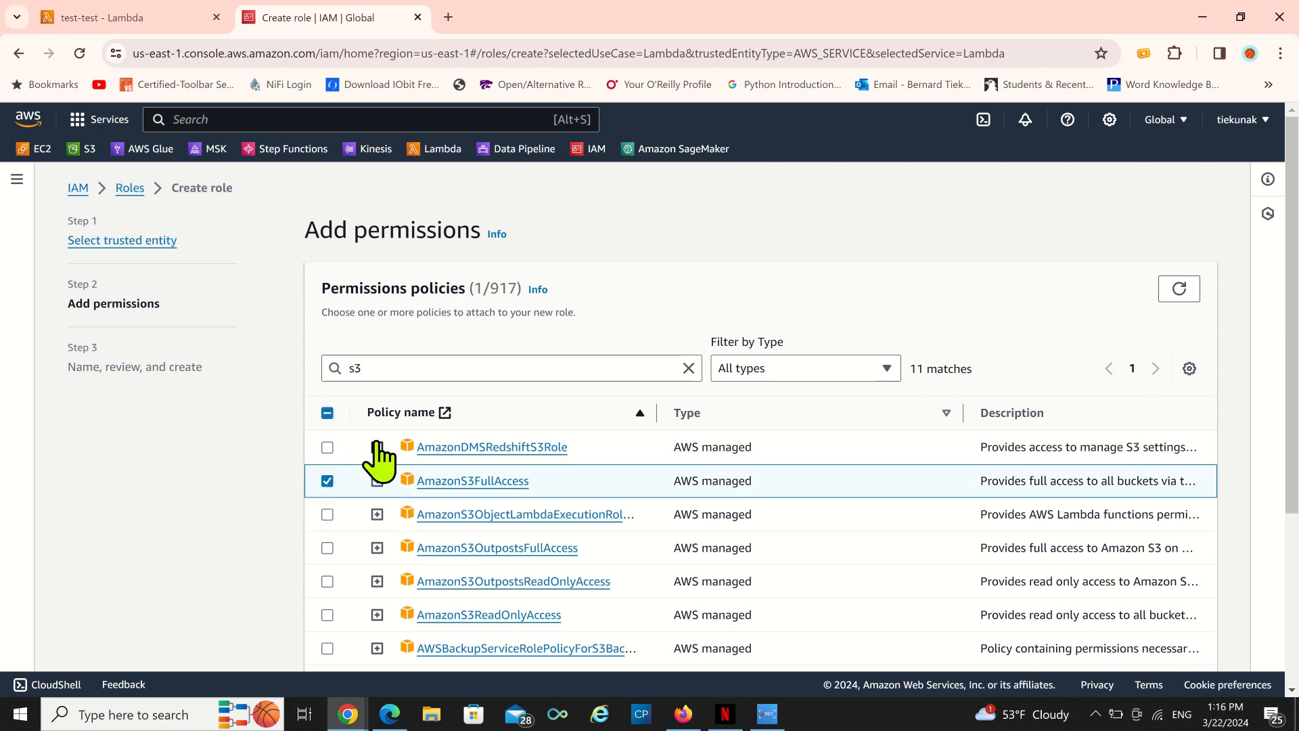
# Replace the search with sagema and also select AmazonSageMakerFullAccess.
pyautogui.click(400, 371)
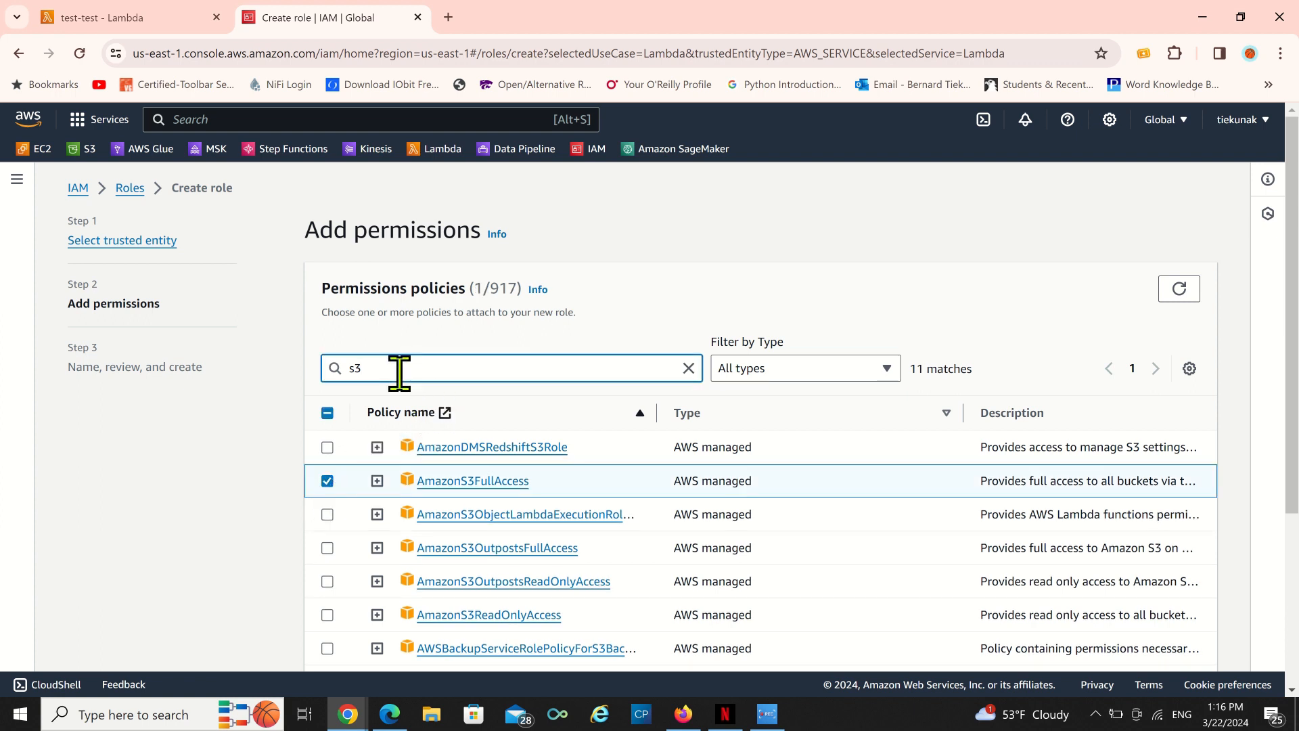
pyautogui.press('BackSpace')
pyautogui.press('BackSpace')
pyautogui.write('sagema')
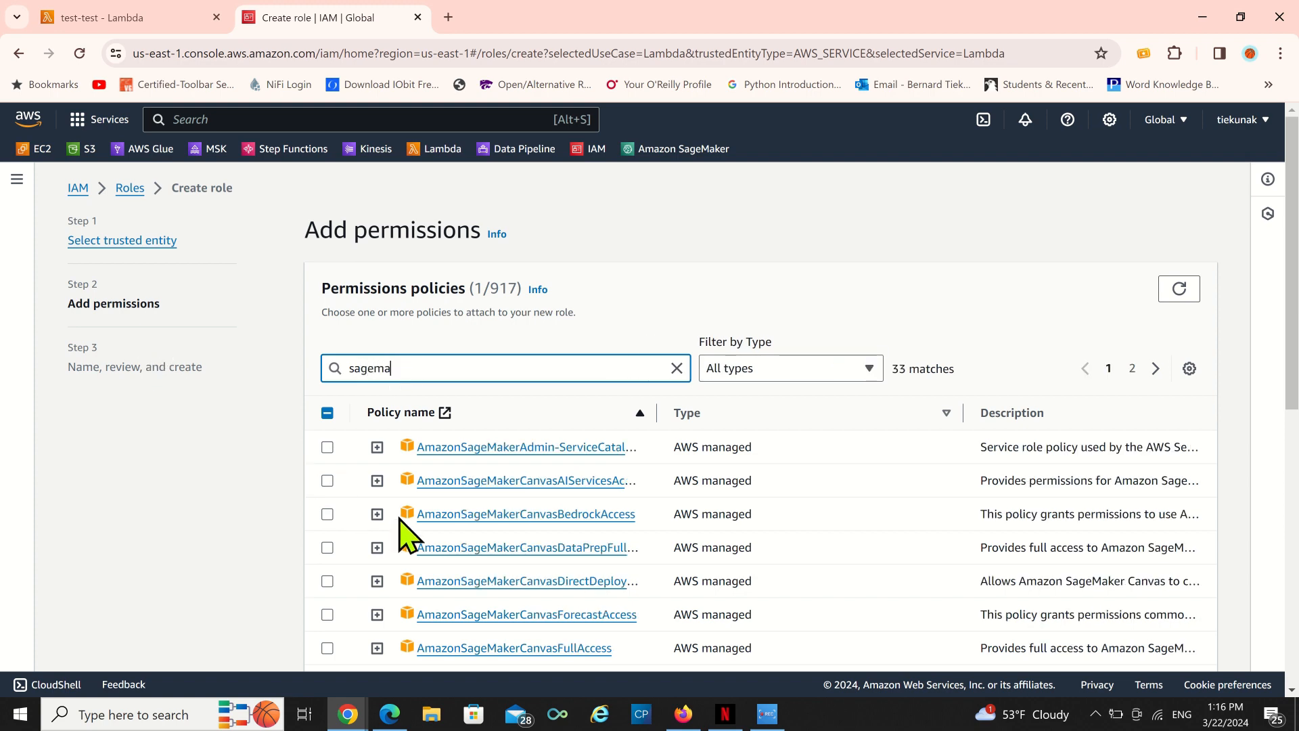
pyautogui.scroll(-4, 503, 575)
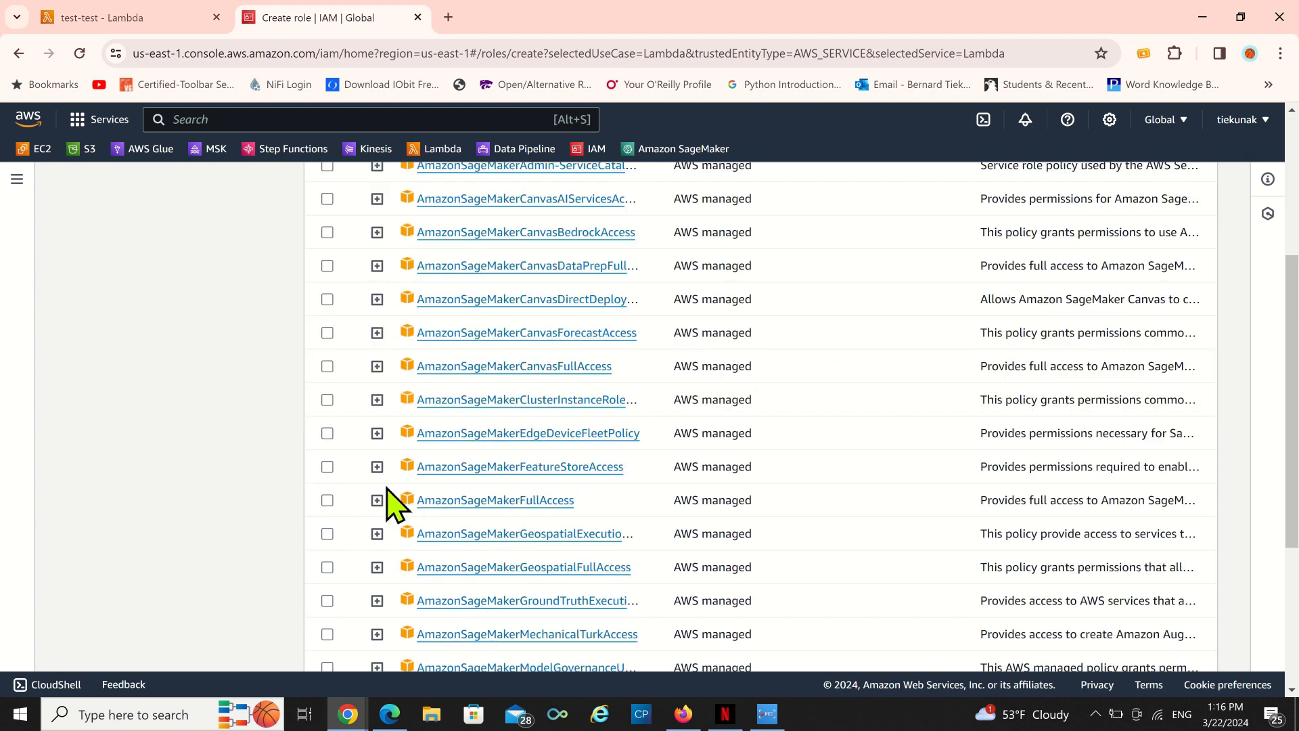
pyautogui.click(327, 500)
pyautogui.scroll(4, 568, 467)
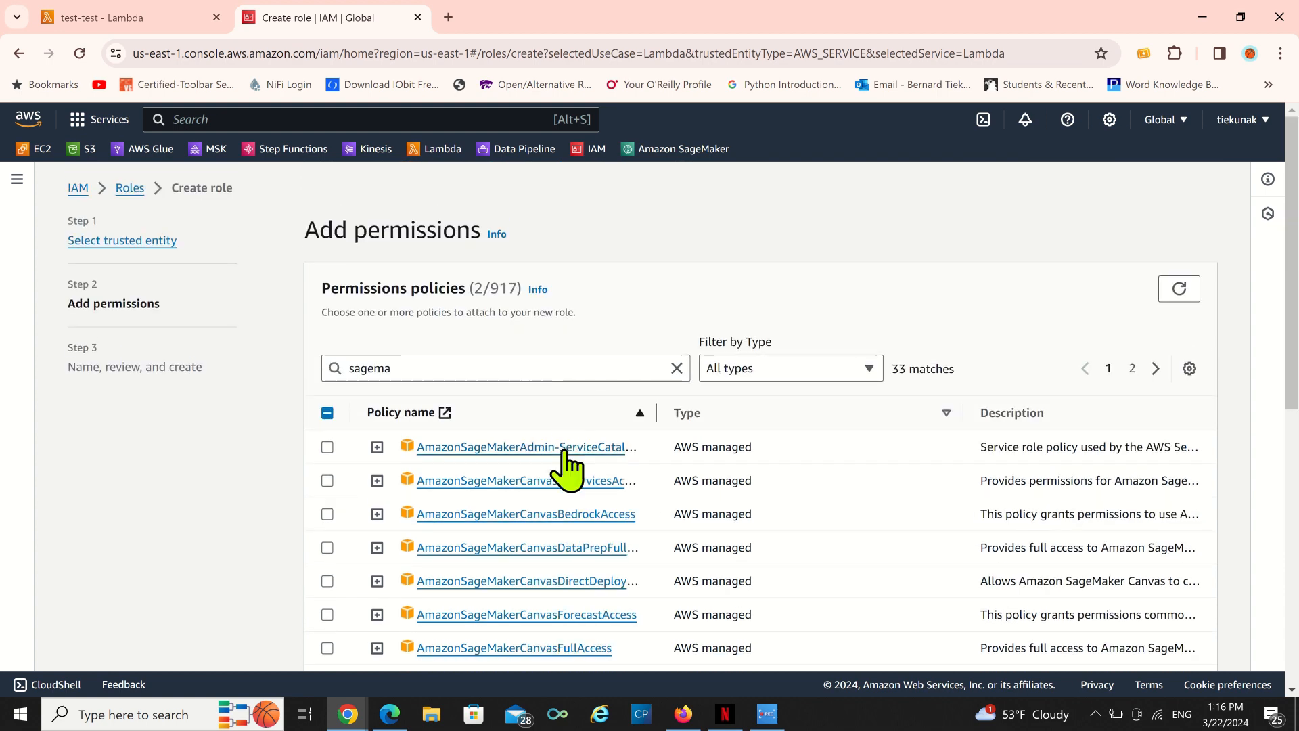
pyautogui.scroll(-4, 507, 507)
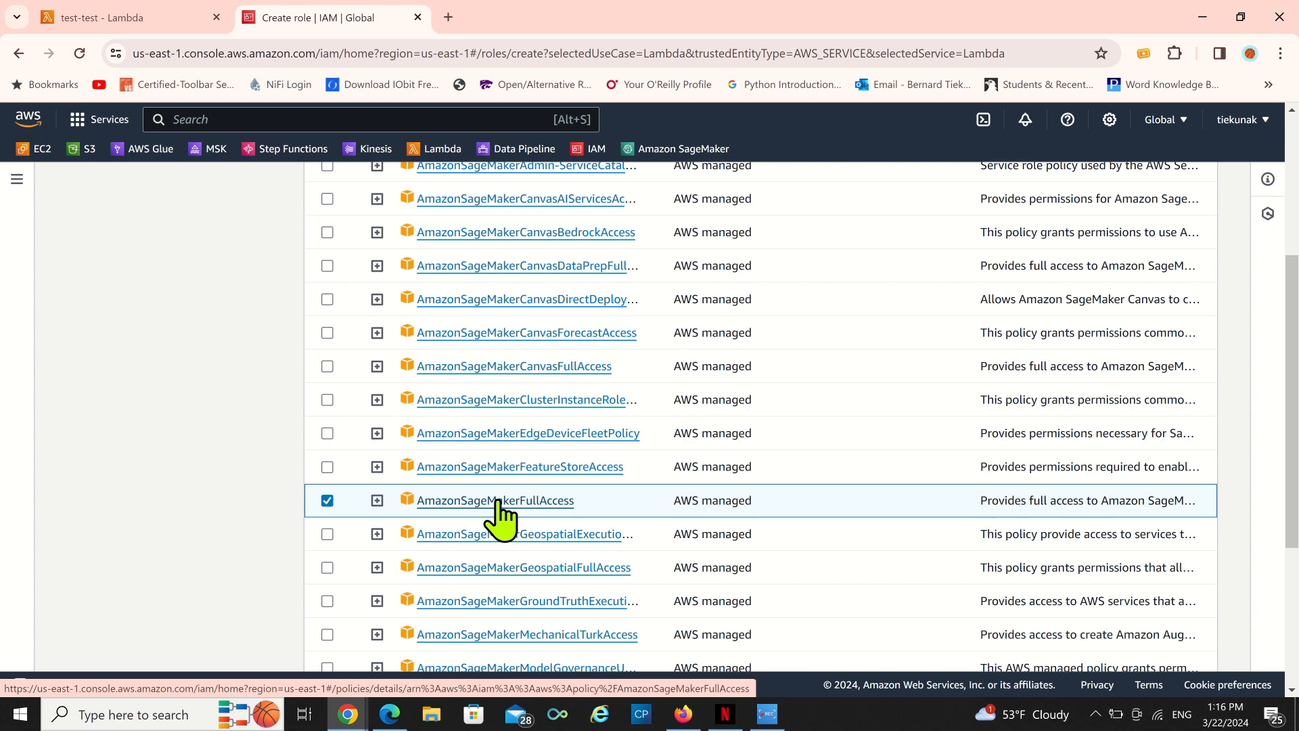
pyautogui.scroll(4, 246, 464)
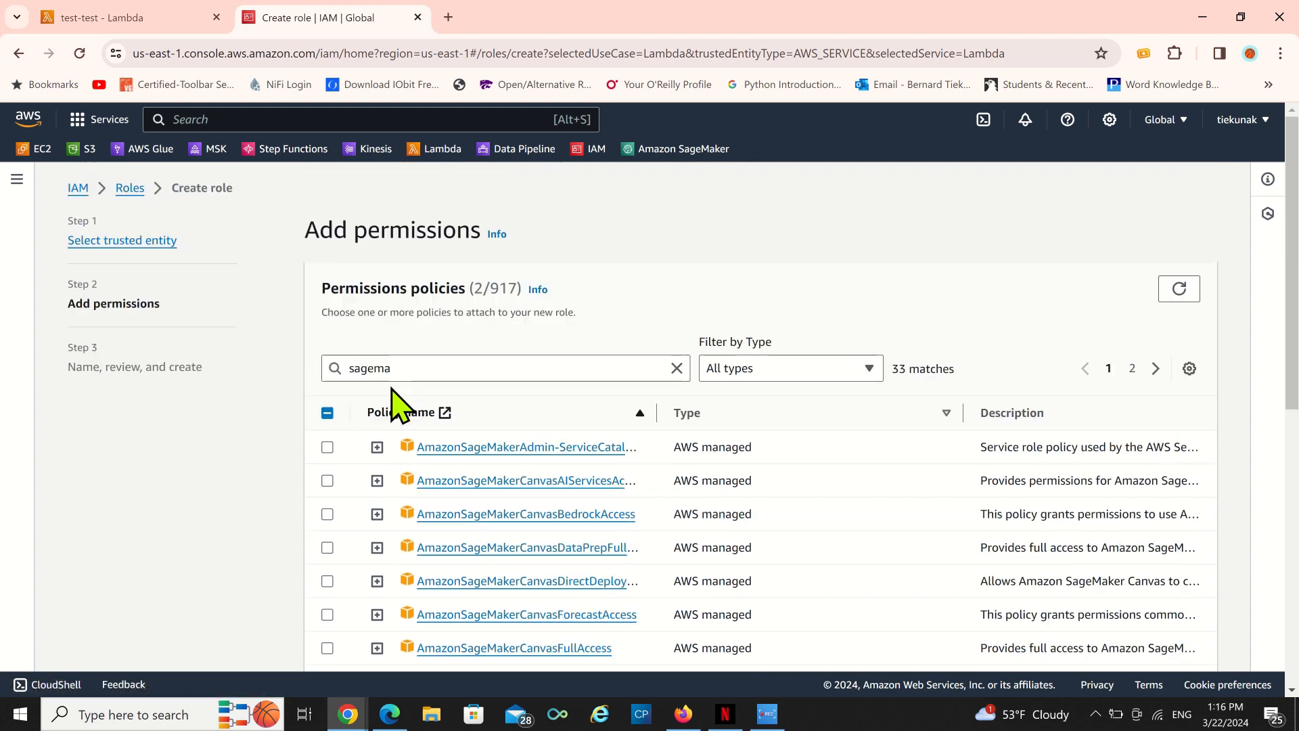
# Search the permissions policies for lambda and browse the matching policies, then clear the search.
pyautogui.click(424, 368)
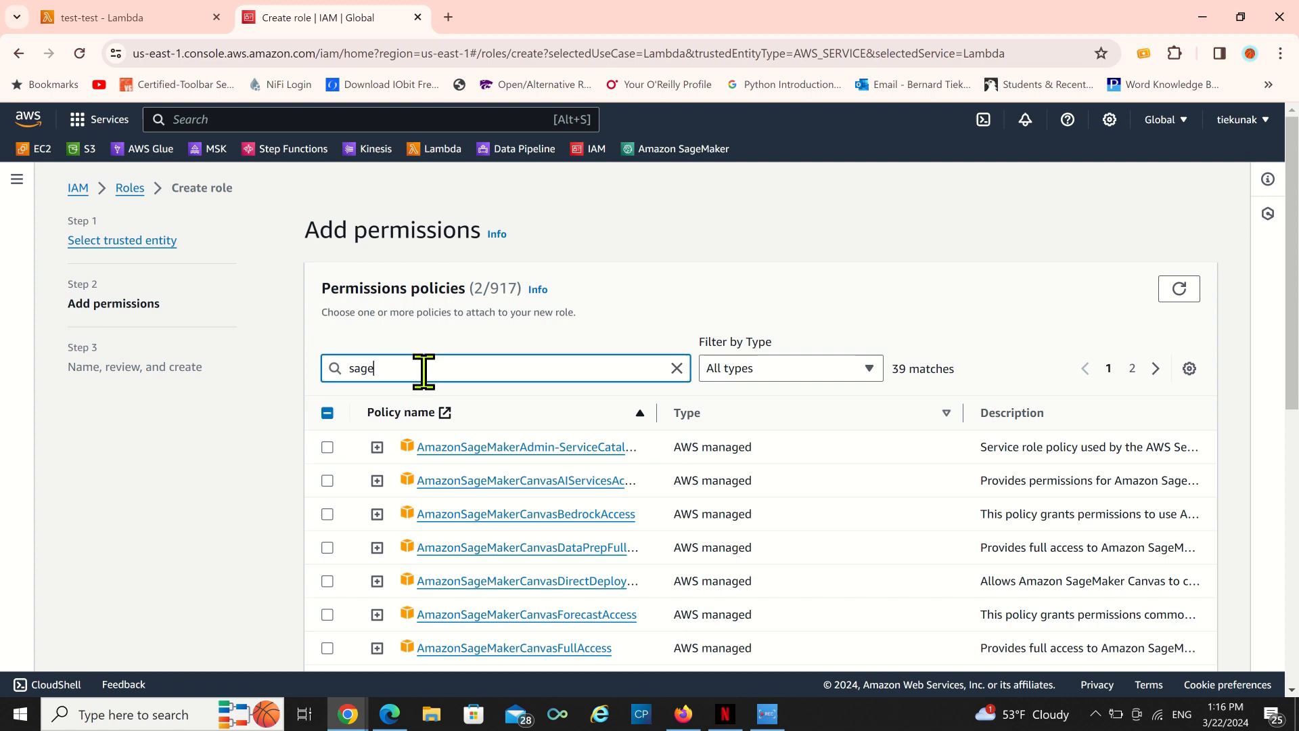
pyautogui.press('BackSpace')
pyautogui.press('BackSpace')
pyautogui.press('BackSpace')
pyautogui.press('BackSpace')
pyautogui.write('la')
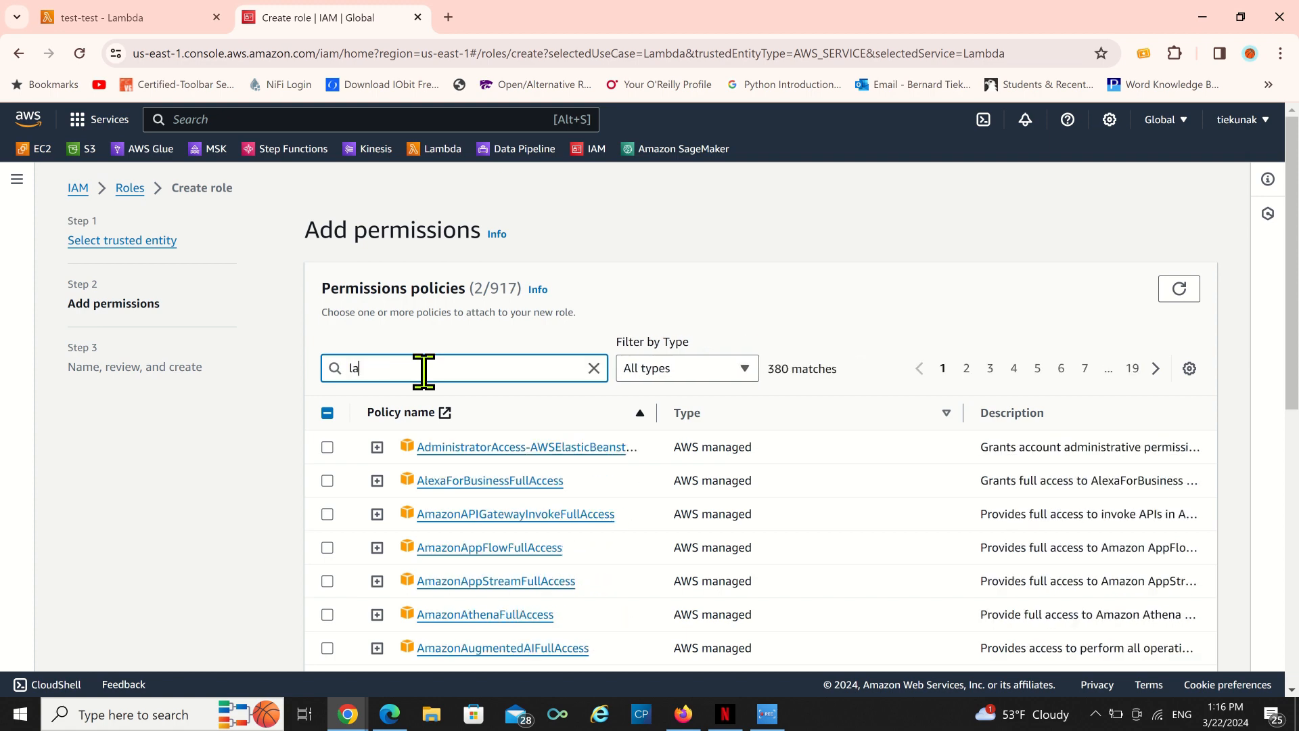
pyautogui.write('mbda')
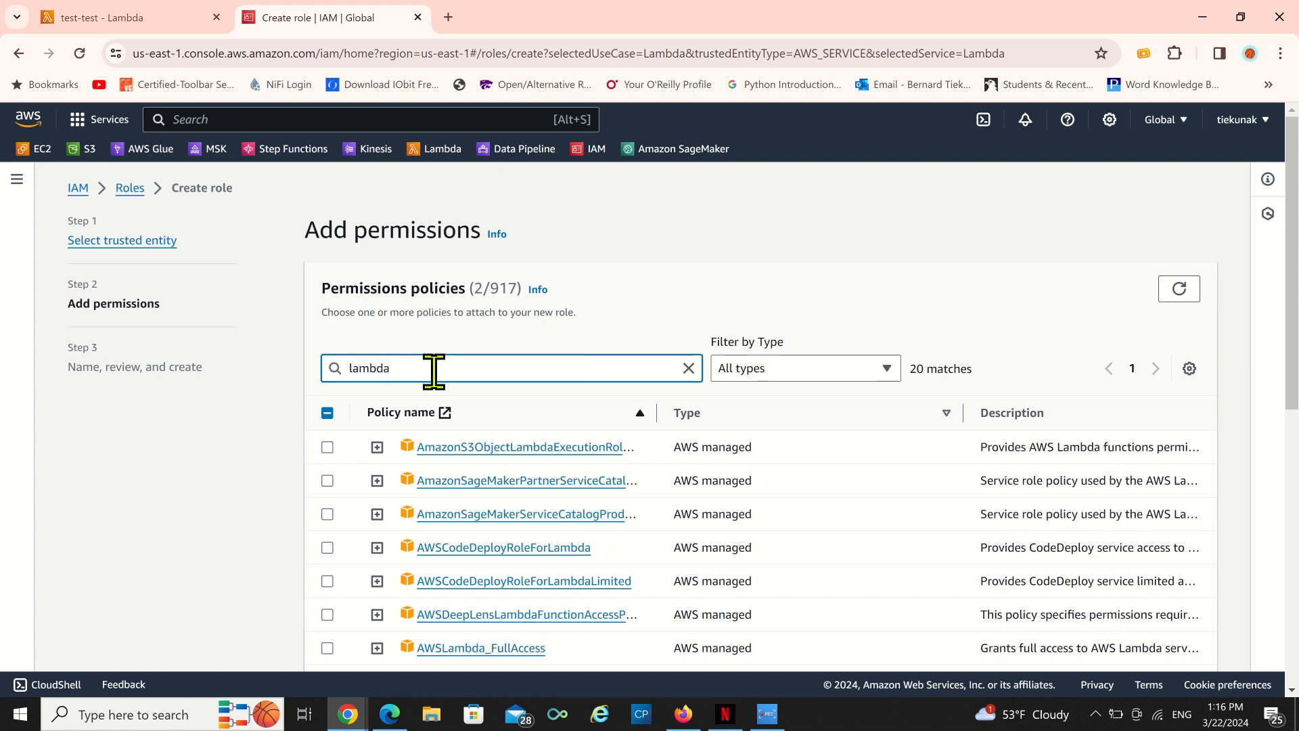
pyautogui.scroll(-4, 490, 531)
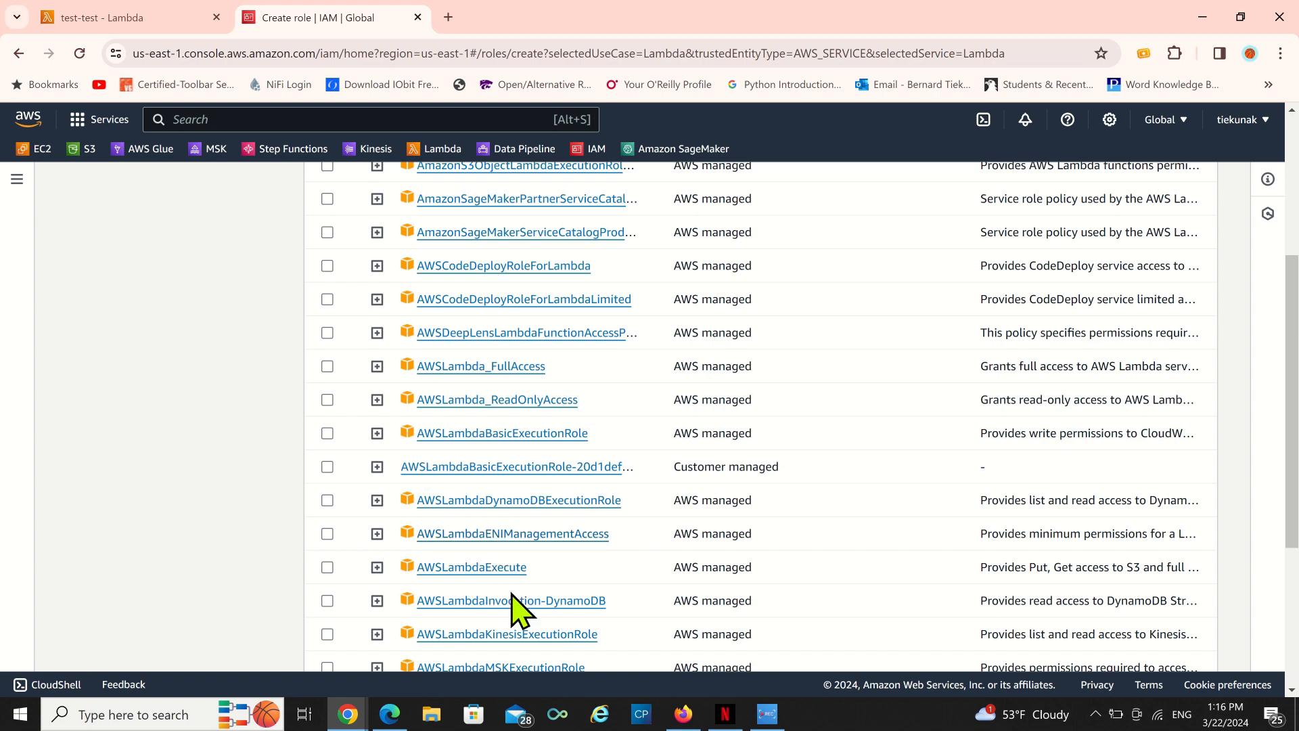
pyautogui.scroll(-4, 516, 609)
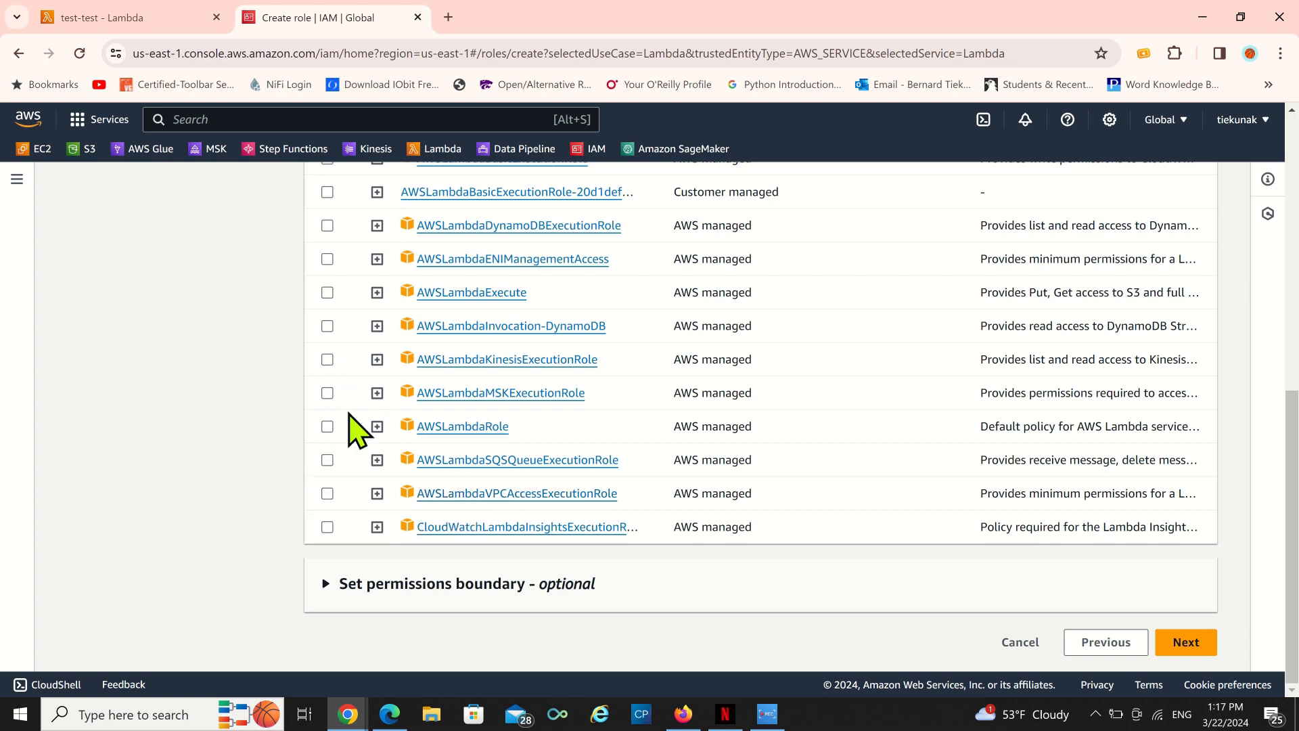
pyautogui.scroll(5, 372, 467)
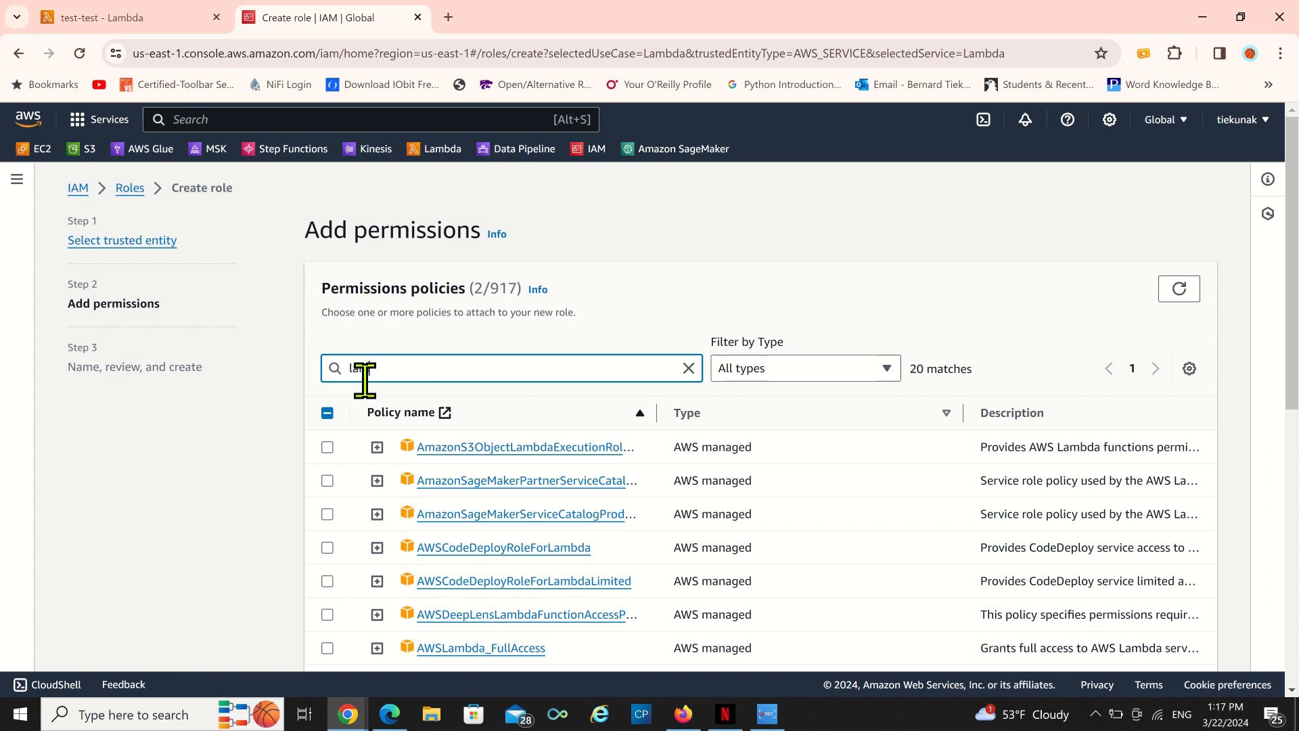
pyautogui.press('BackSpace')
pyautogui.press('BackSpace')
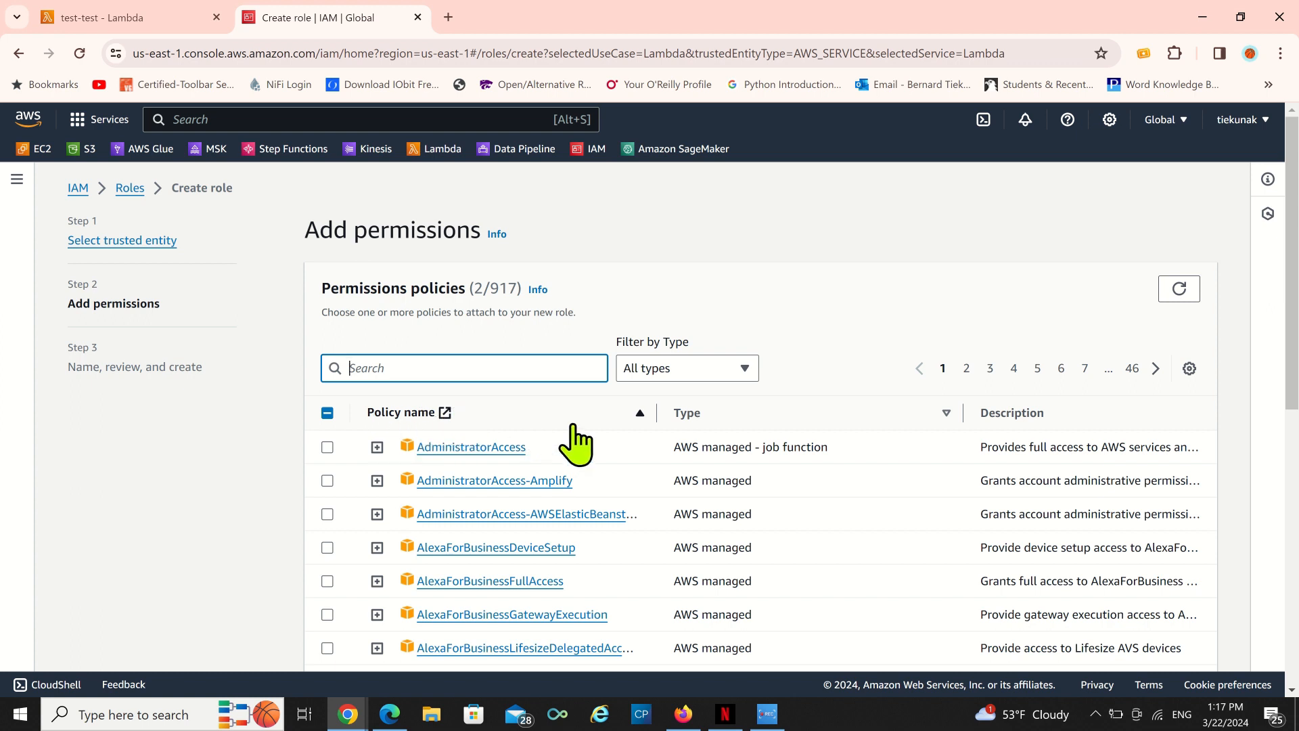
# Continue to the review page and name the role test111.
pyautogui.scroll(-10, 560, 440)
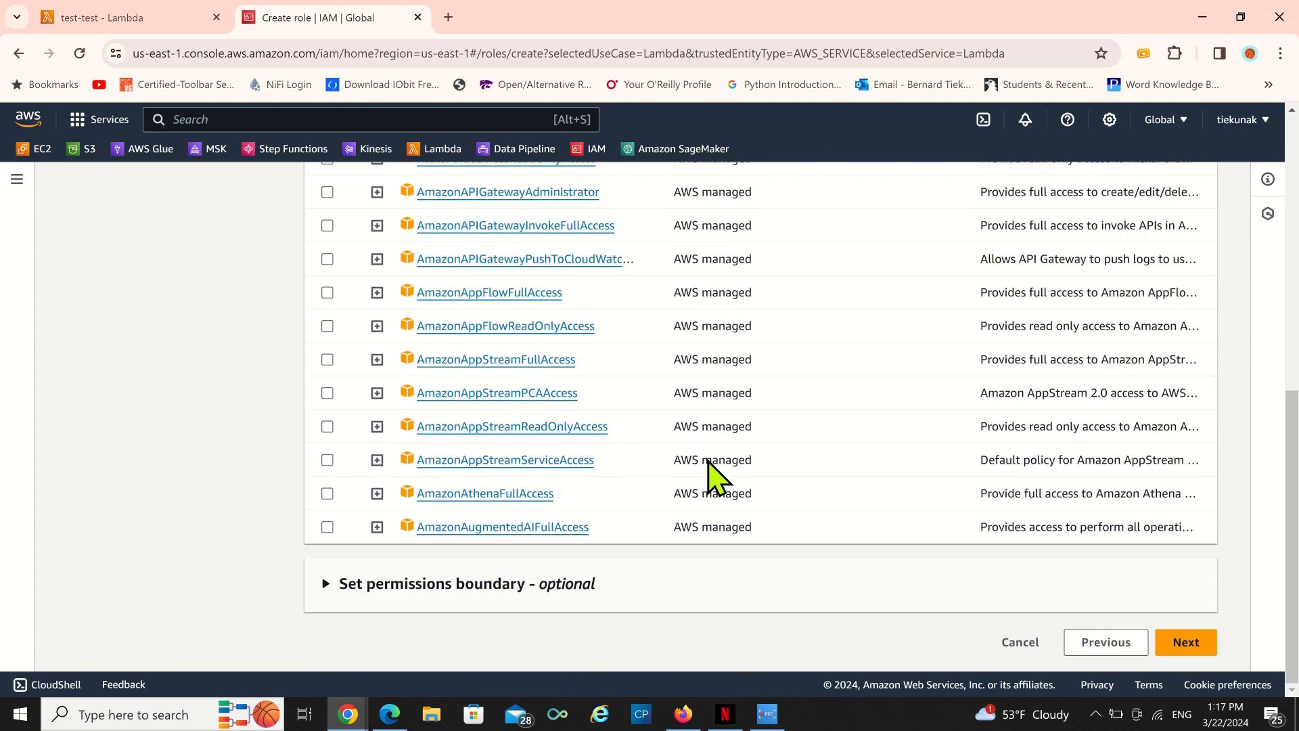
pyautogui.click(1193, 649)
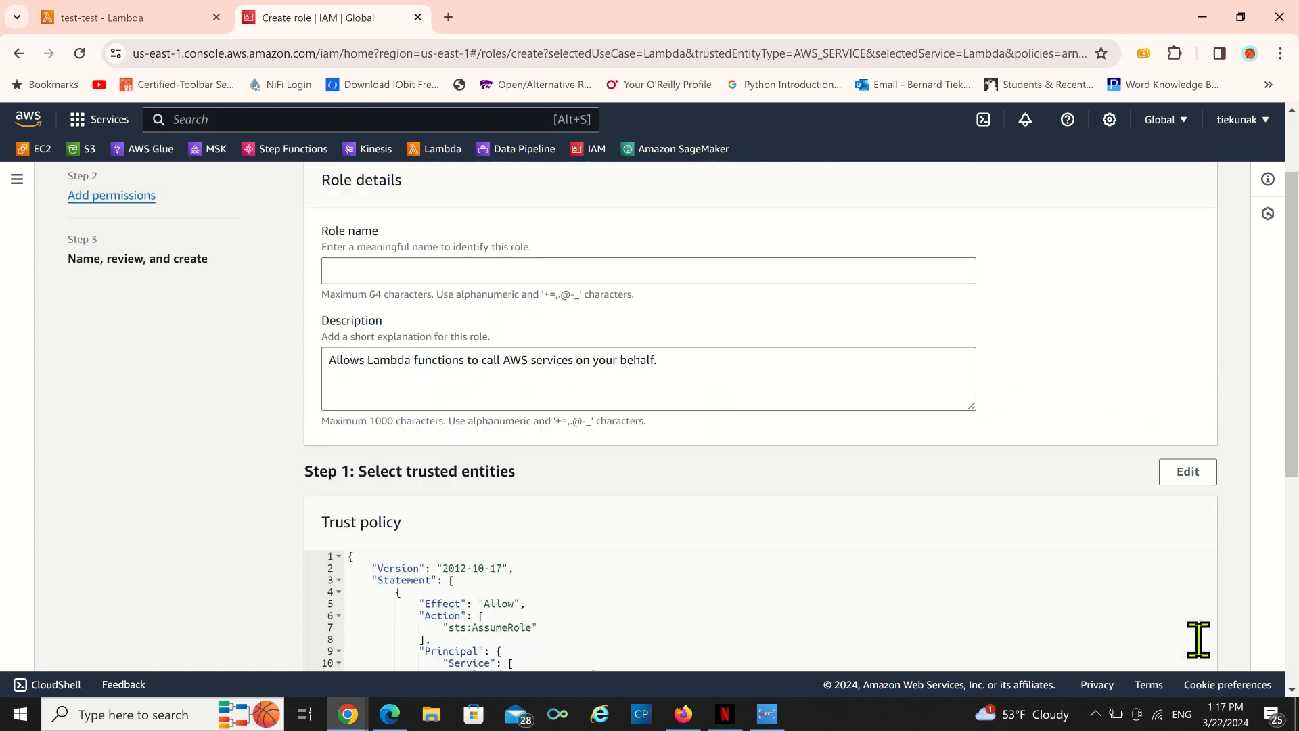
pyautogui.scroll(2, 399, 467)
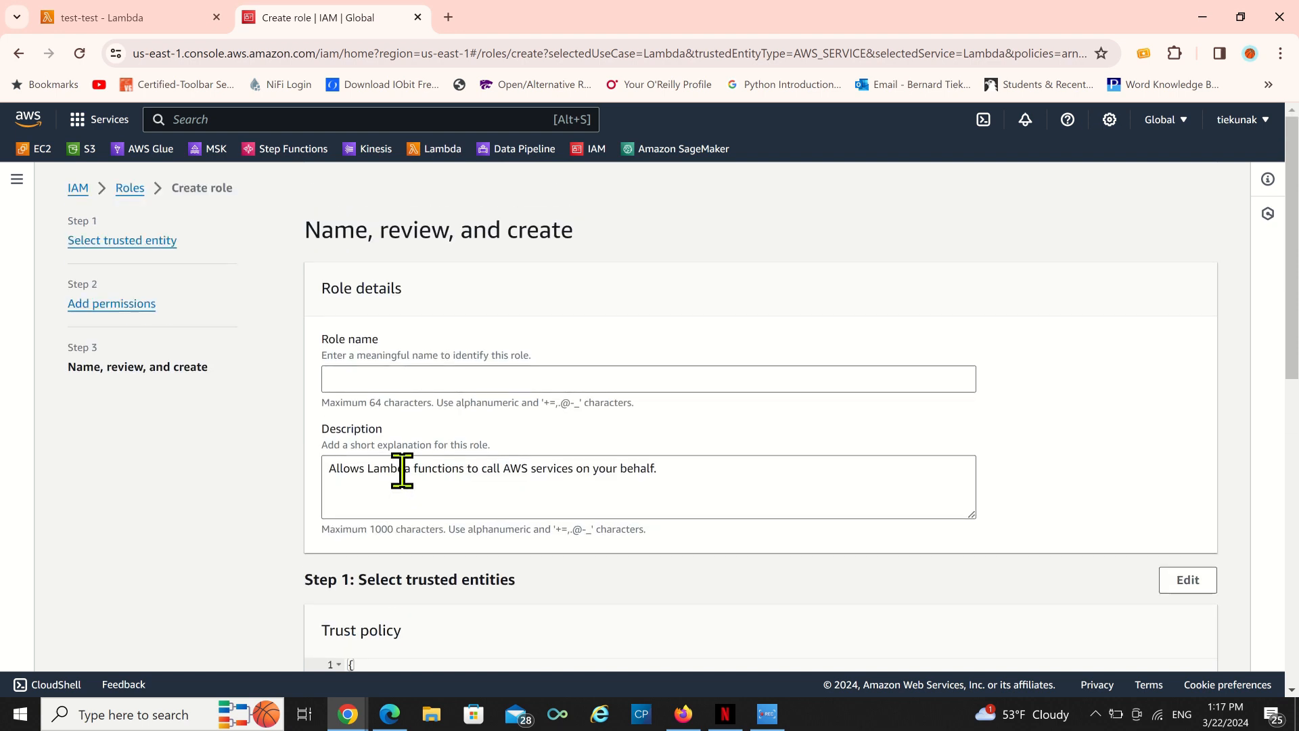
pyautogui.click(368, 383)
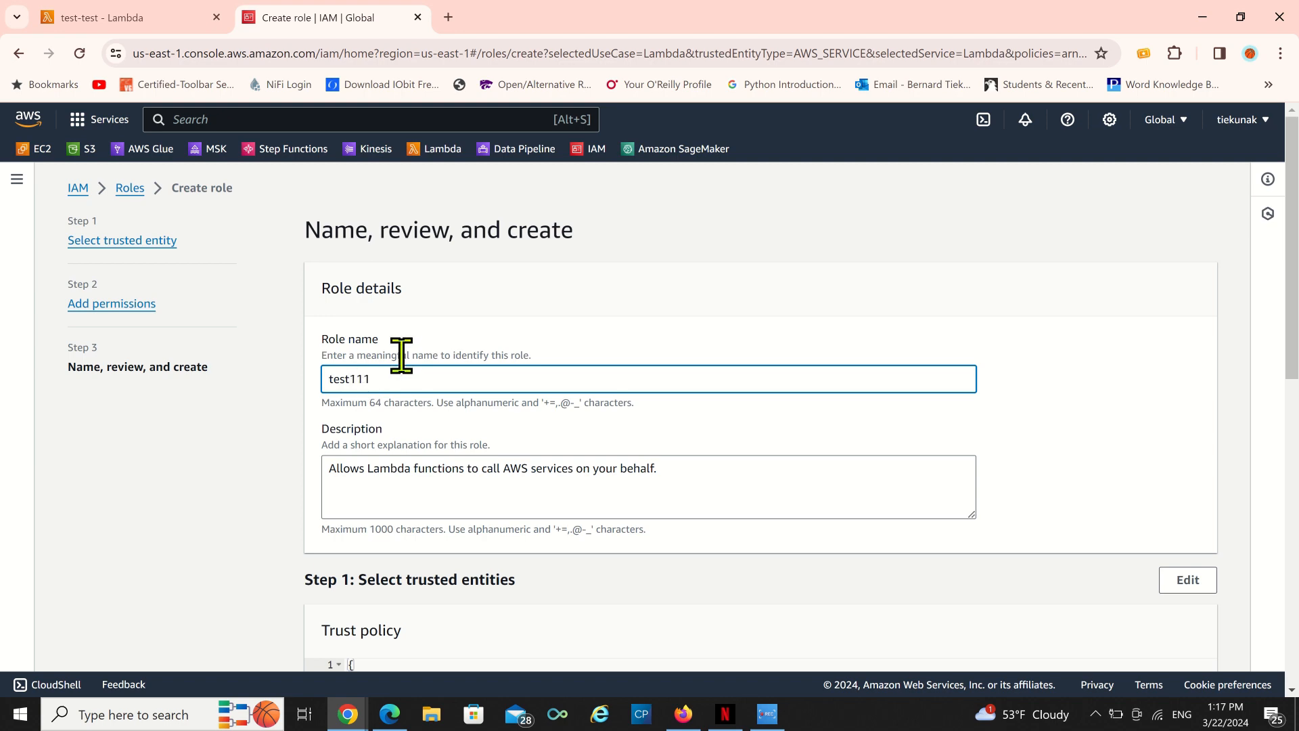
# Review the trust policy and permissions summary and create the role.
pyautogui.scroll(-4, 638, 531)
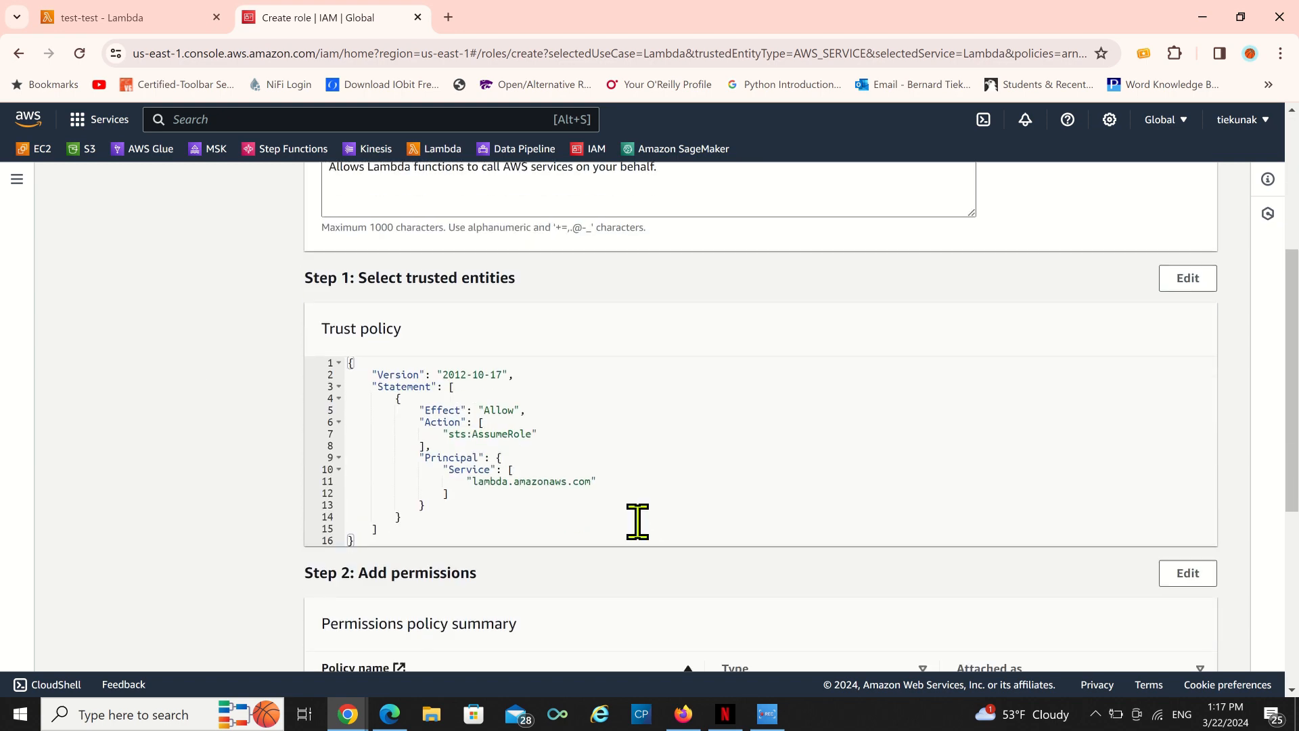
pyautogui.scroll(-6, 638, 522)
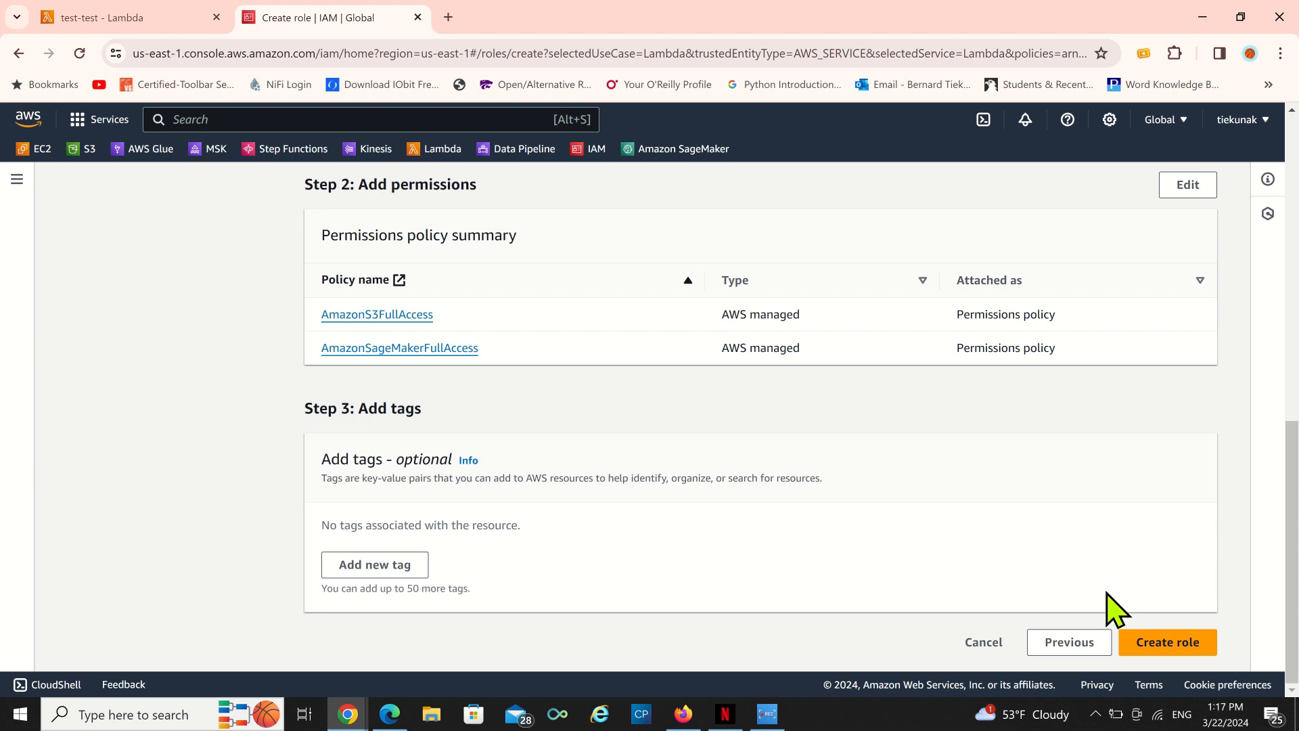
pyautogui.click(1173, 648)
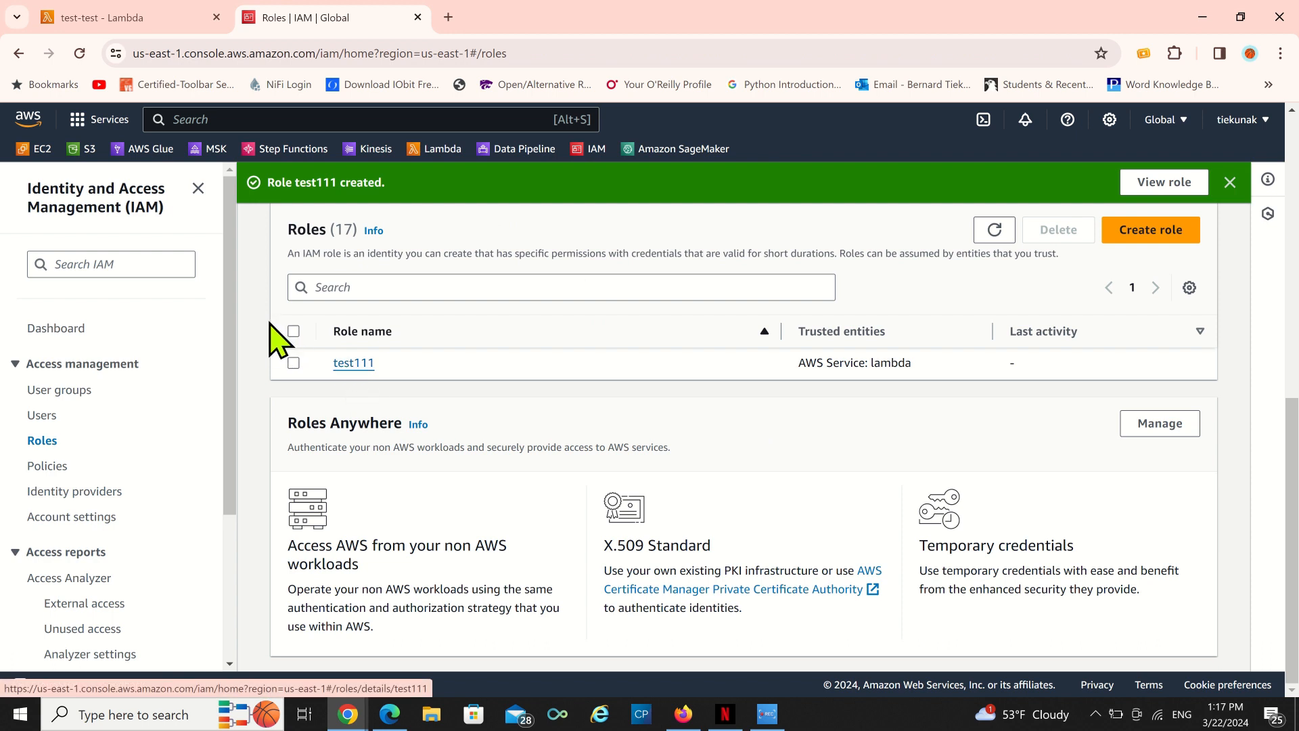
# Open the test111 role and review its attached permissions policies.
pyautogui.click(352, 363)
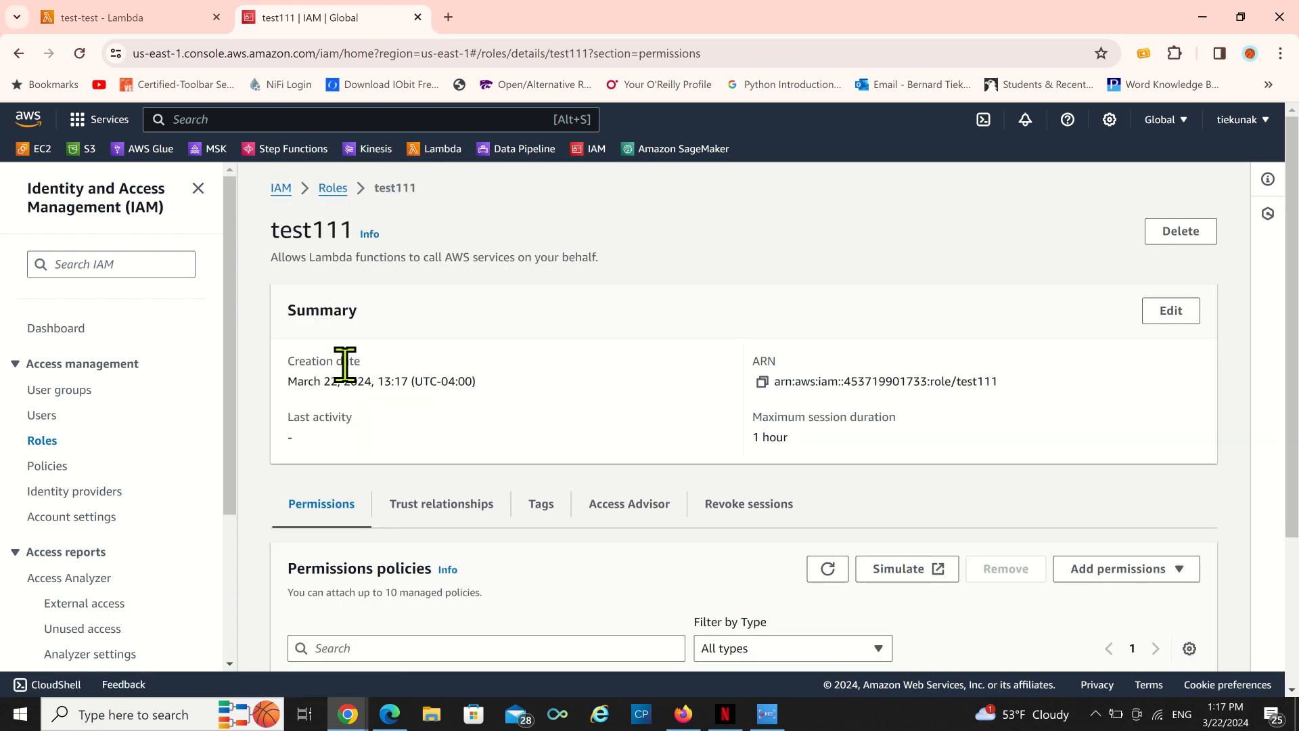
pyautogui.scroll(-5, 518, 433)
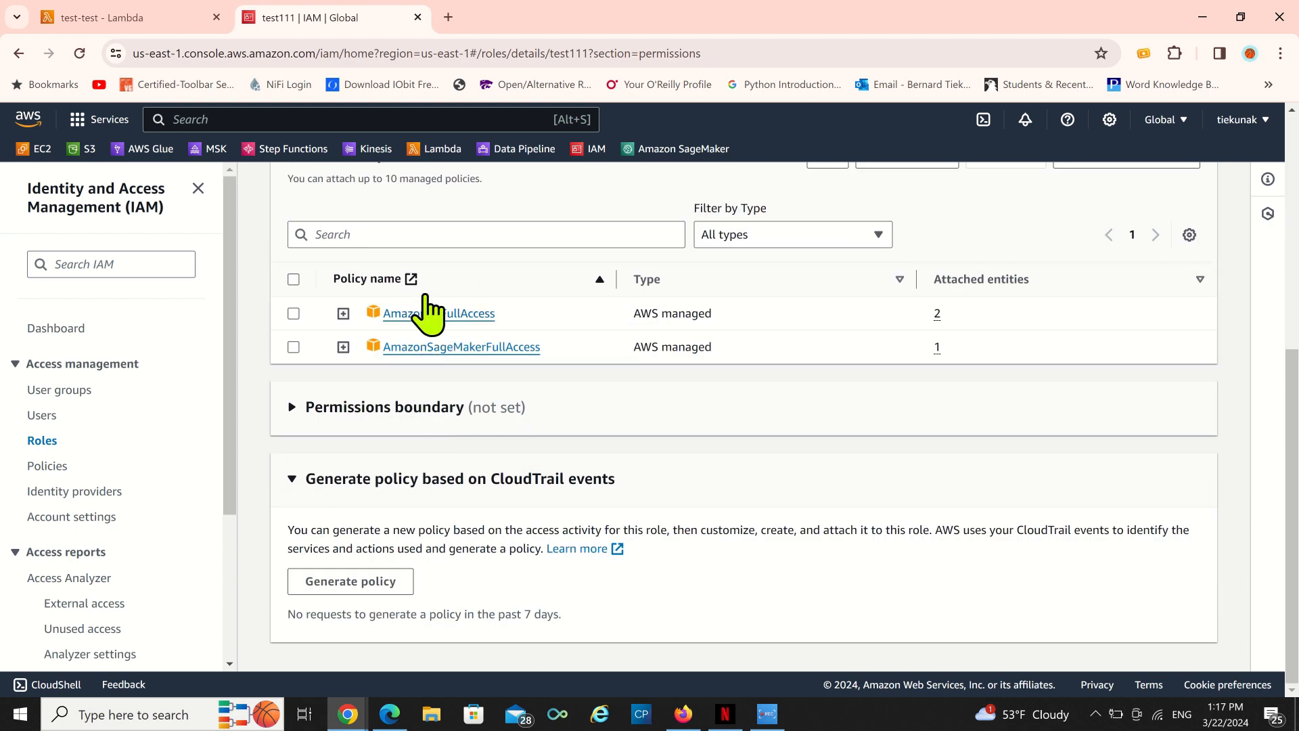
pyautogui.scroll(5, 464, 372)
pyautogui.scroll(-5, 464, 393)
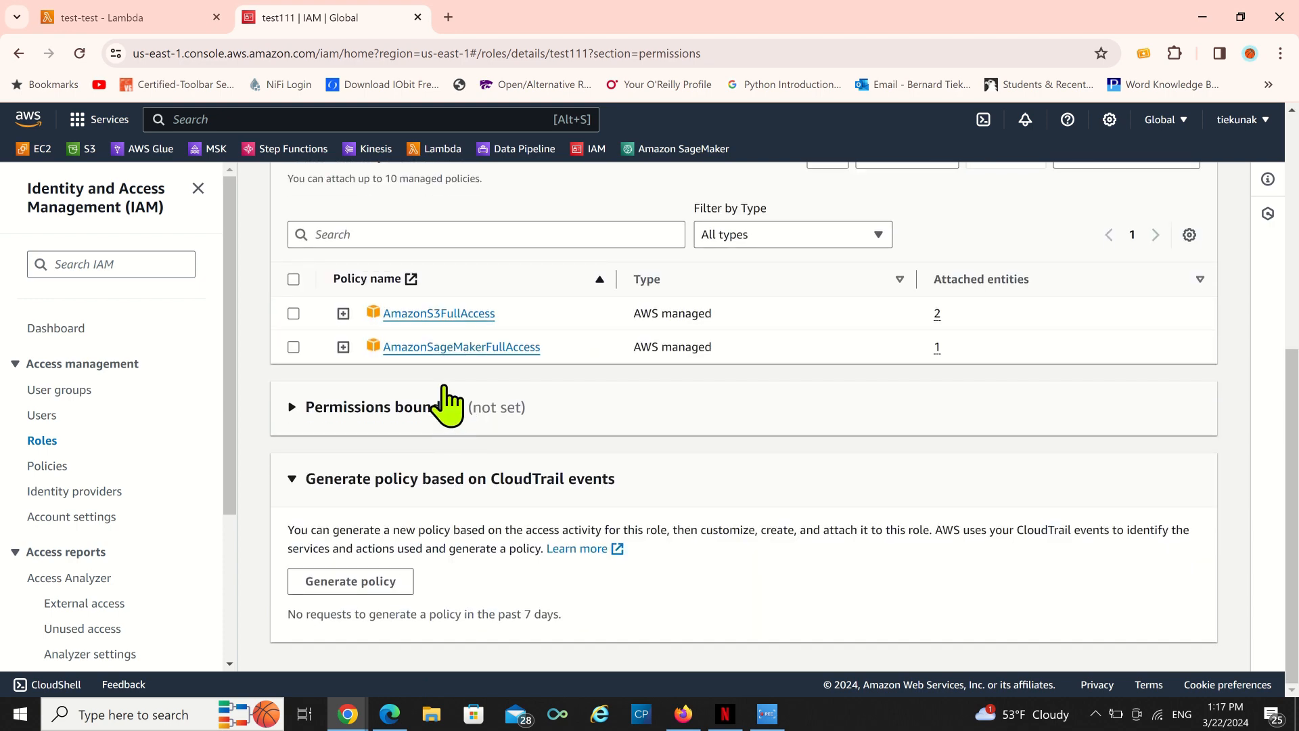
pyautogui.scroll(5, 518, 311)
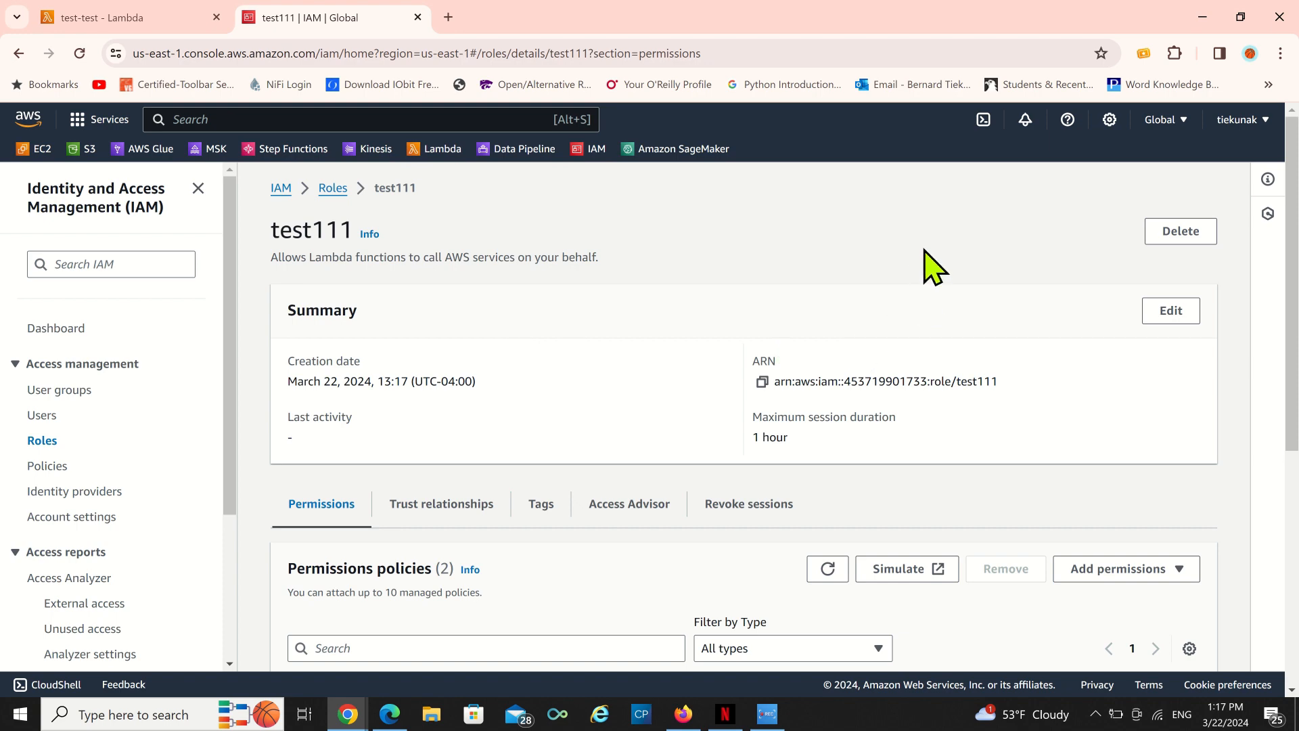
# Return to the roles list and check, then uncheck, the test111 role.
pyautogui.click(334, 197)
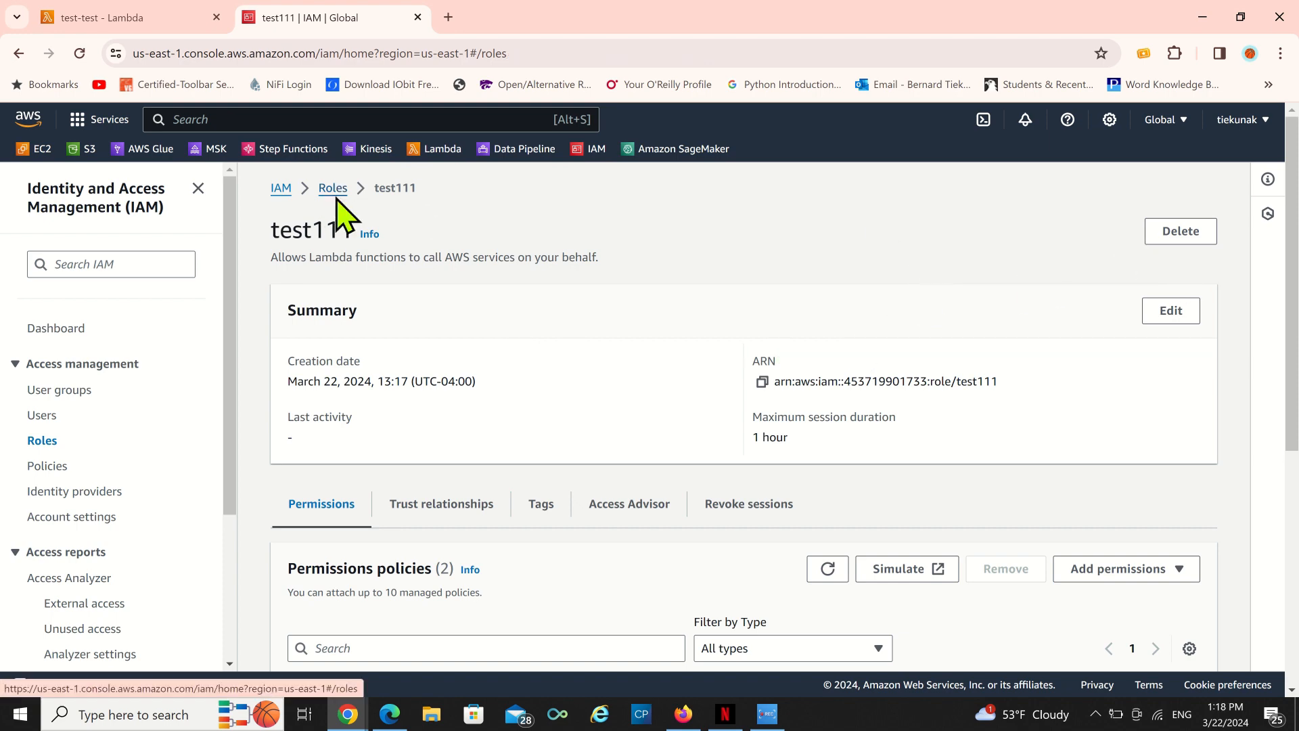
pyautogui.scroll(-8, 405, 497)
pyautogui.scroll(4, 404, 509)
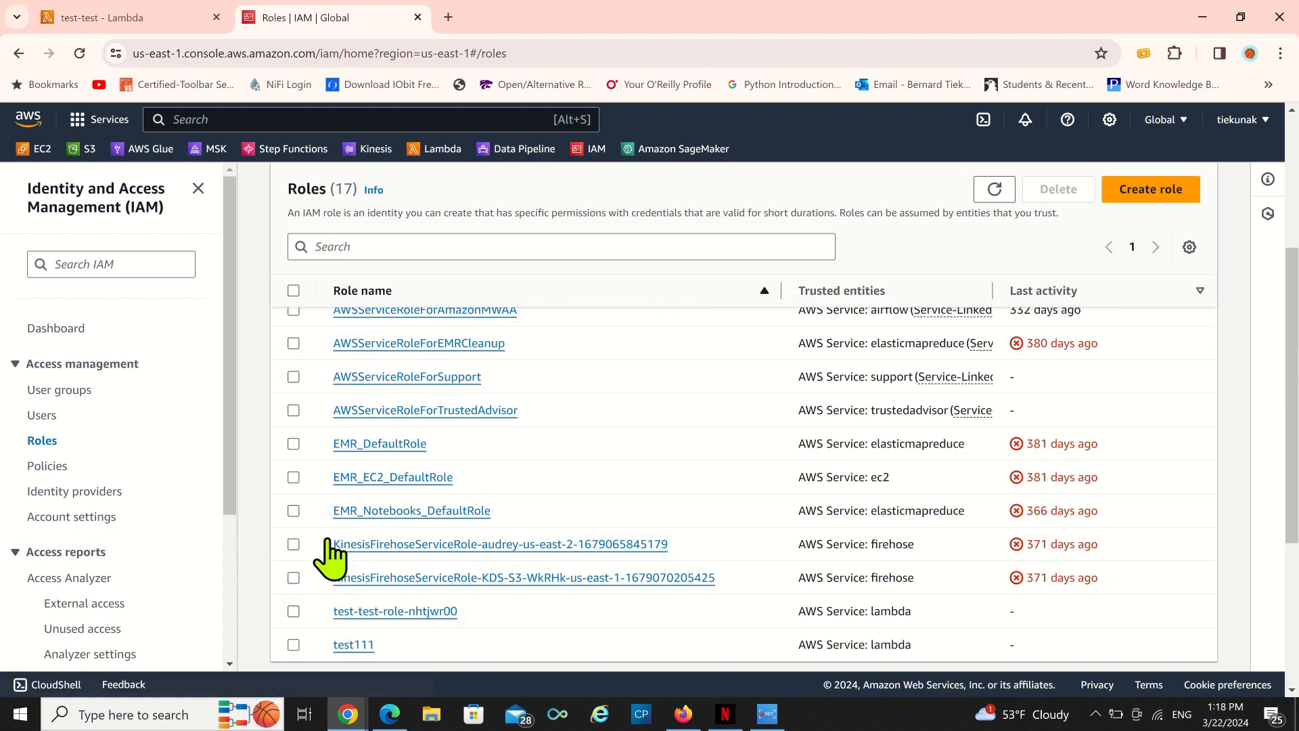
pyautogui.click(293, 645)
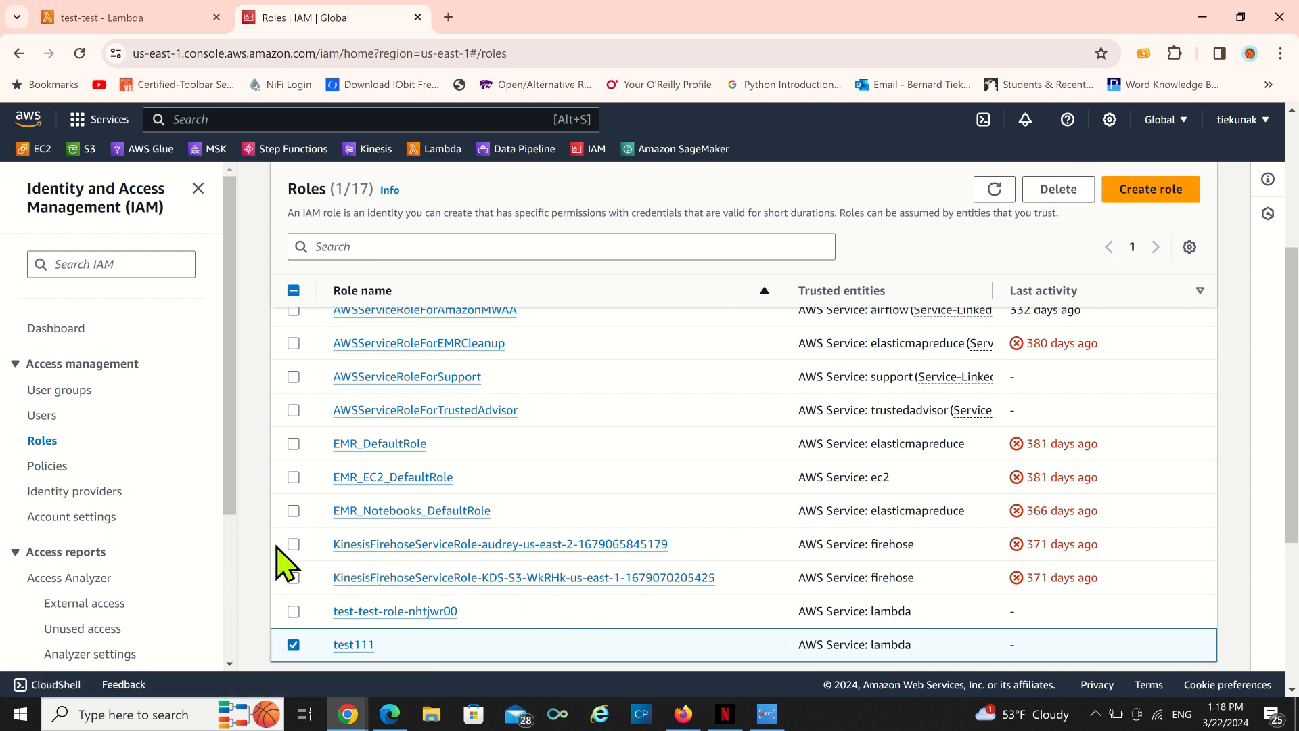
pyautogui.scroll(-4, 288, 562)
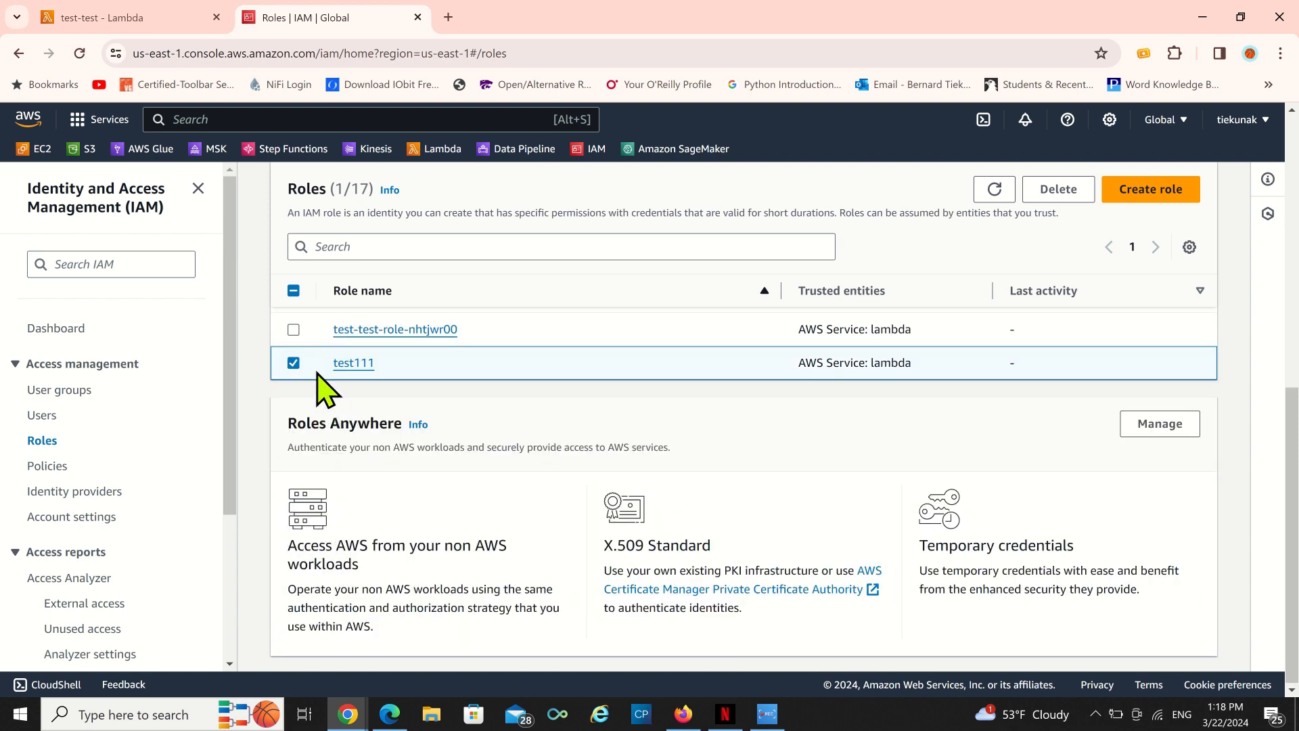
pyautogui.click(294, 364)
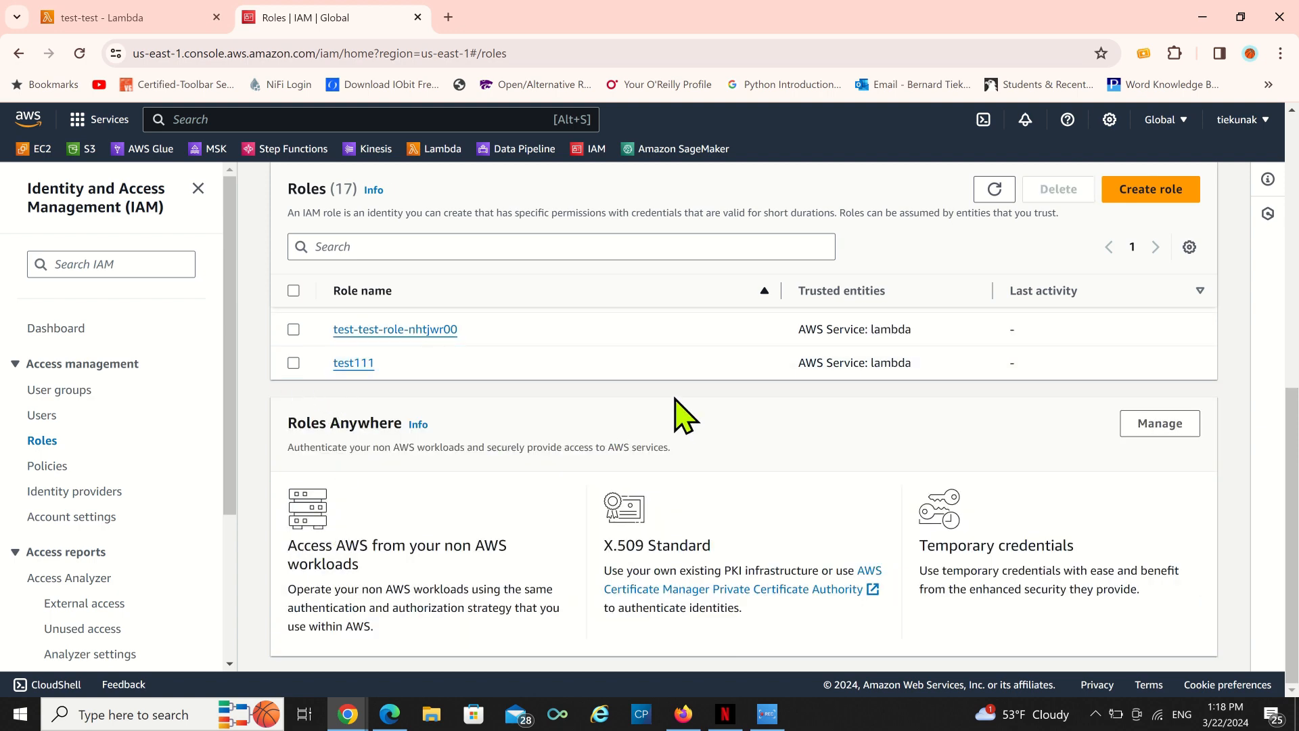